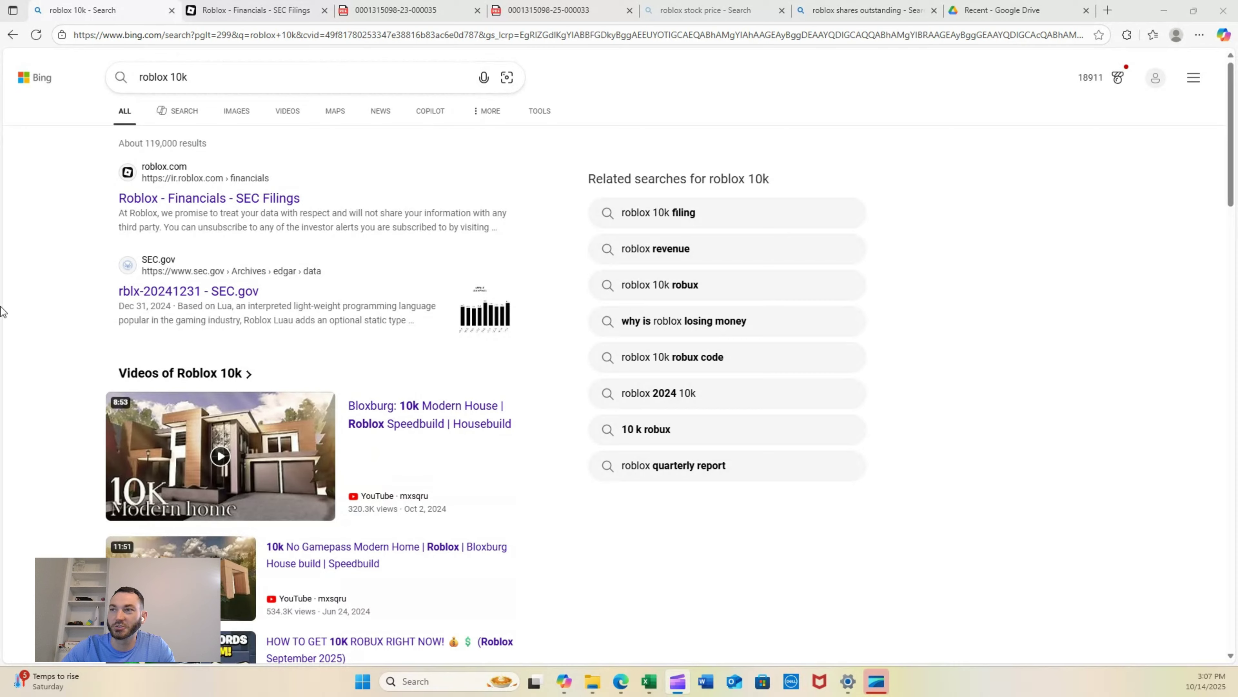
Review Roblox's SEC Filings page and the consolidated statements of operations in the two downloaded annual report PDFs
{"action": "left_click", "coordinate": [266, 6]}
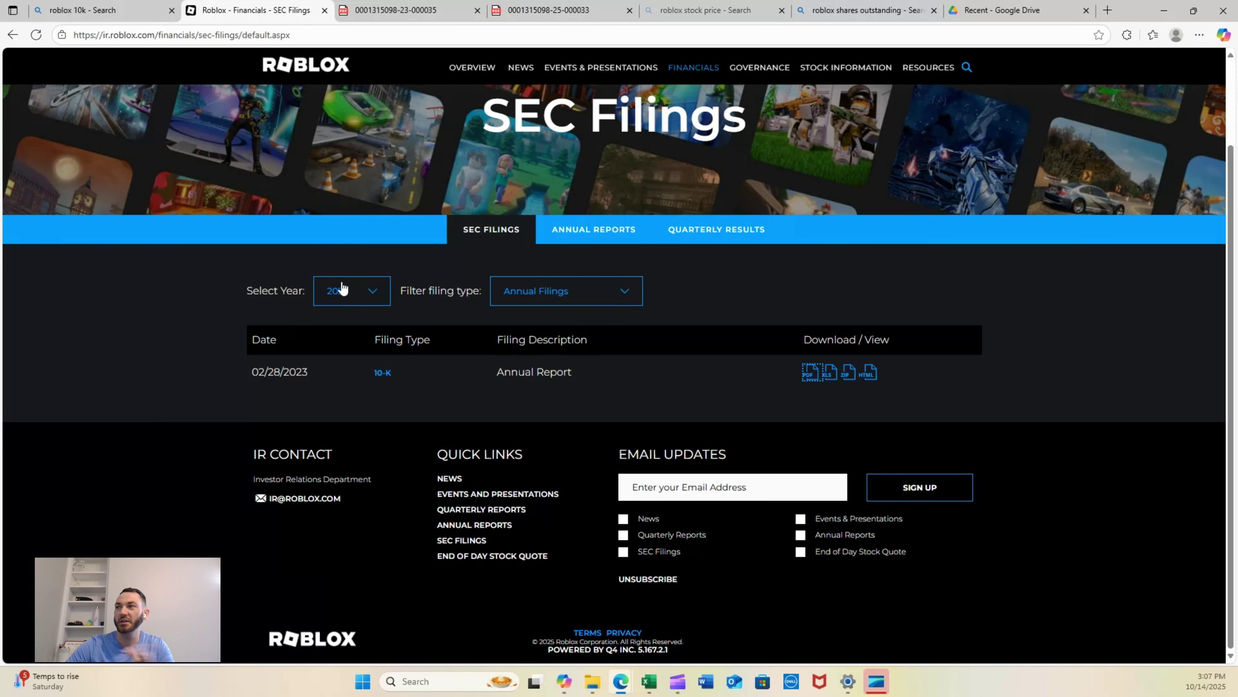
{"action": "left_click", "coordinate": [406, 9]}
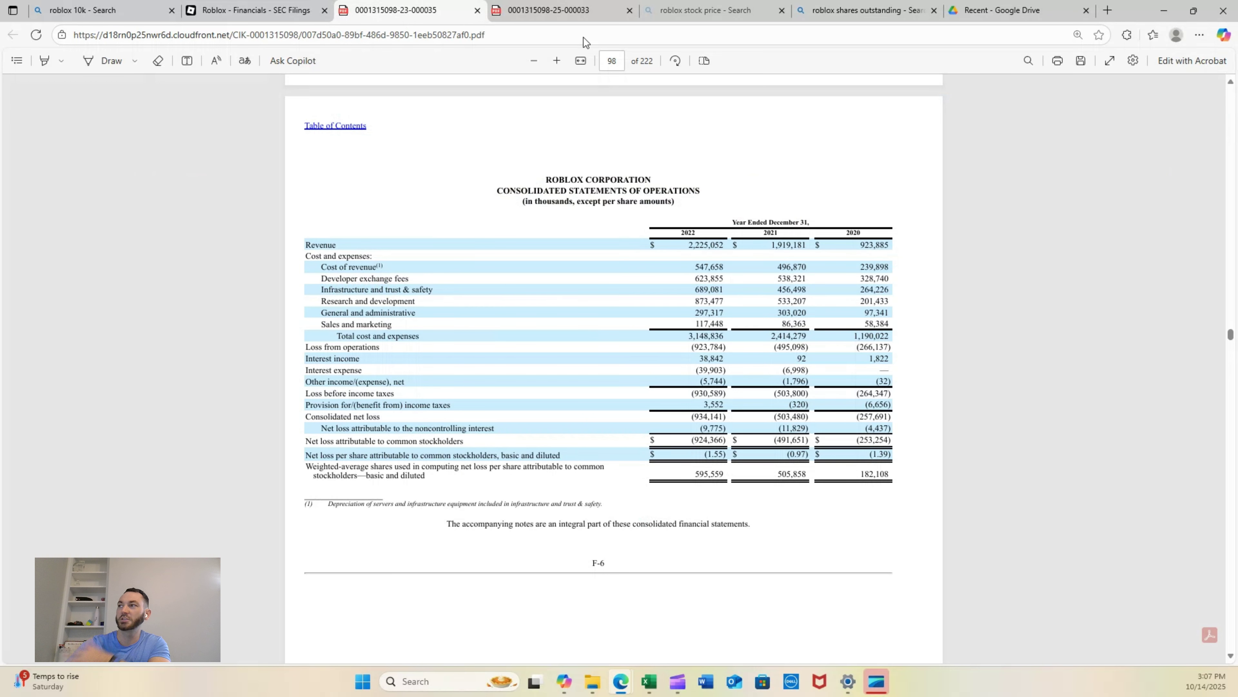
{"action": "key", "text": "ctrl+Tab"}
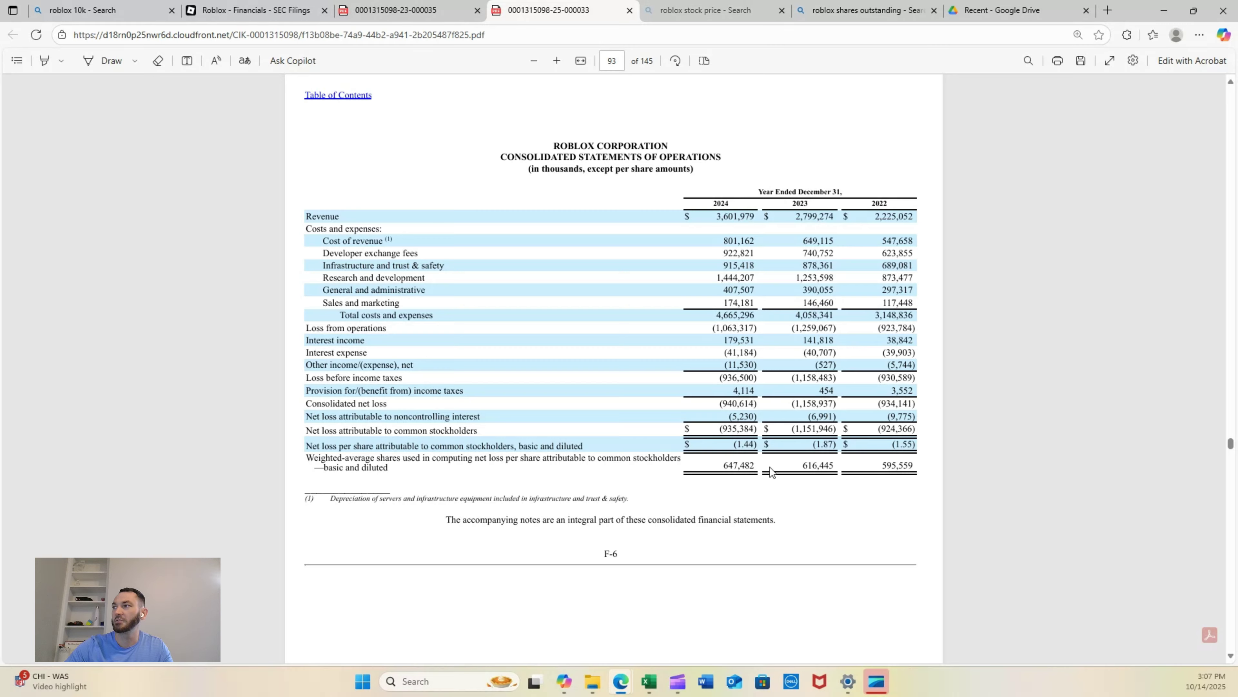
Switch to the Excel workbook, place it side by side with the 10-K PDF, and fit all three year columns of the PDF's statement in view
{"action": "left_click", "coordinate": [649, 681]}
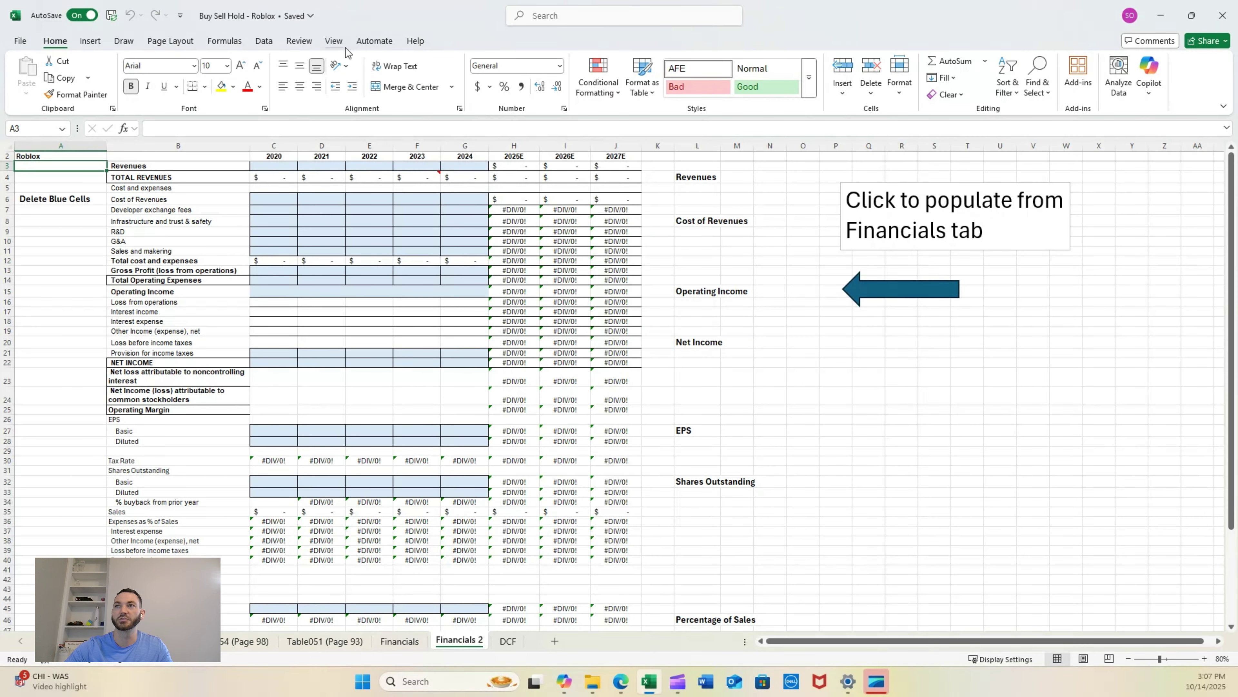
{"action": "key", "text": "super+Right"}
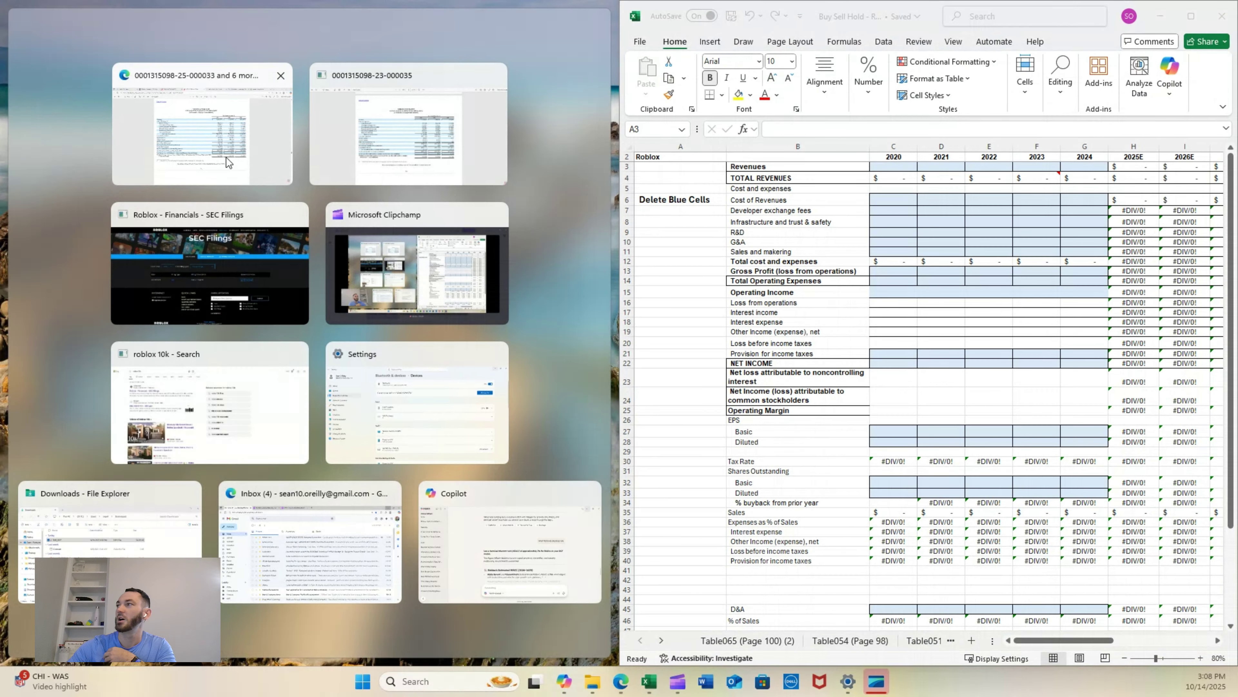
{"action": "left_click", "coordinate": [210, 148]}
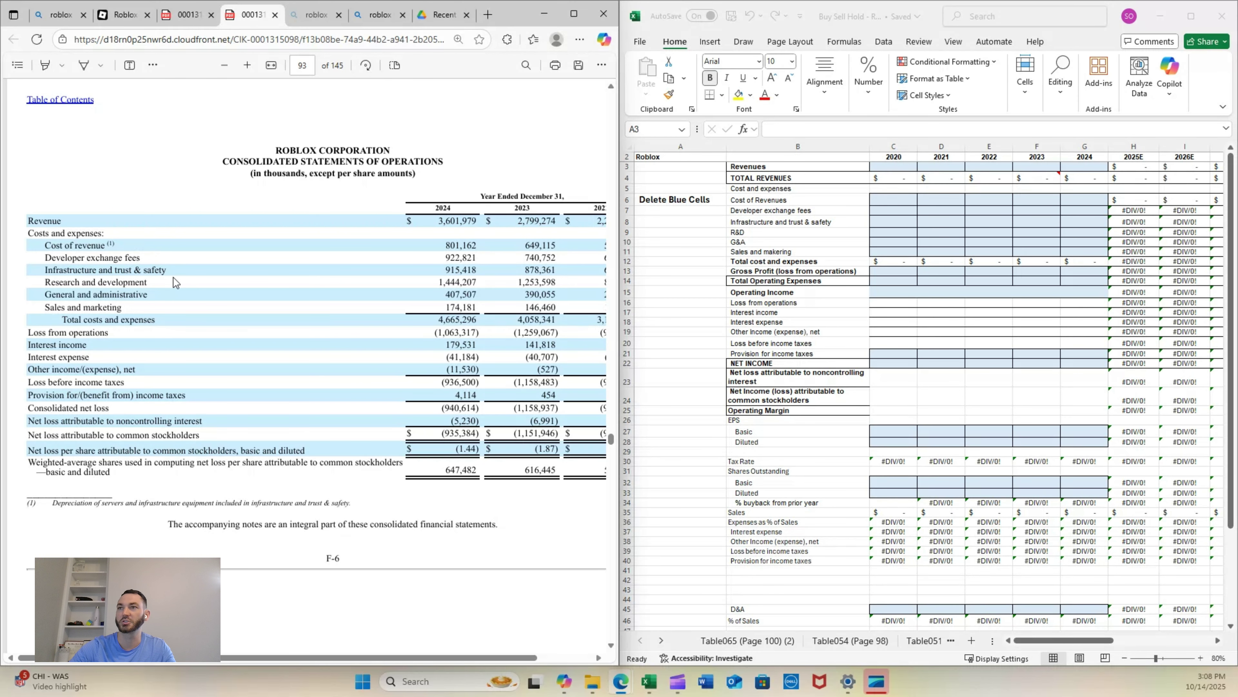
{"action": "left_click", "coordinate": [774, 232]}
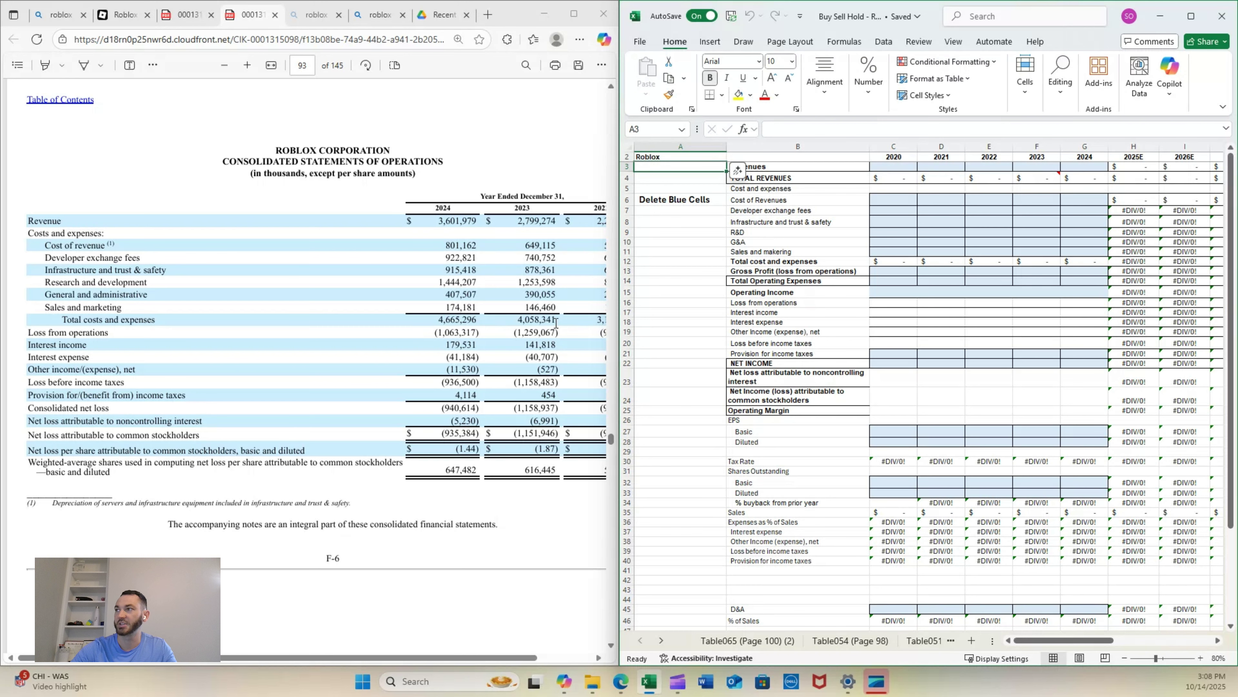
{"action": "left_click", "coordinate": [373, 662]}
{"action": "left_click_drag", "start_coordinate": [373, 662], "coordinate": [399, 662]}
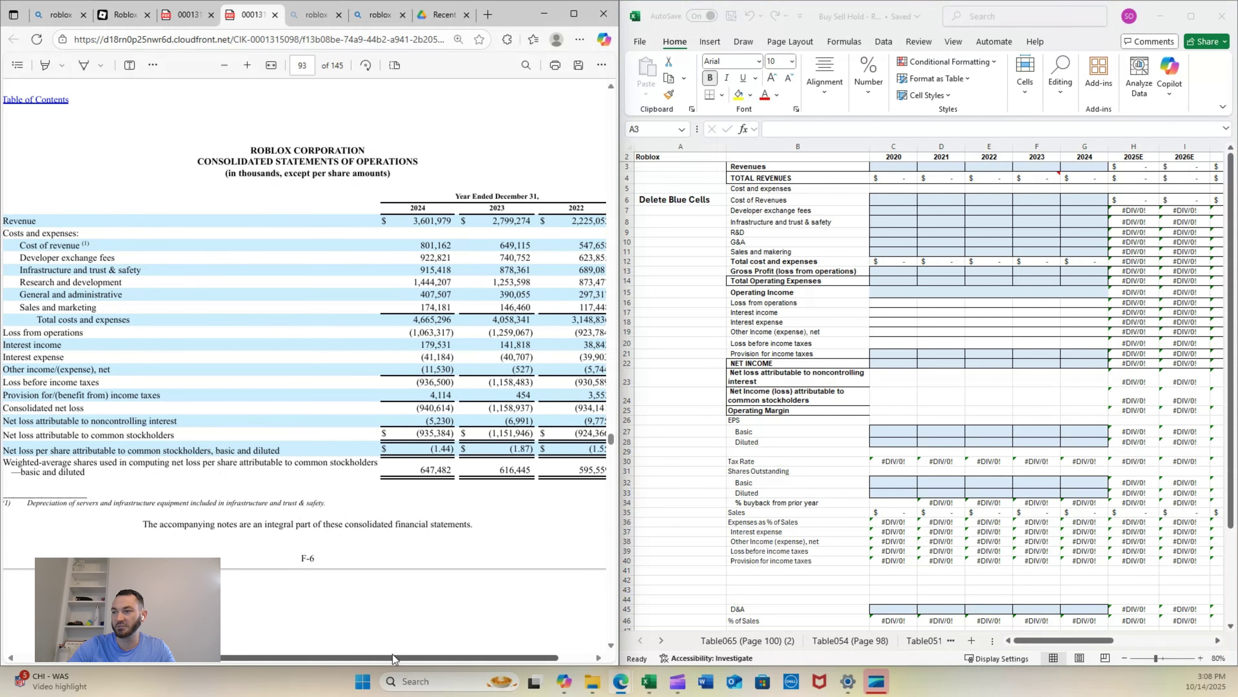
{"action": "scroll", "coordinate": [442, 544], "scroll_direction": "down", "scroll_amount": 2, "text": "ctrl"}
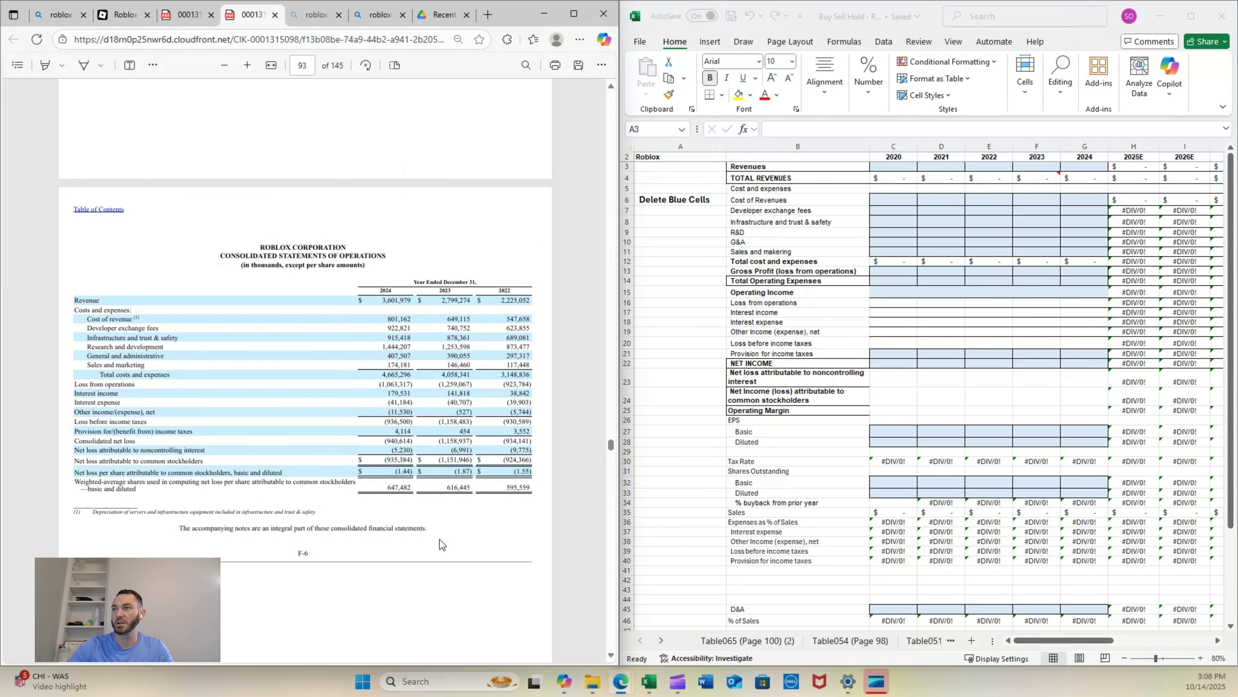
{"action": "scroll", "coordinate": [441, 544], "scroll_direction": "up", "scroll_amount": 1, "text": "ctrl"}
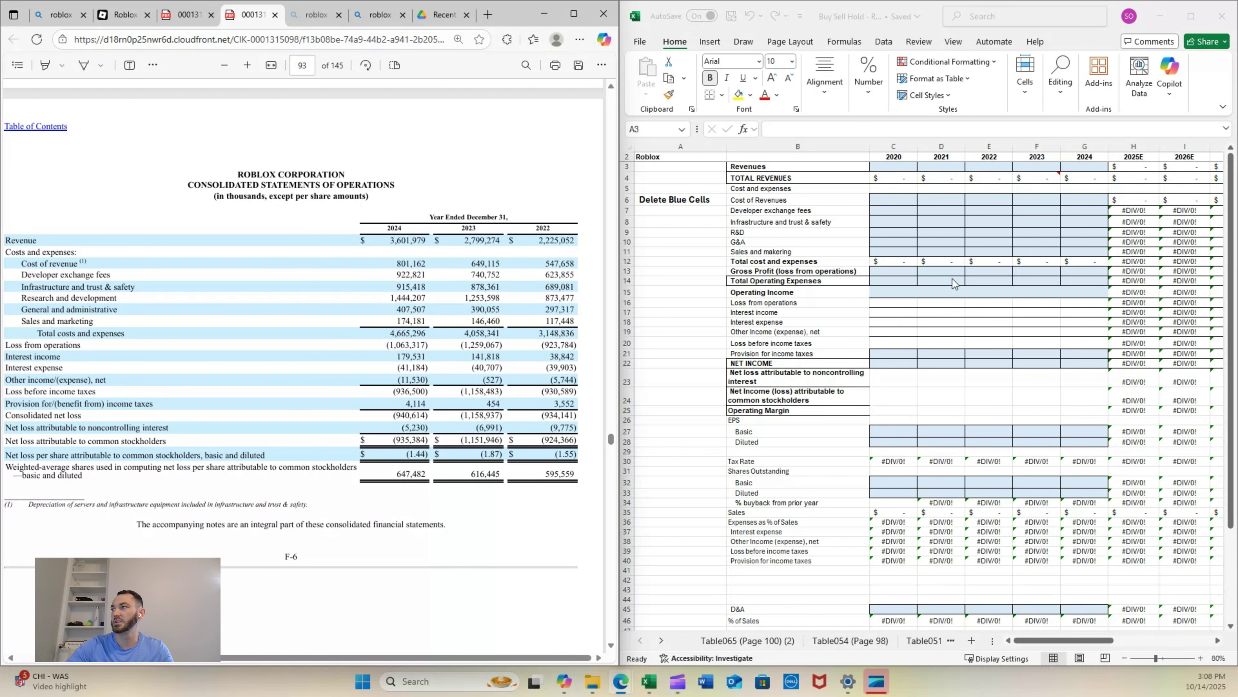
Maximize the workbook and populate Revenues, Cost of Revenues, Operating Income, Net Income, EPS and Shares Outstanding on the Financials 2 sheet
{"action": "left_click", "coordinate": [1191, 17]}
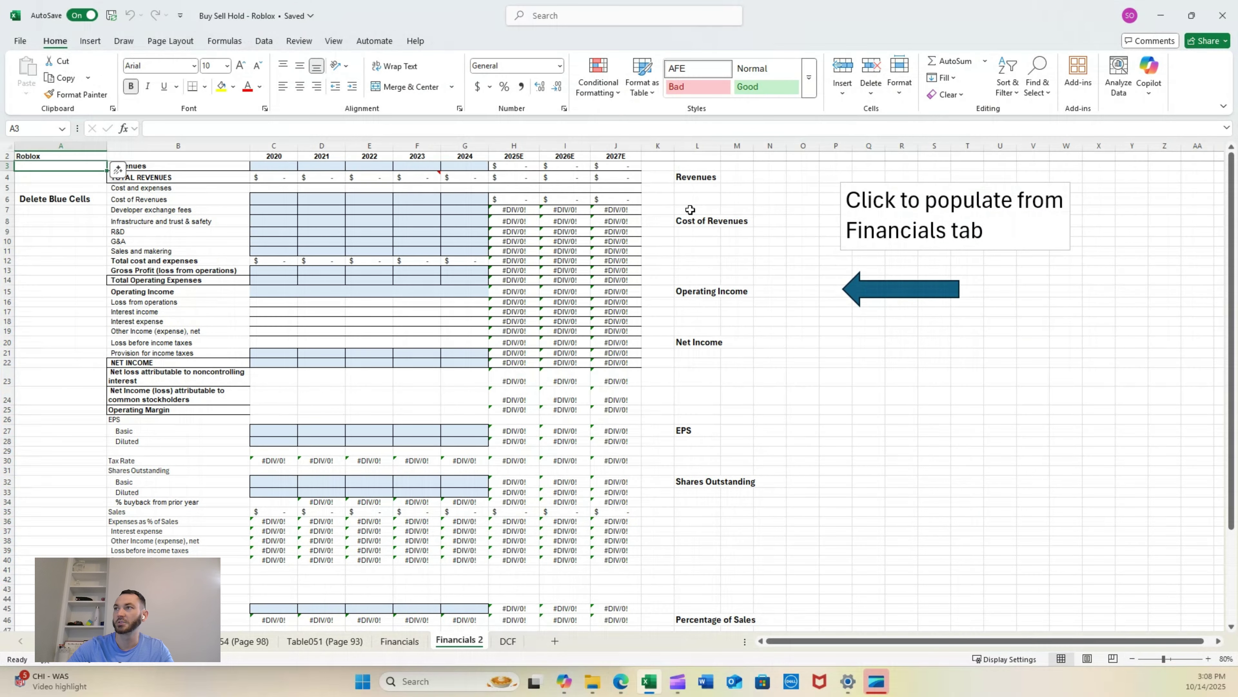
{"action": "left_click", "coordinate": [701, 176]}
{"action": "left_click", "coordinate": [701, 221]}
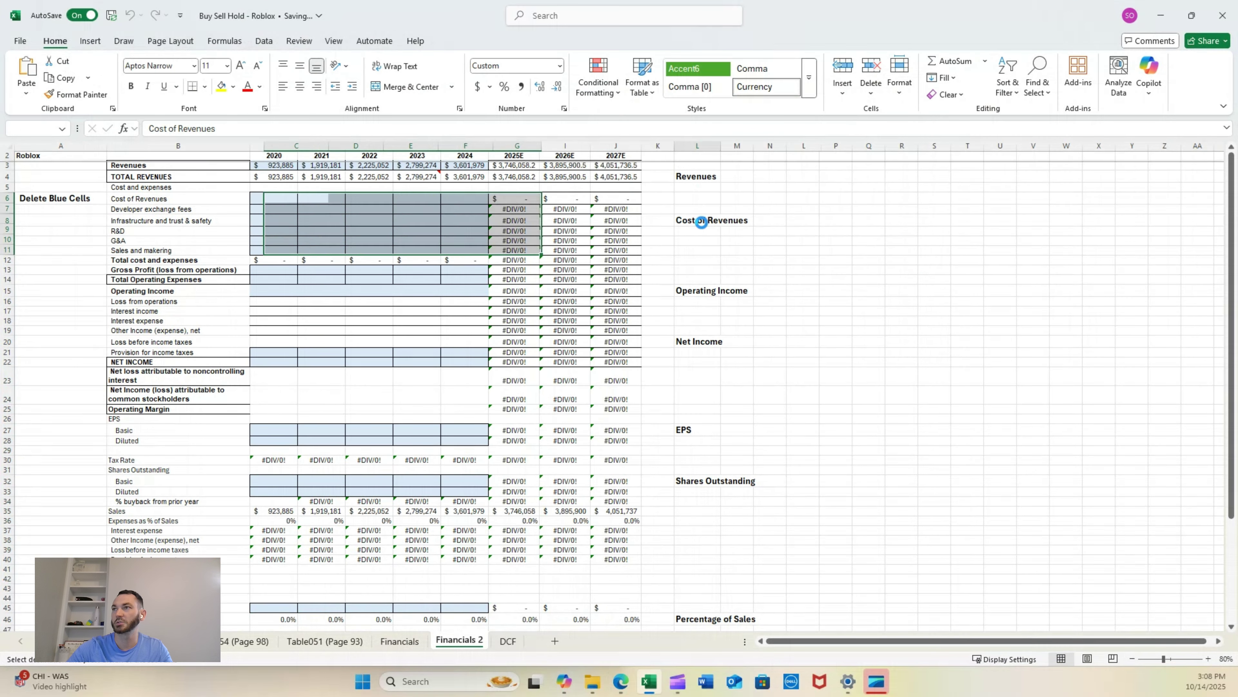
{"action": "left_click", "coordinate": [690, 289]}
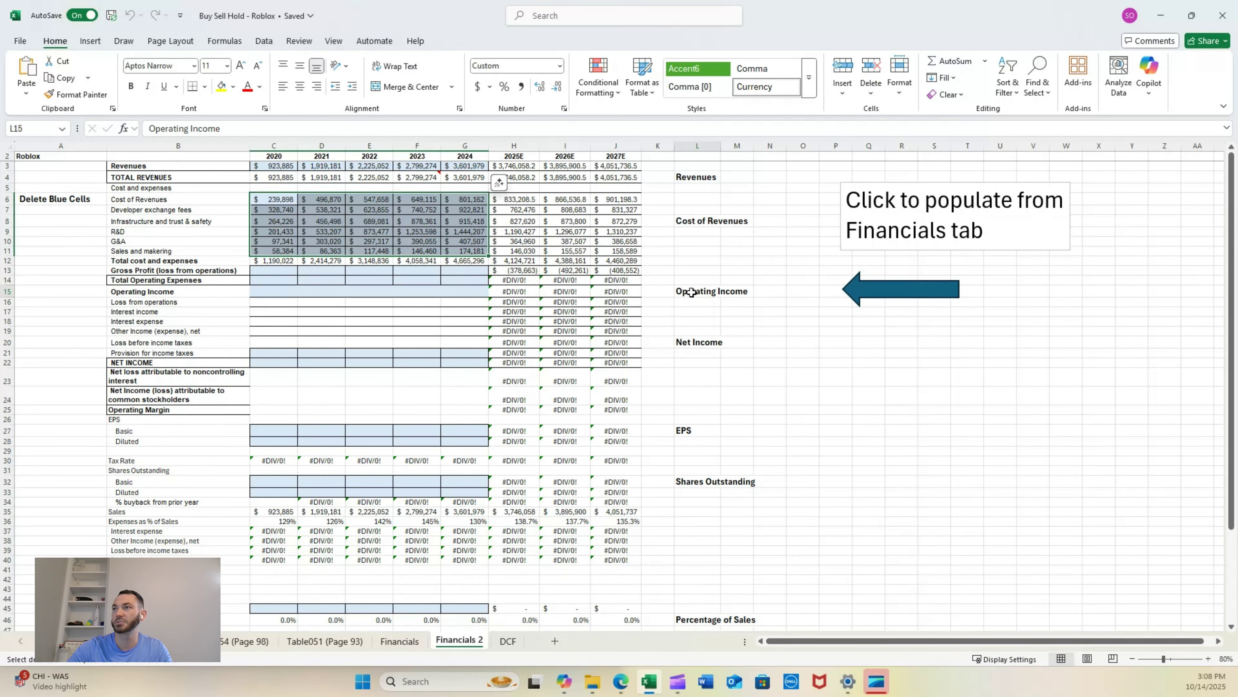
{"action": "left_click", "coordinate": [697, 342]}
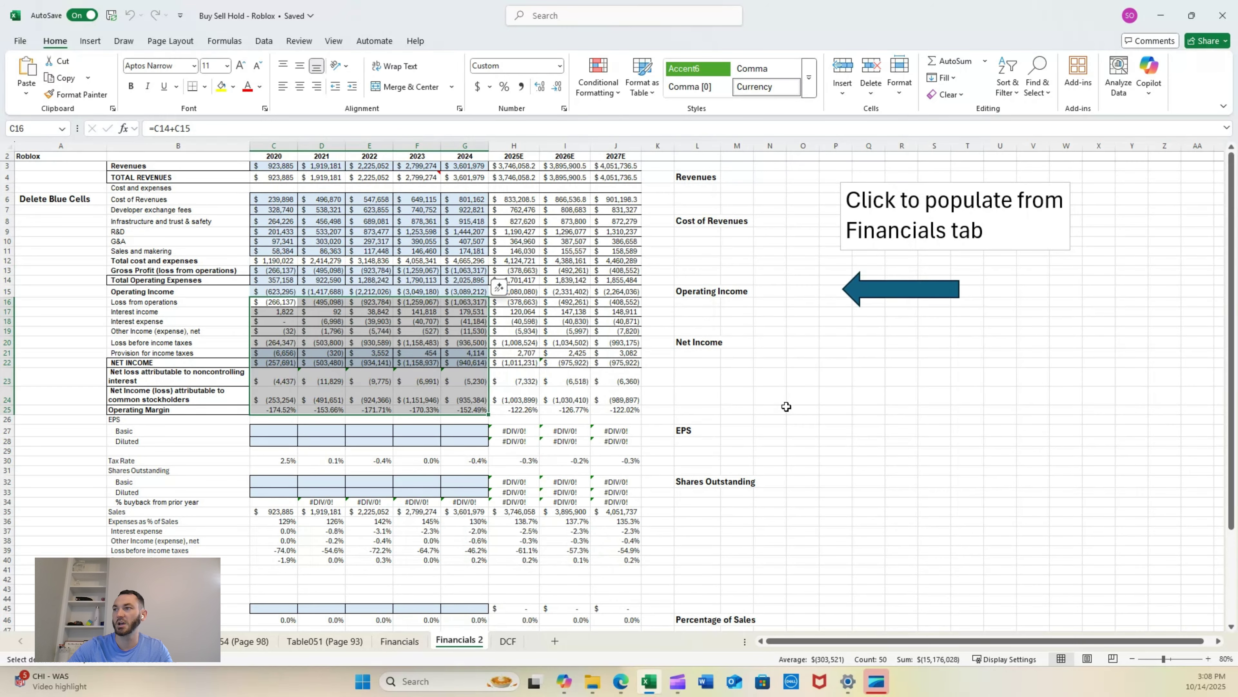
{"action": "left_click", "coordinate": [707, 430]}
{"action": "left_click", "coordinate": [708, 476]}
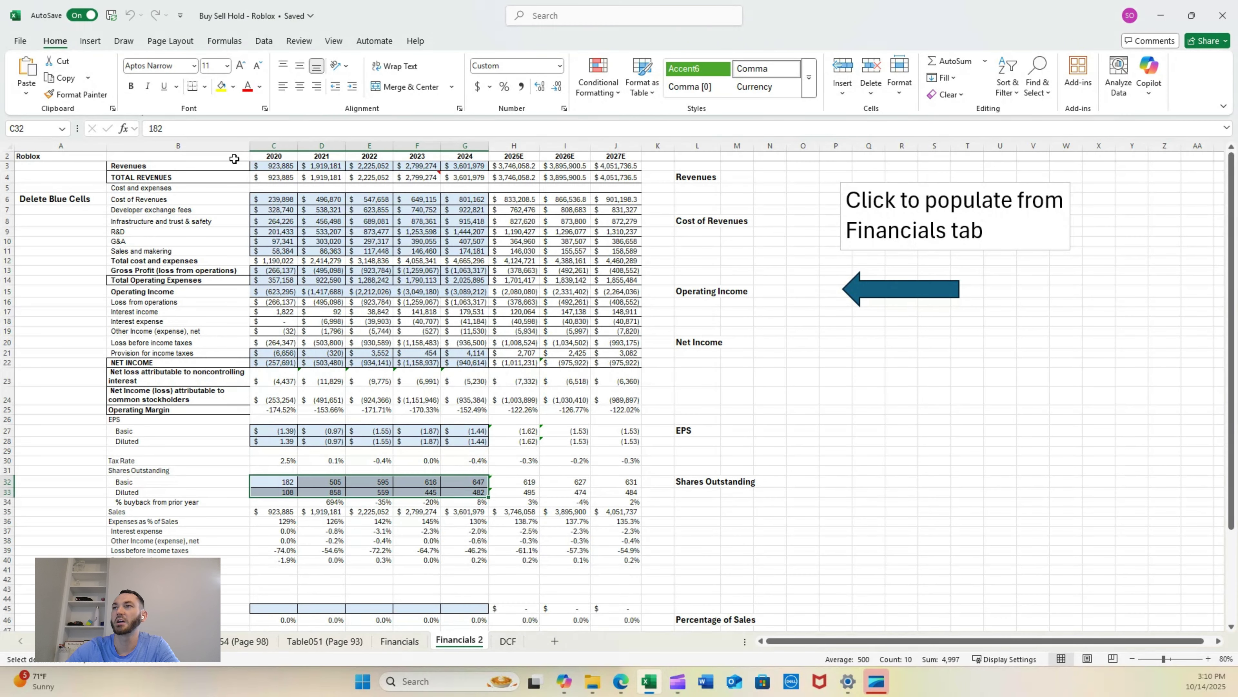
Examine the Revenues row year by year from 2020 through the 2027E projection
{"action": "left_click", "coordinate": [264, 165]}
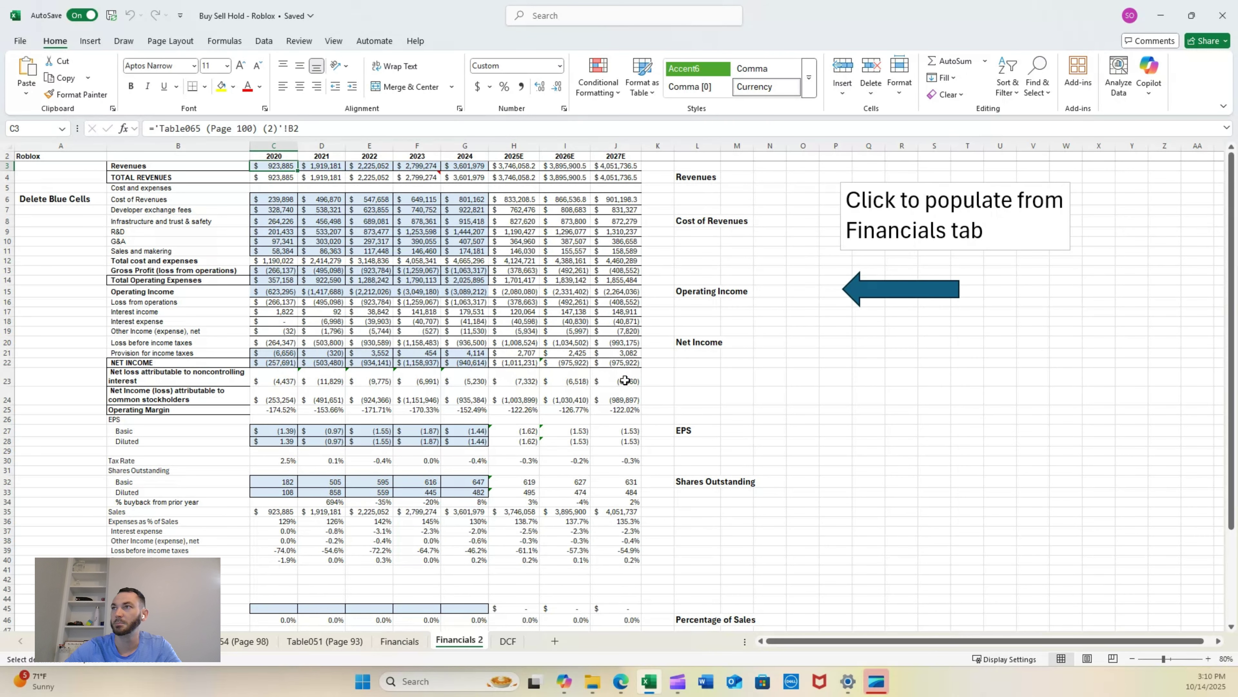
{"action": "key", "text": "Right"}
{"action": "key", "text": "Right"}
{"action": "key", "text": "Right"}
{"action": "key", "text": "Right"}
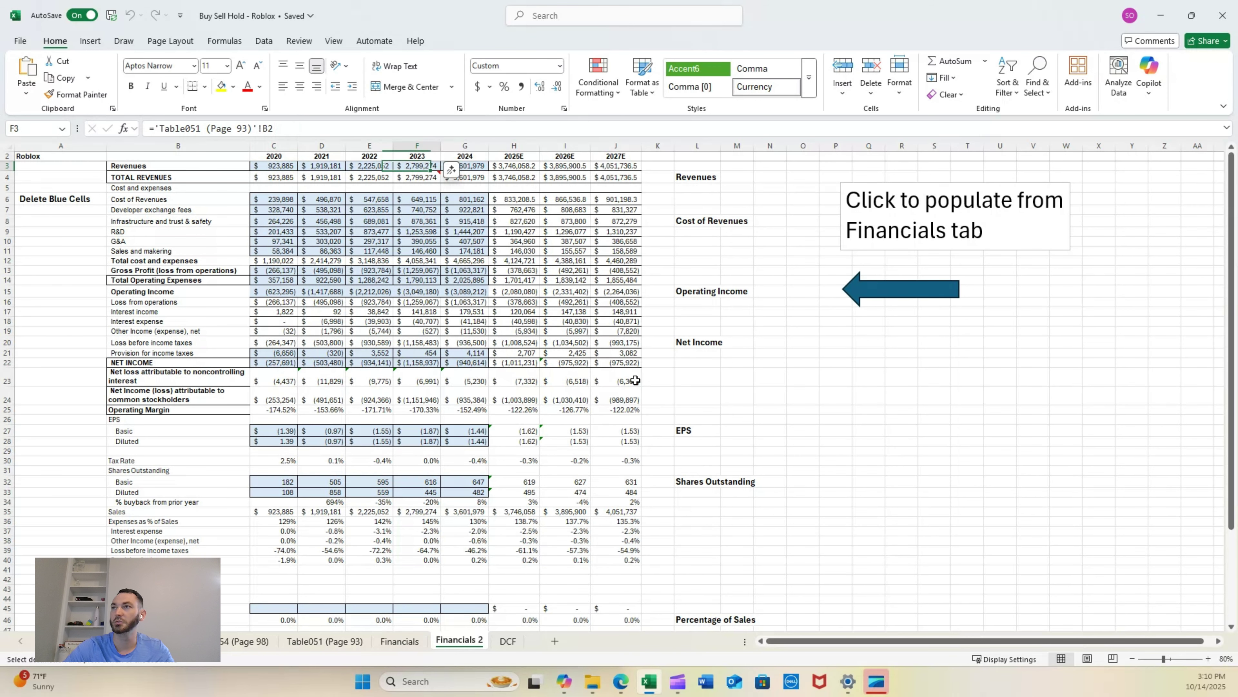
{"action": "key", "text": "Right"}
{"action": "key", "text": "Right"}
{"action": "key", "text": "Right"}
{"action": "key", "text": "Right"}
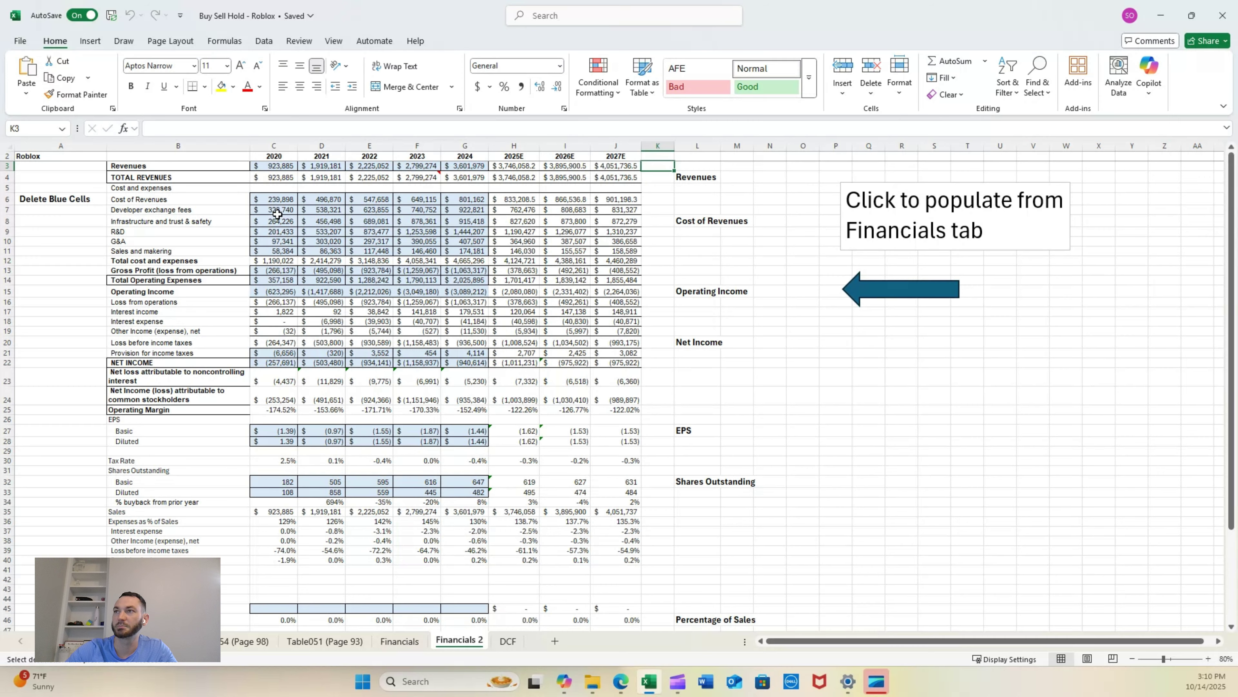
Examine the 2020 and 2021 total cost and expenses, and the gross profit (loss from operations) row through 2024
{"action": "left_click", "coordinate": [276, 260]}
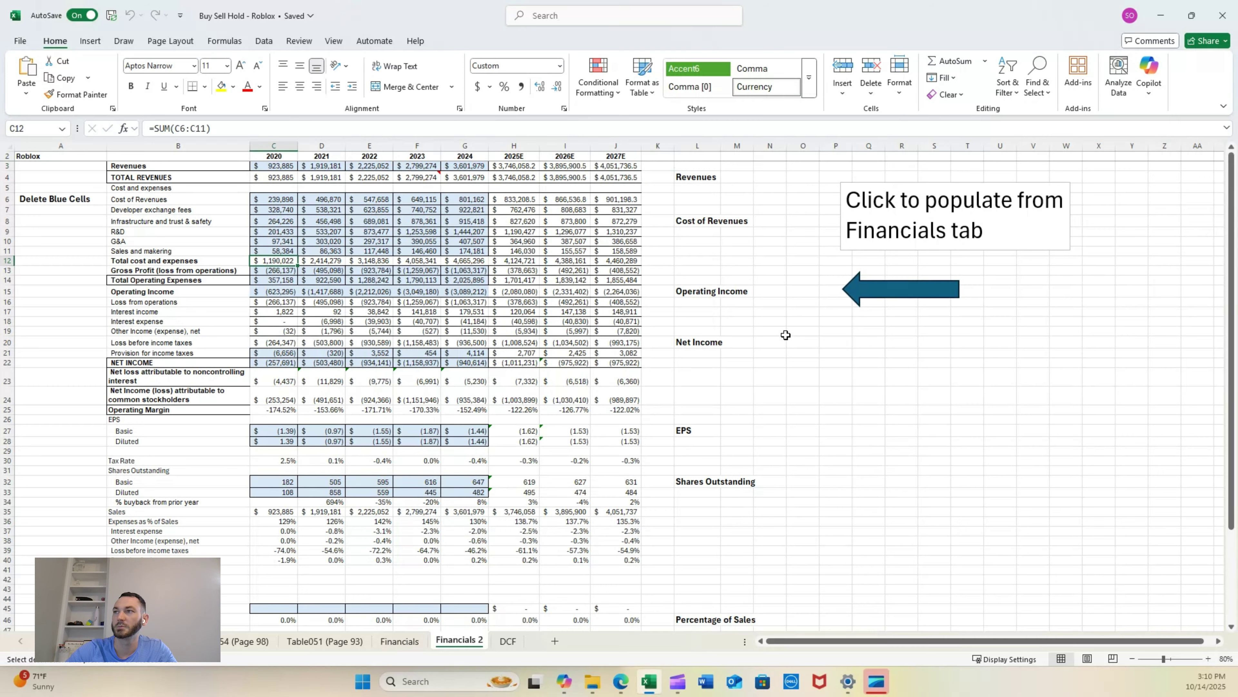
{"action": "key", "text": "Right"}
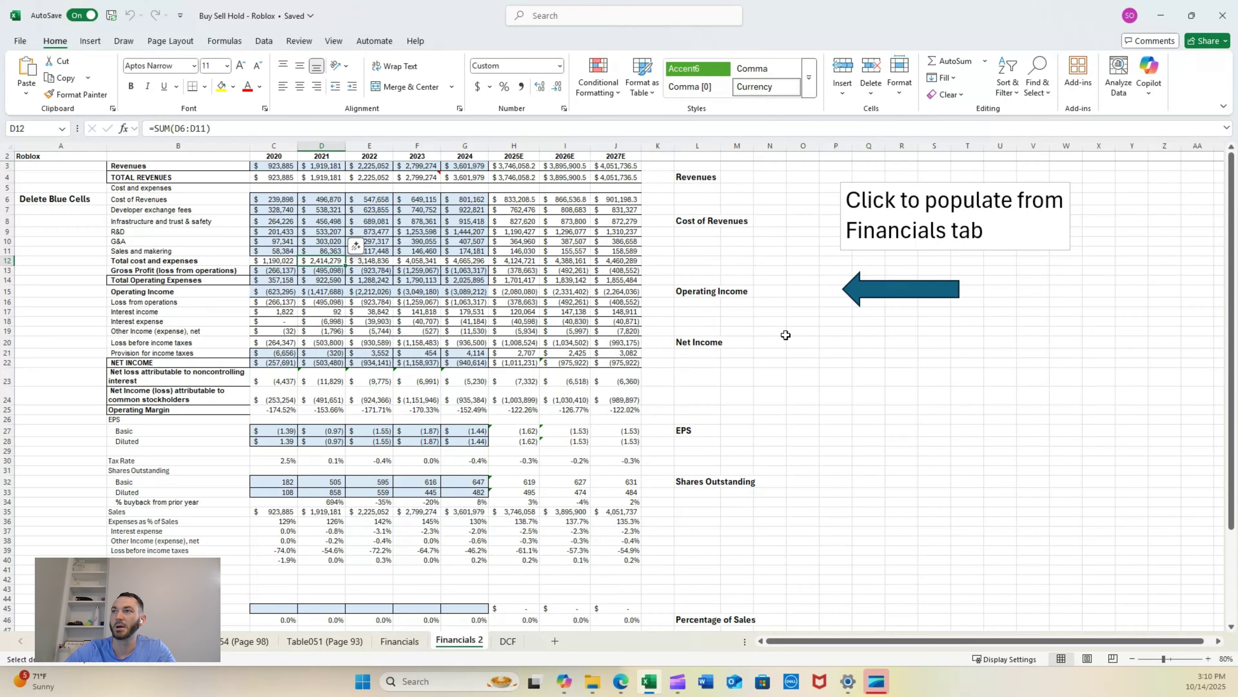
{"action": "key", "text": "Down"}
{"action": "key", "text": "Left"}
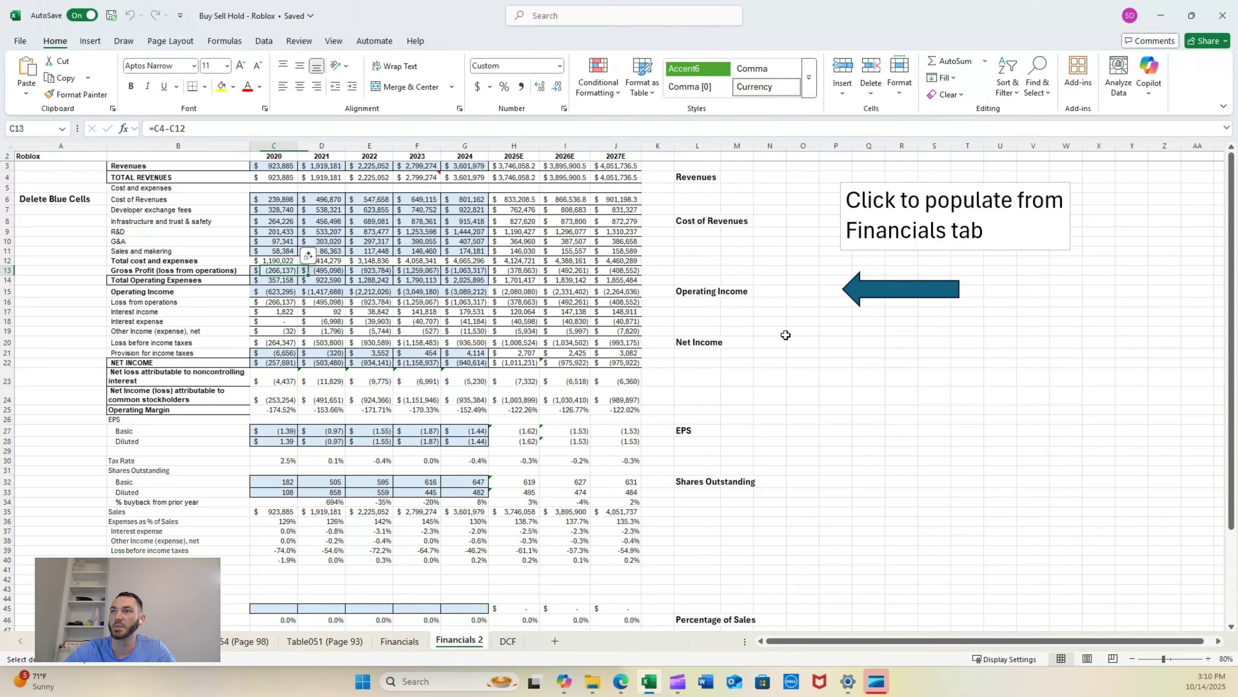
{"action": "key", "text": "Right"}
{"action": "key", "text": "Right"}
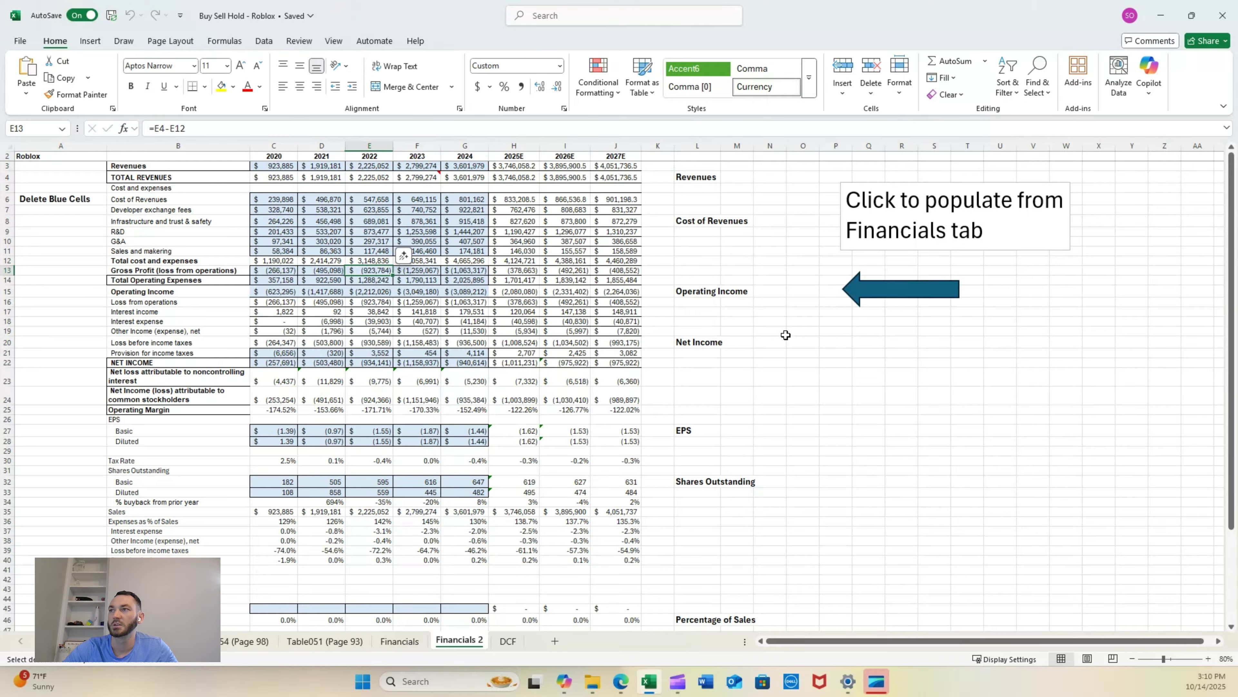
{"action": "key", "text": "Right"}
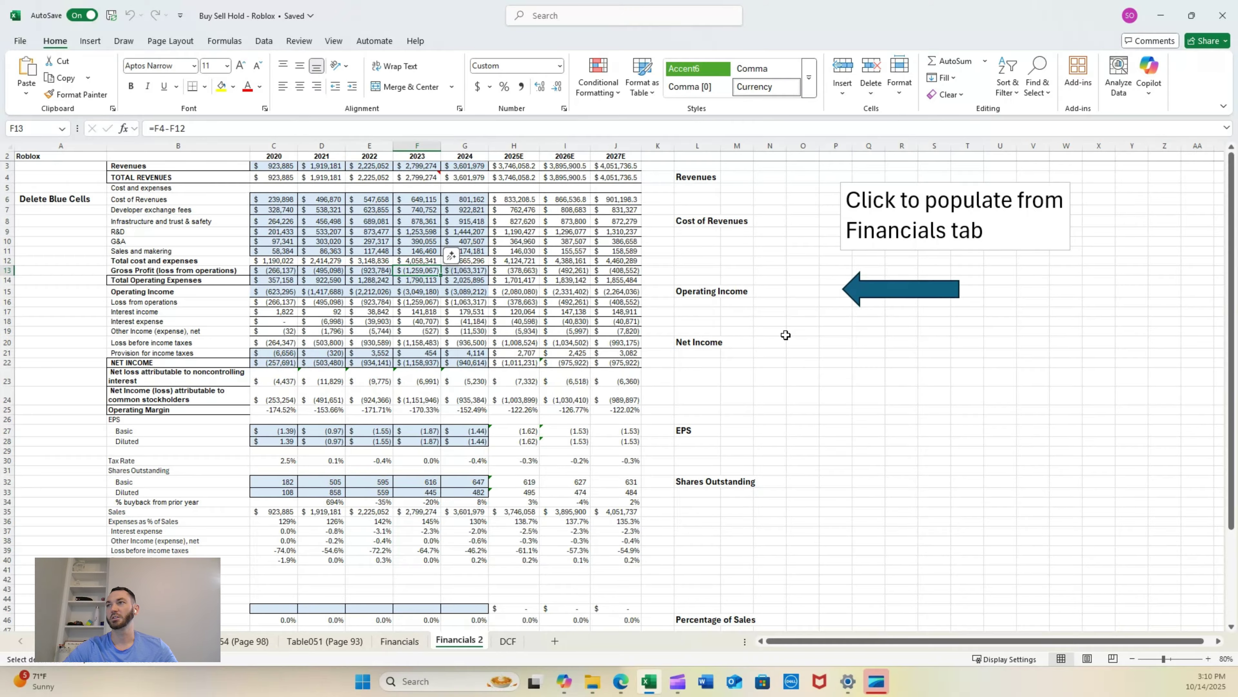
{"action": "key", "text": "Right"}
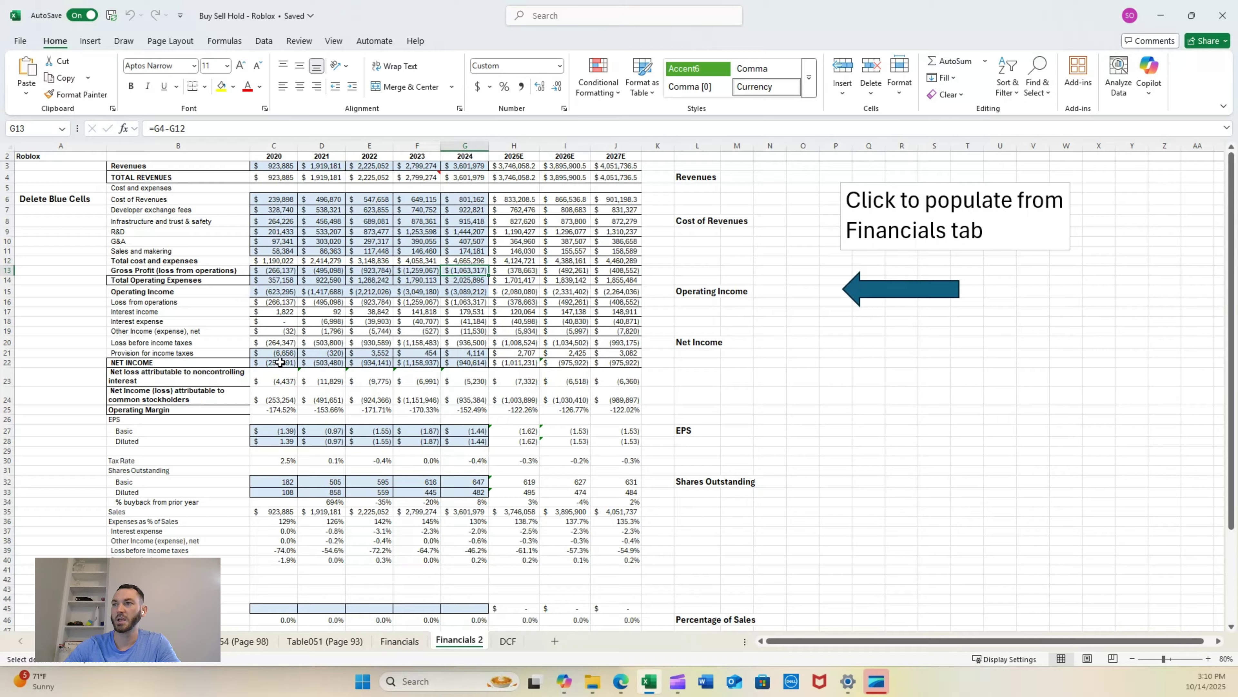
Examine the Operating Income row from 2020 through 2024
{"action": "left_click", "coordinate": [282, 293]}
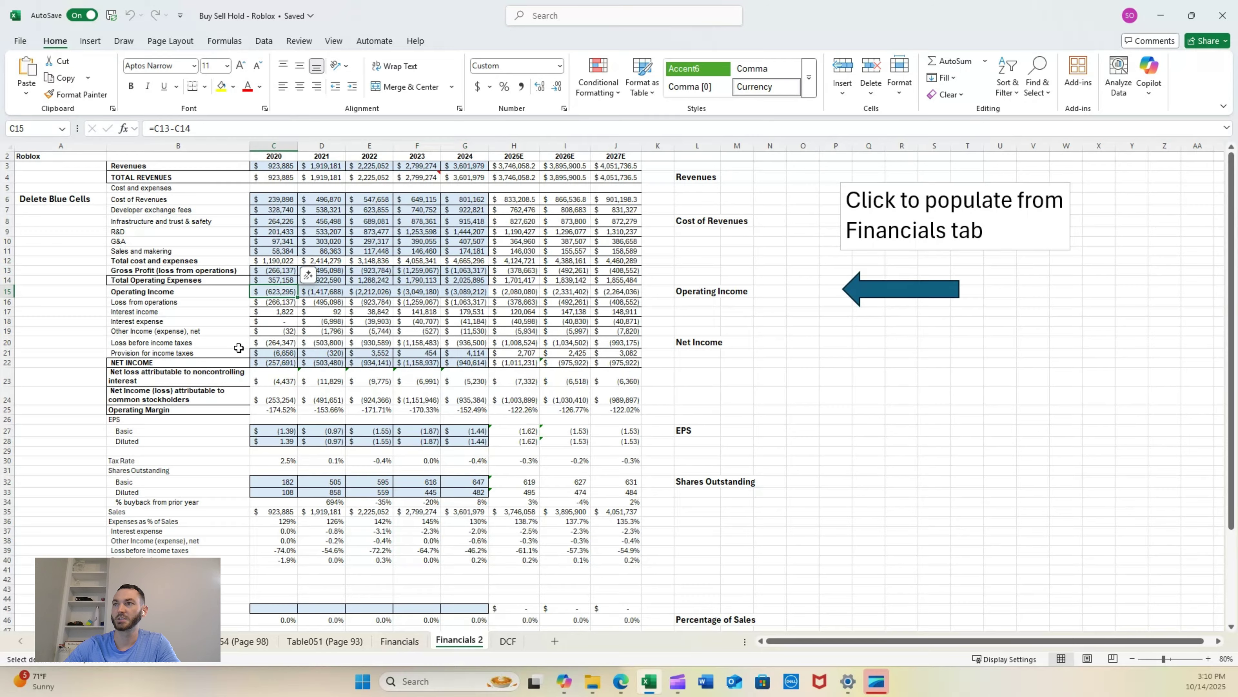
{"action": "key", "text": "Right"}
{"action": "key", "text": "Right"}
{"action": "key", "text": "Right"}
{"action": "key", "text": "Right"}
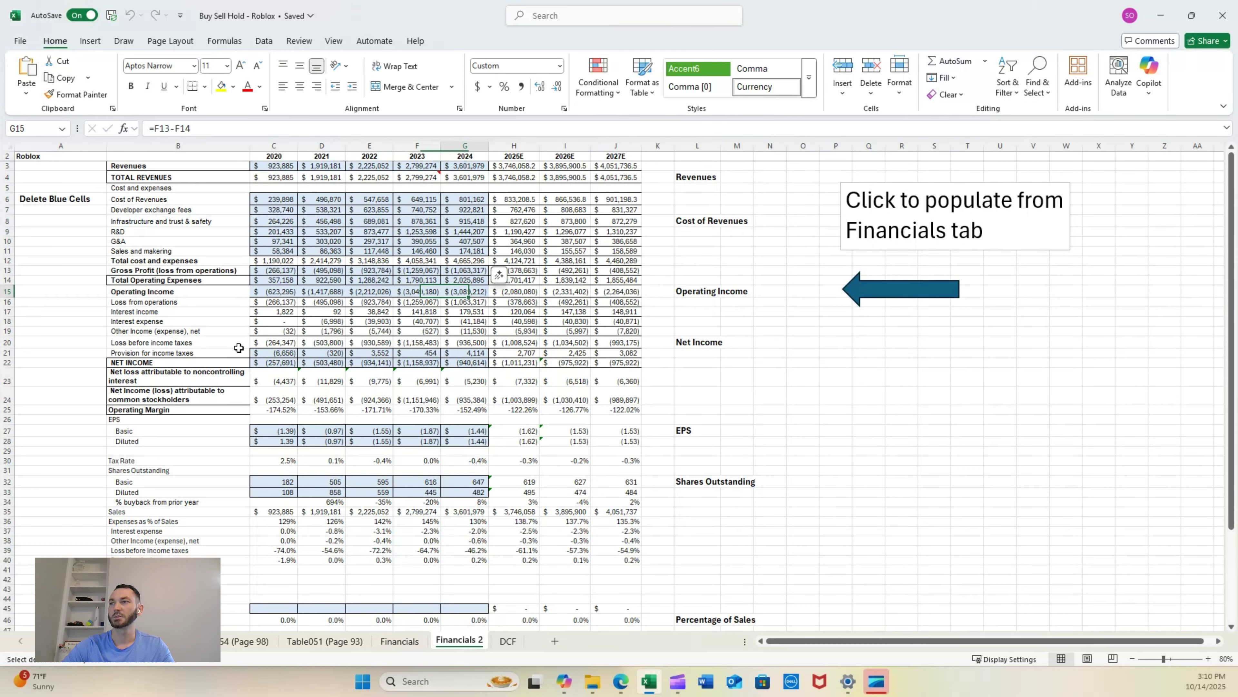
Examine the Net Income row year by year from 2020 through the 2027E projection
{"action": "key", "text": "Down"}
{"action": "key", "text": "Down"}
{"action": "key", "text": "Down"}
{"action": "key", "text": "Down"}
{"action": "key", "text": "Down"}
{"action": "key", "text": "Down"}
{"action": "key", "text": "Left"}
{"action": "key", "text": "Left"}
{"action": "key", "text": "Left"}
{"action": "key", "text": "Left"}
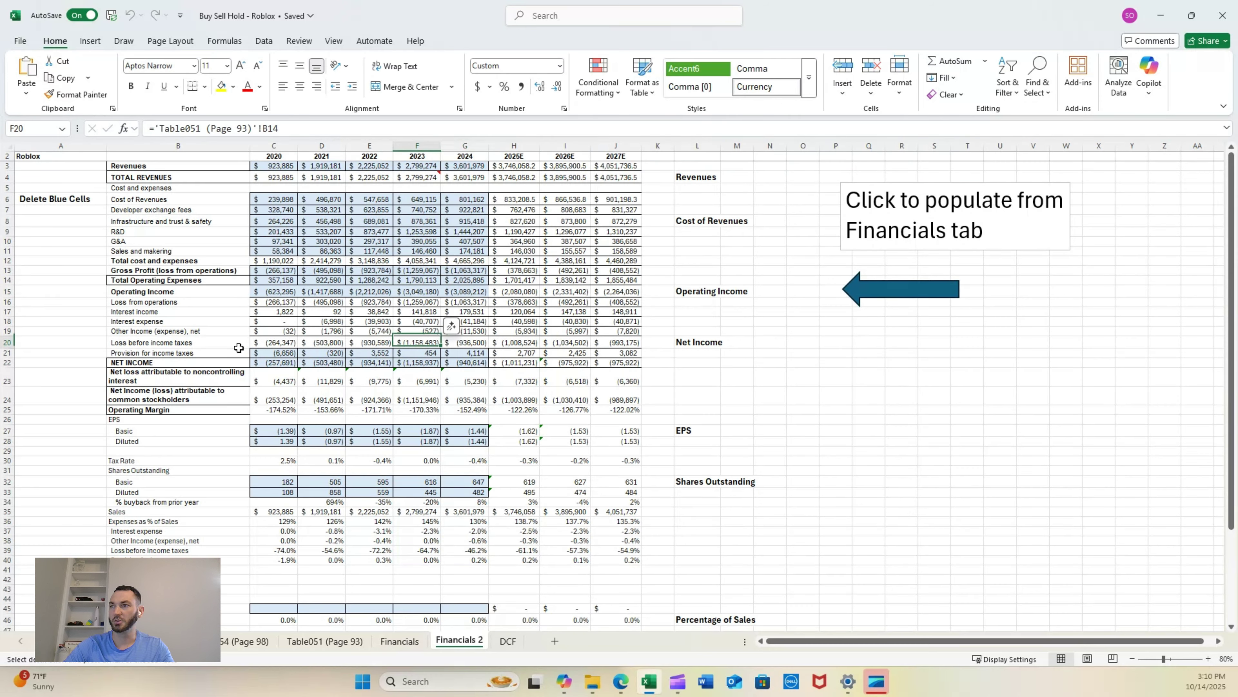
{"action": "key", "text": "Down"}
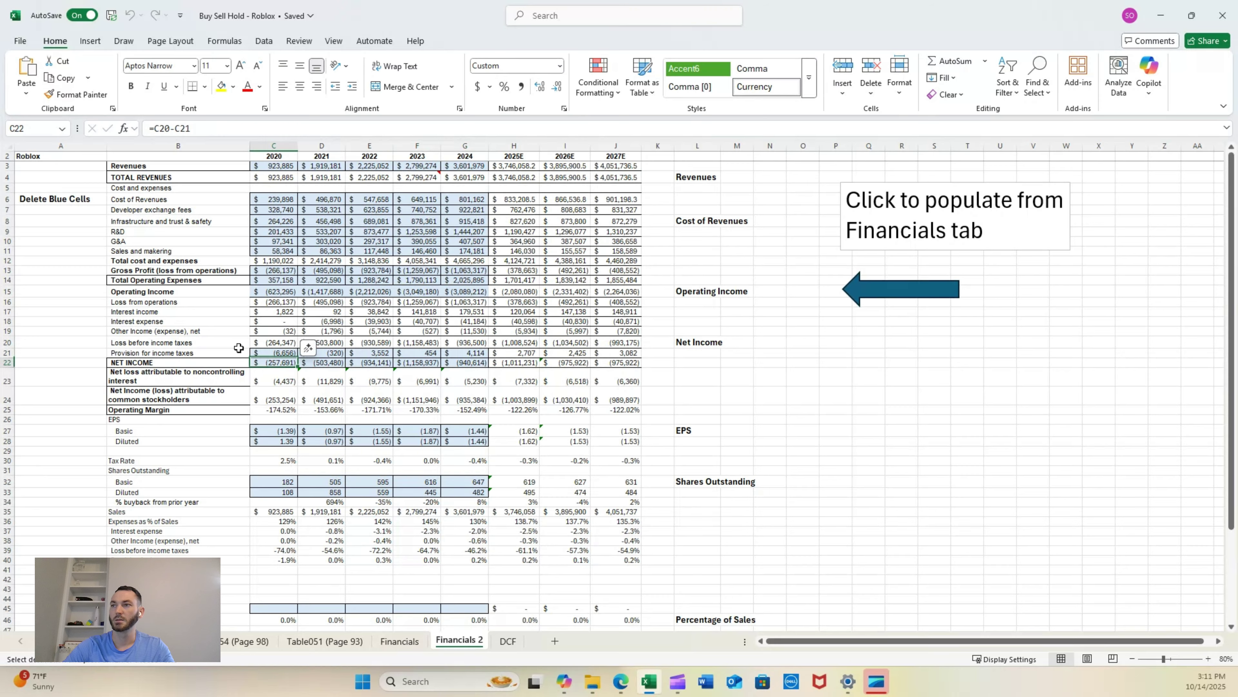
{"action": "key", "text": "Right"}
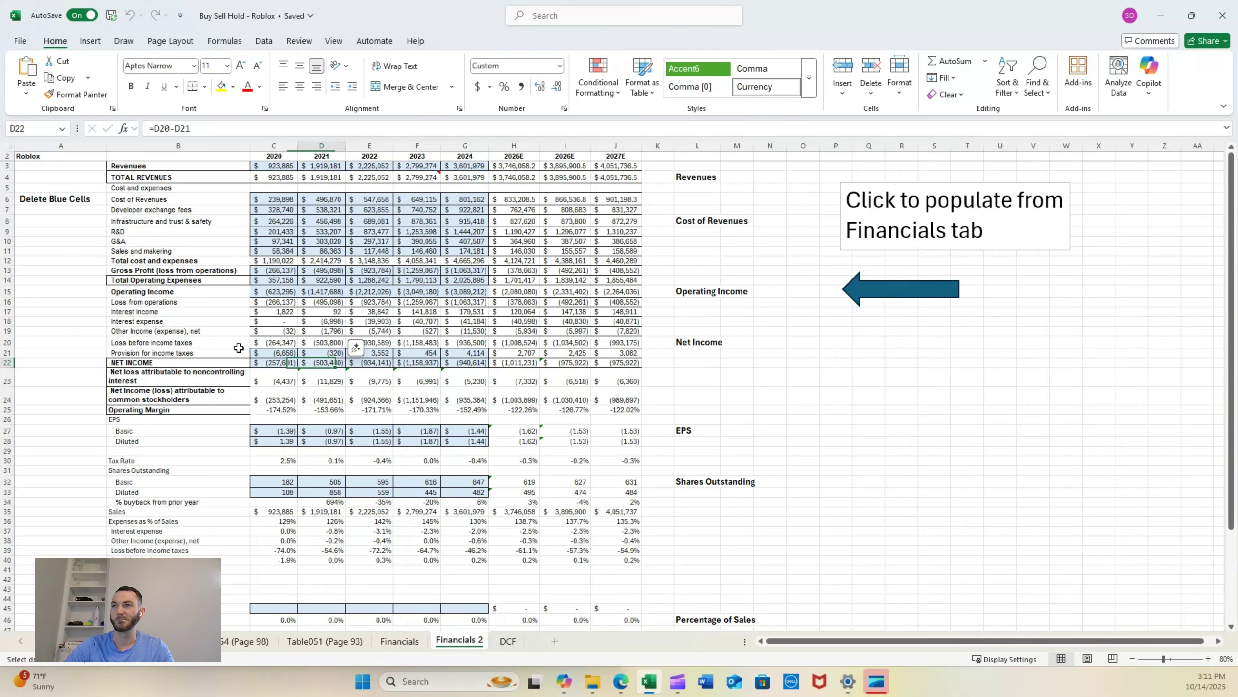
{"action": "key", "text": "Right"}
{"action": "key", "text": "Right"}
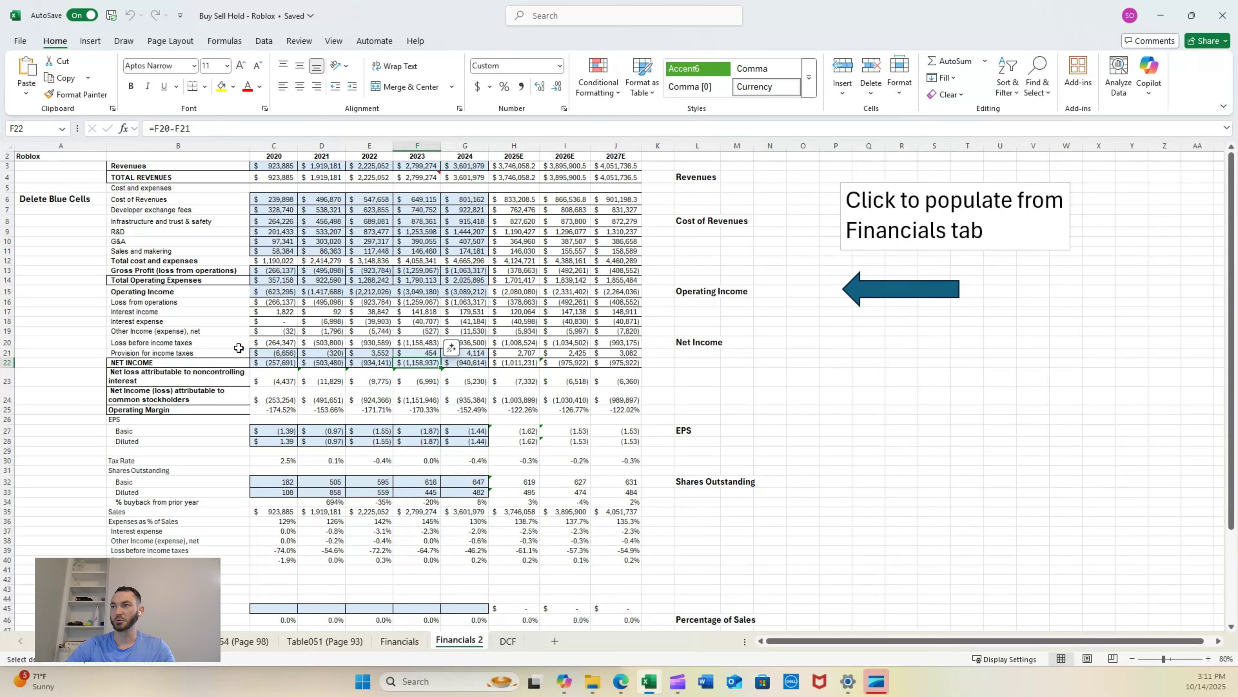
{"action": "key", "text": "Right"}
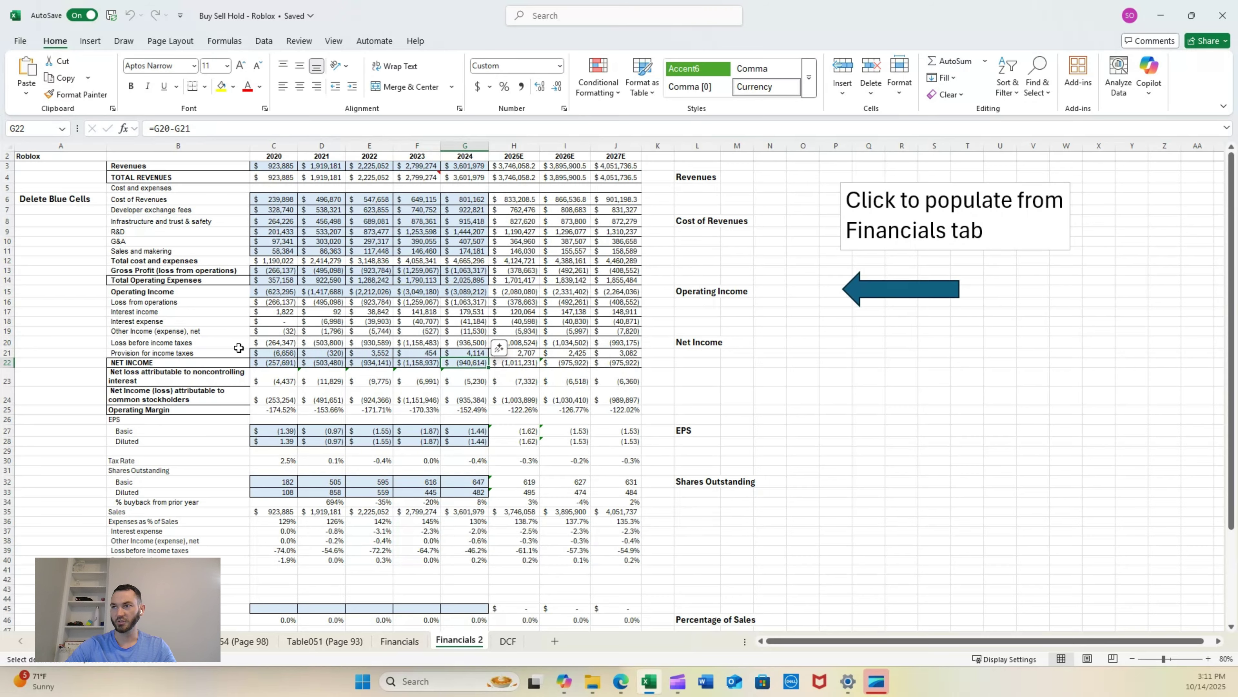
{"action": "key", "text": "Right"}
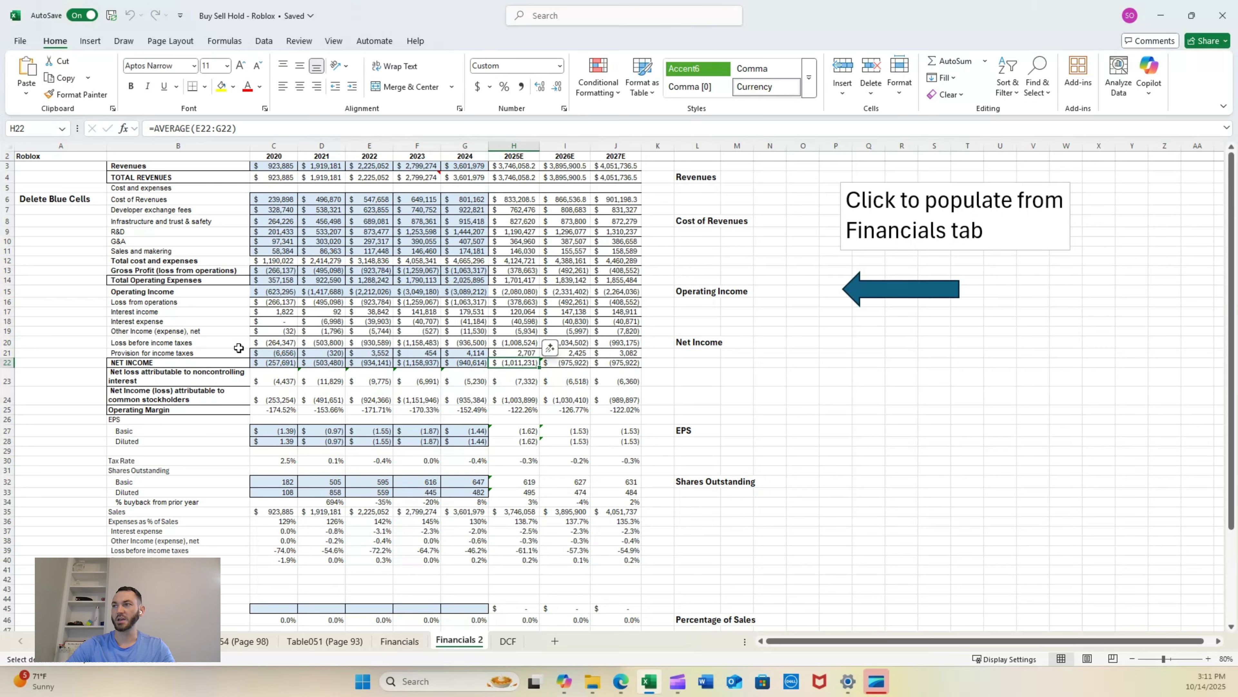
{"action": "key", "text": "Right"}
{"action": "key", "text": "Right"}
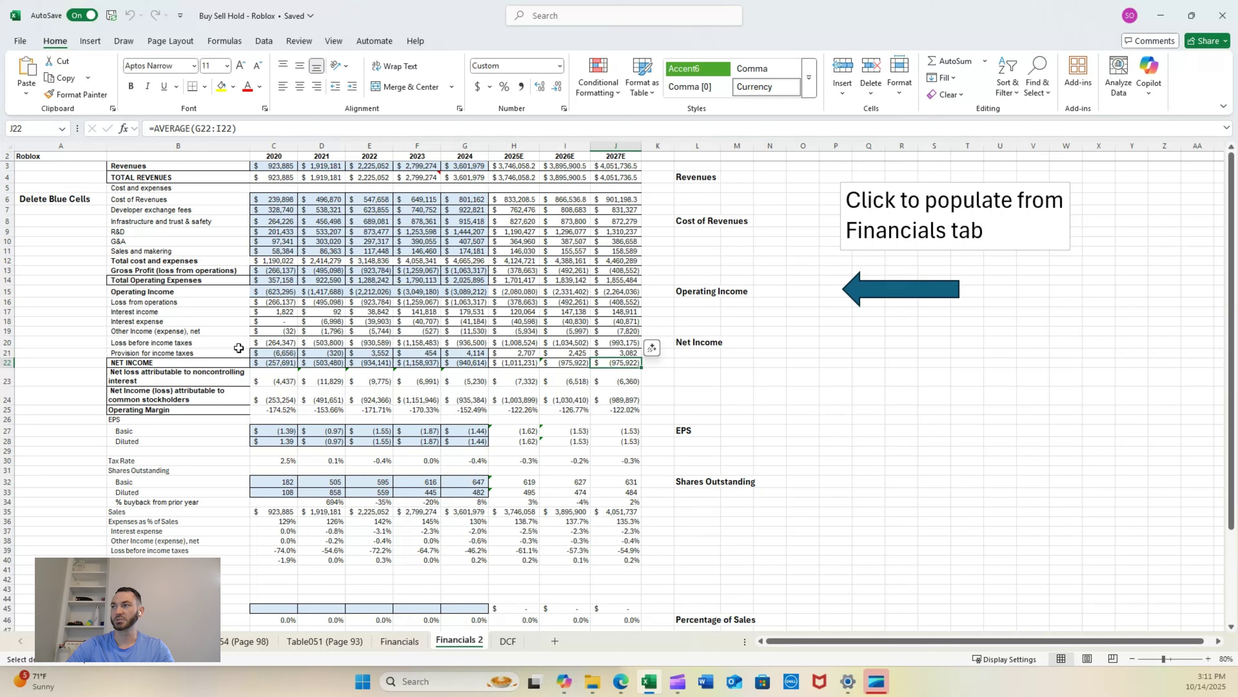
Examine the basic EPS row year by year from 2020 through 2024
{"action": "key", "text": "Left"}
{"action": "key", "text": "Down"}
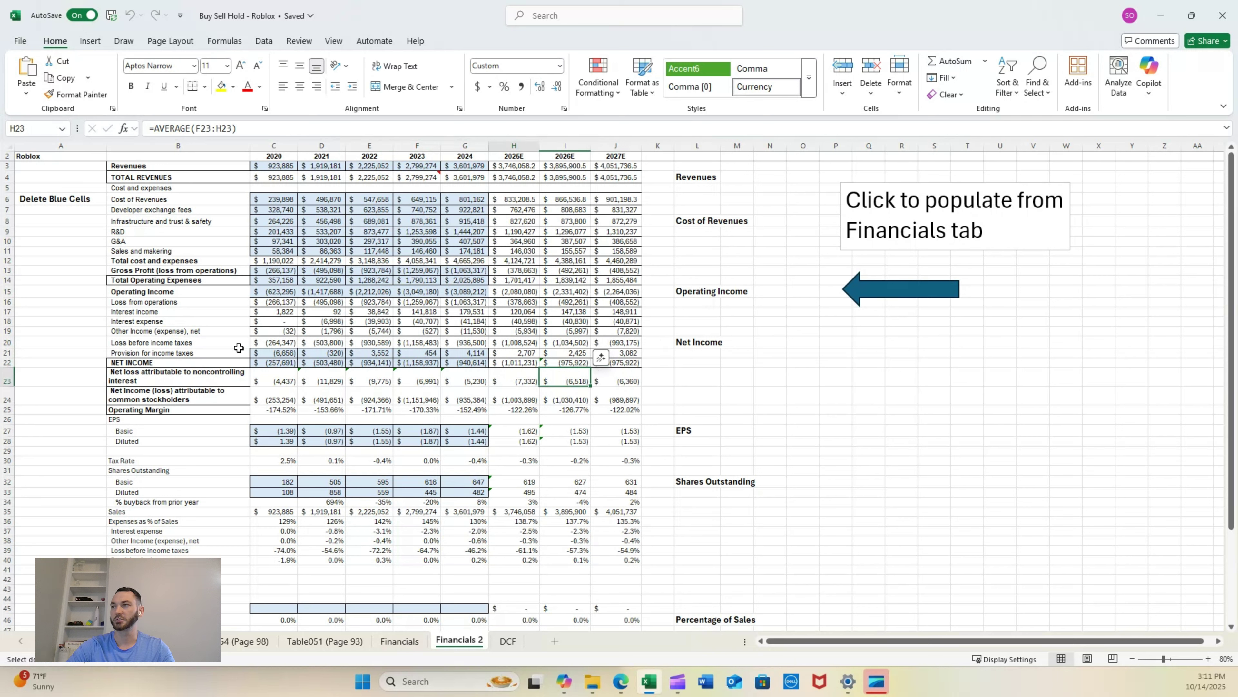
{"action": "key", "text": "Left"}
{"action": "key", "text": "Left"}
{"action": "key", "text": "Down"}
{"action": "key", "text": "Left"}
{"action": "key", "text": "Down"}
{"action": "key", "text": "Left"}
{"action": "key", "text": "Down"}
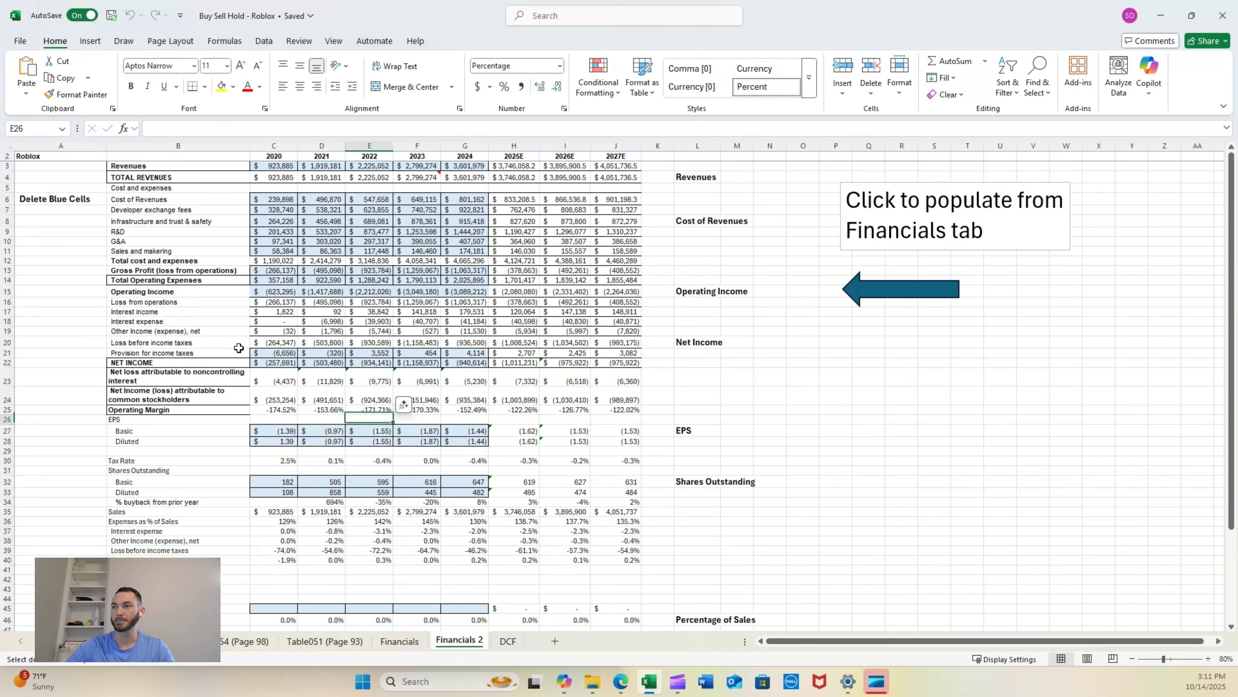
{"action": "key", "text": "Left"}
{"action": "key", "text": "Down"}
{"action": "key", "text": "Left"}
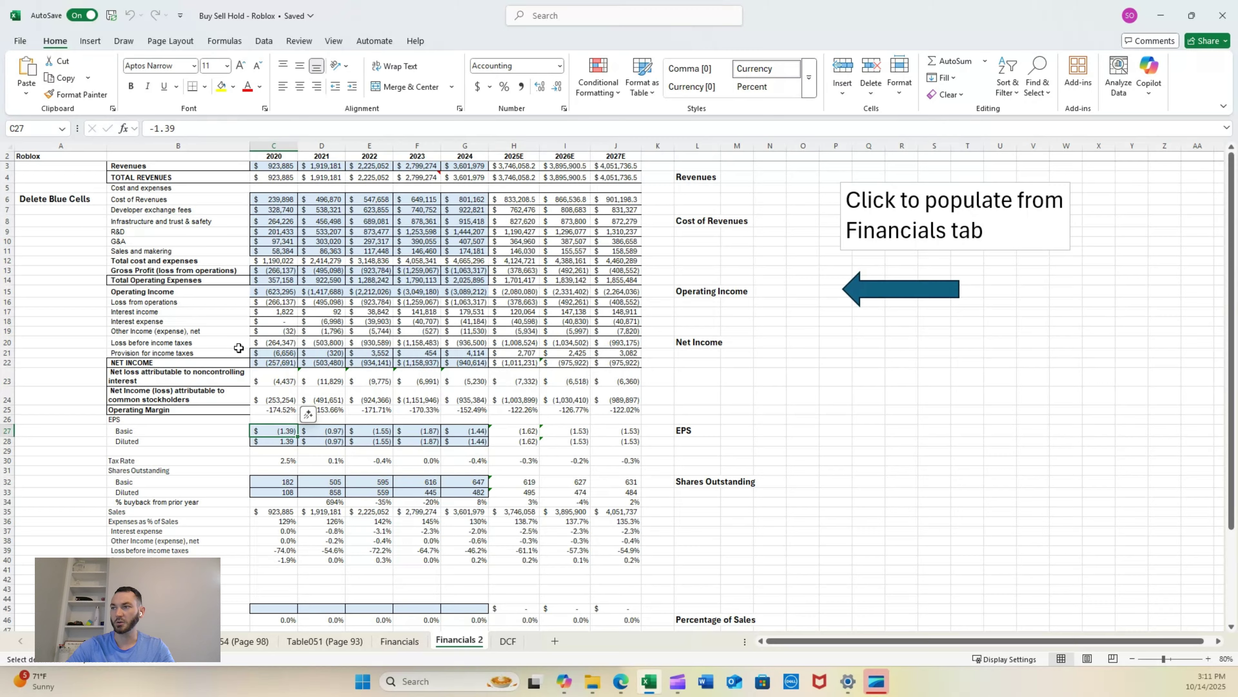
{"action": "key", "text": "Right"}
{"action": "key", "text": "Right"}
{"action": "key", "text": "Right"}
{"action": "key", "text": "Right"}
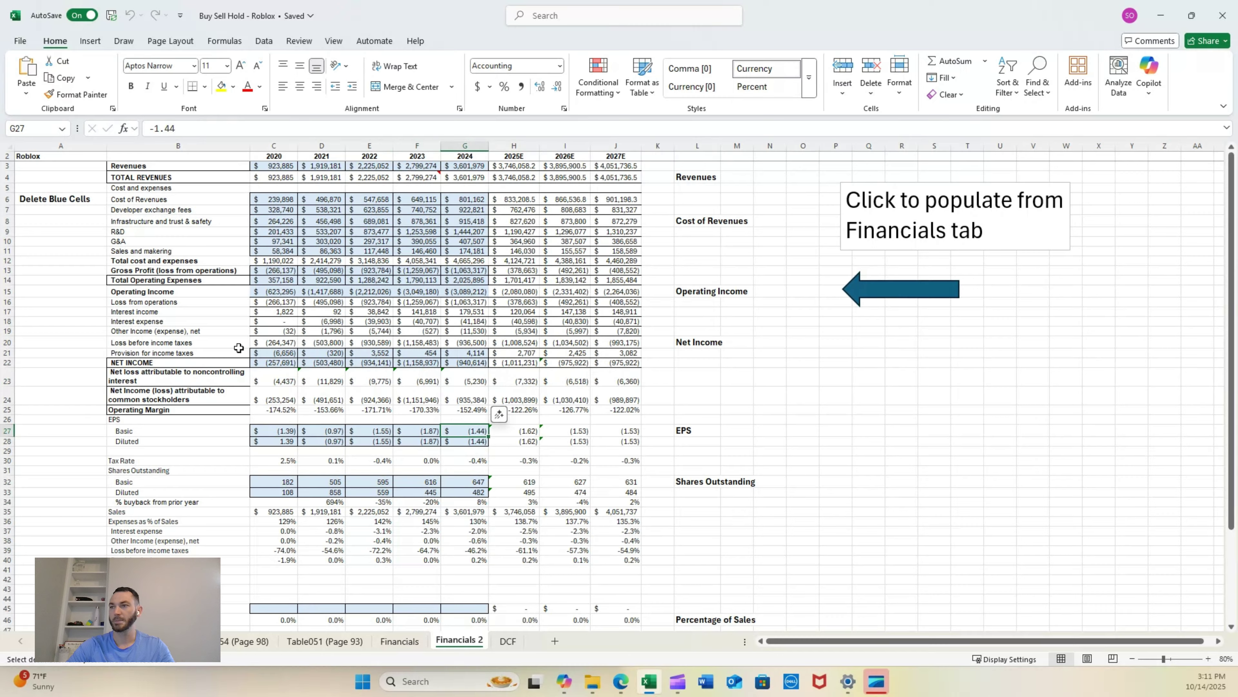
Examine the basic Shares Outstanding row from 2020 through 2022
{"action": "key", "text": "Down"}
{"action": "key", "text": "Left"}
{"action": "key", "text": "Left"}
{"action": "key", "text": "Left"}
{"action": "key", "text": "Down"}
{"action": "key", "text": "Down"}
{"action": "key", "text": "Down"}
{"action": "key", "text": "Down"}
{"action": "key", "text": "Left"}
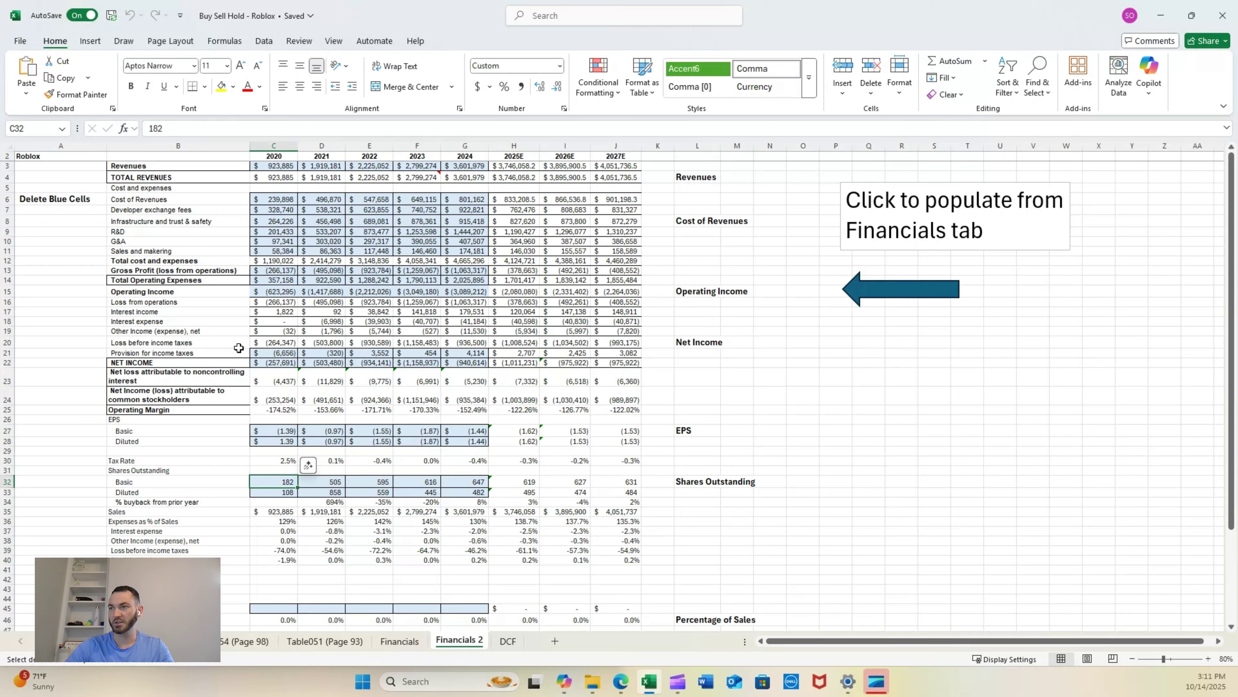
{"action": "key", "text": "Right"}
{"action": "key", "text": "Right"}
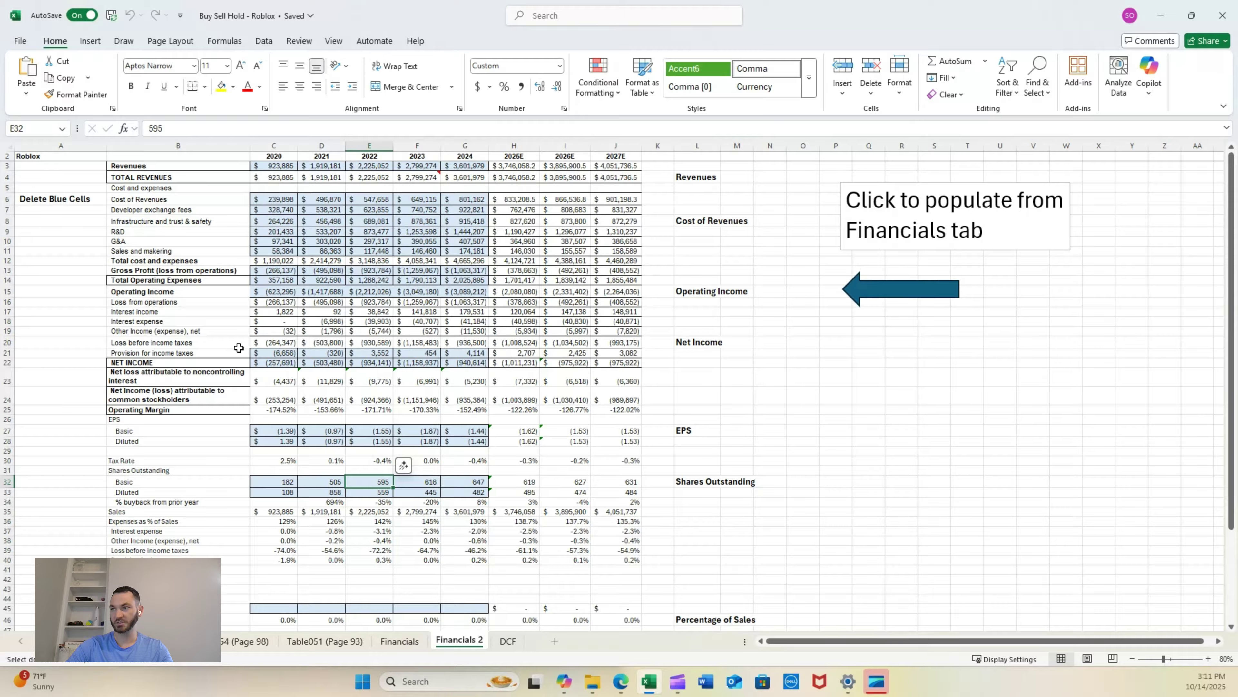
Examine the % buyback from prior year row from 2021 through 2024
{"action": "key", "text": "Left"}
{"action": "key", "text": "Down"}
{"action": "key", "text": "Down"}
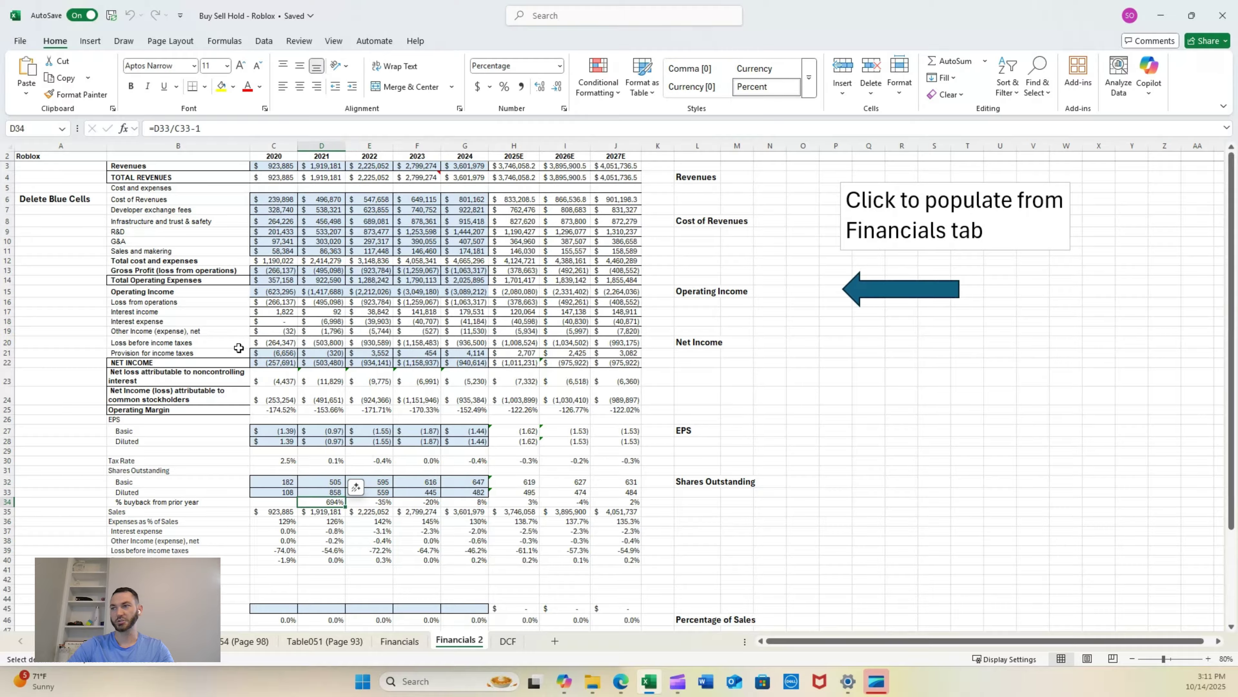
{"action": "key", "text": "Right"}
{"action": "key", "text": "Right"}
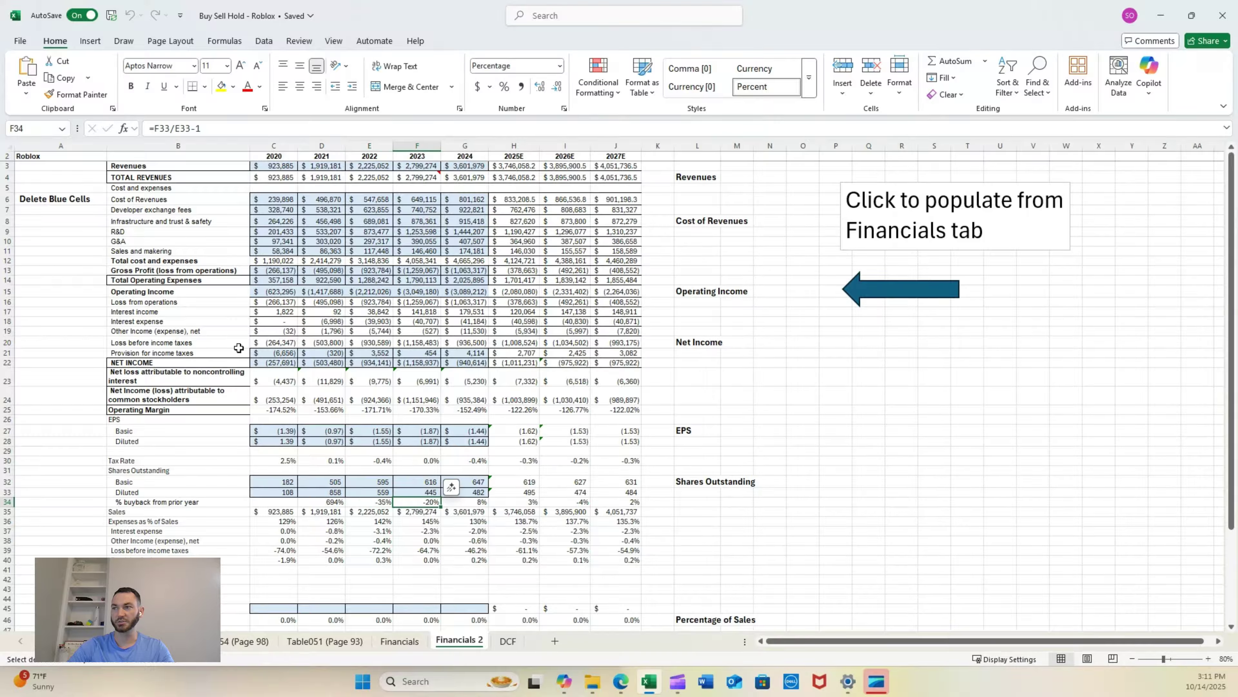
{"action": "key", "text": "Right"}
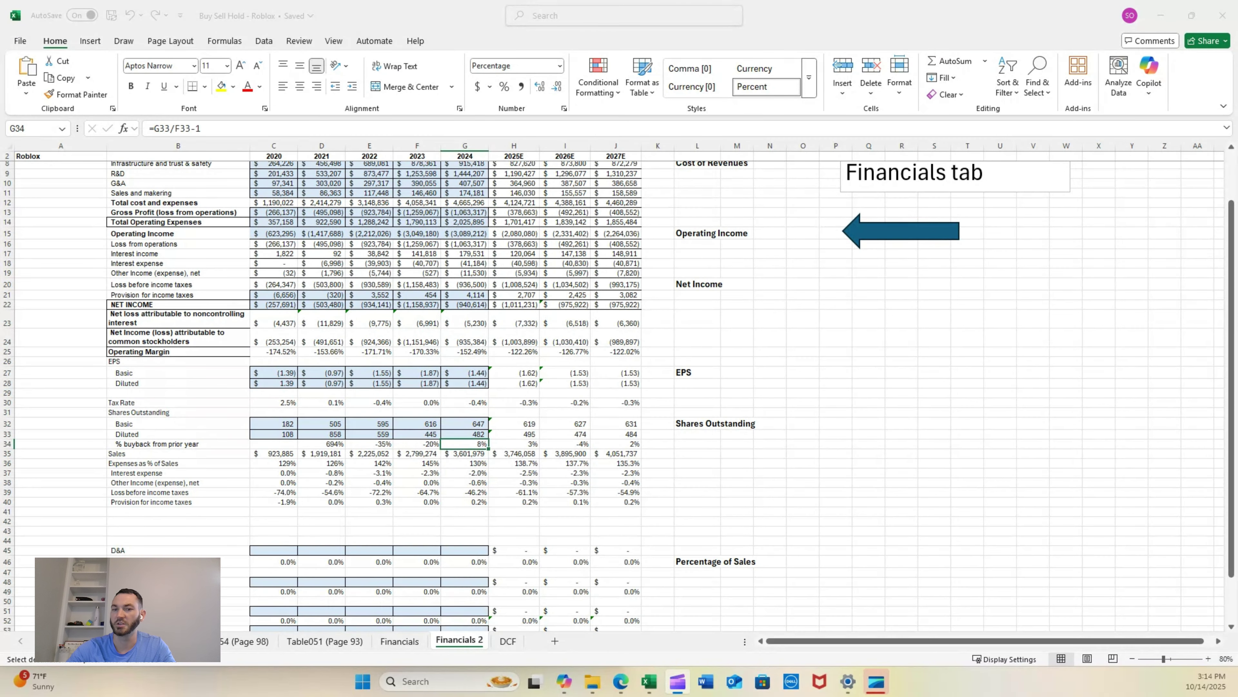
Examine the D&A row from 2020 through 2024, keeping its existing data in place
{"action": "scroll", "coordinate": [686, 438], "scroll_direction": "down", "scroll_amount": 3}
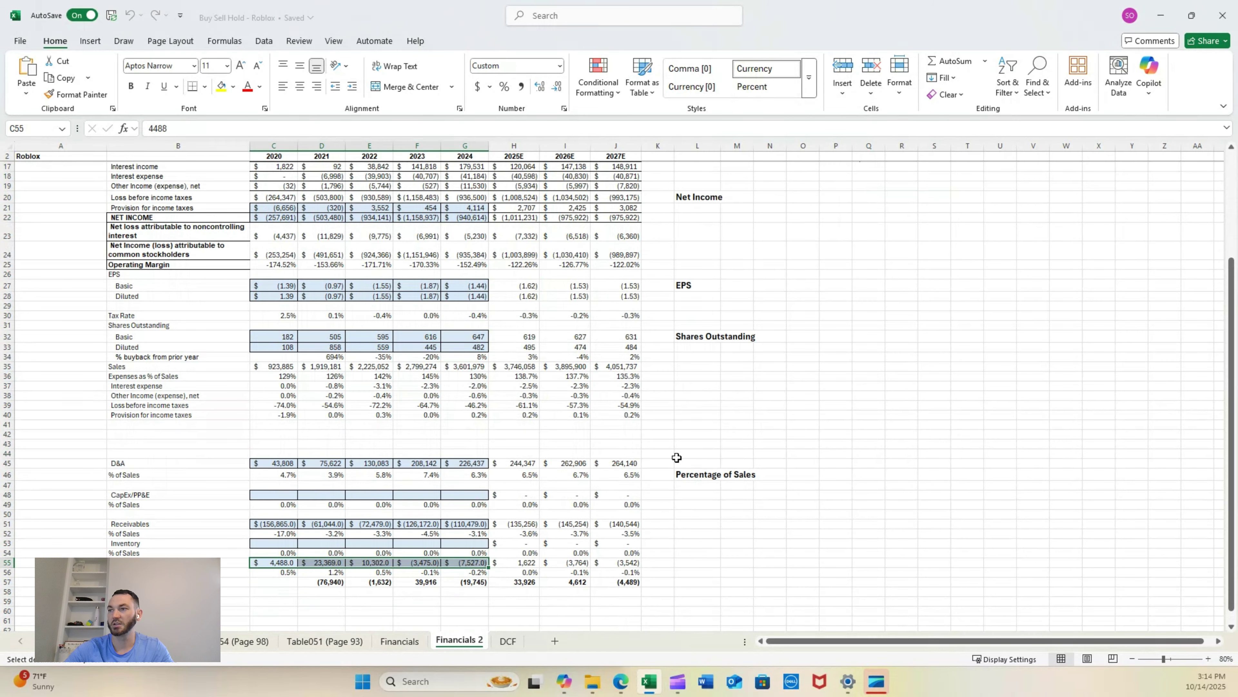
{"action": "left_click", "coordinate": [698, 433]}
{"action": "scroll", "coordinate": [712, 424], "scroll_direction": "down", "scroll_amount": 1}
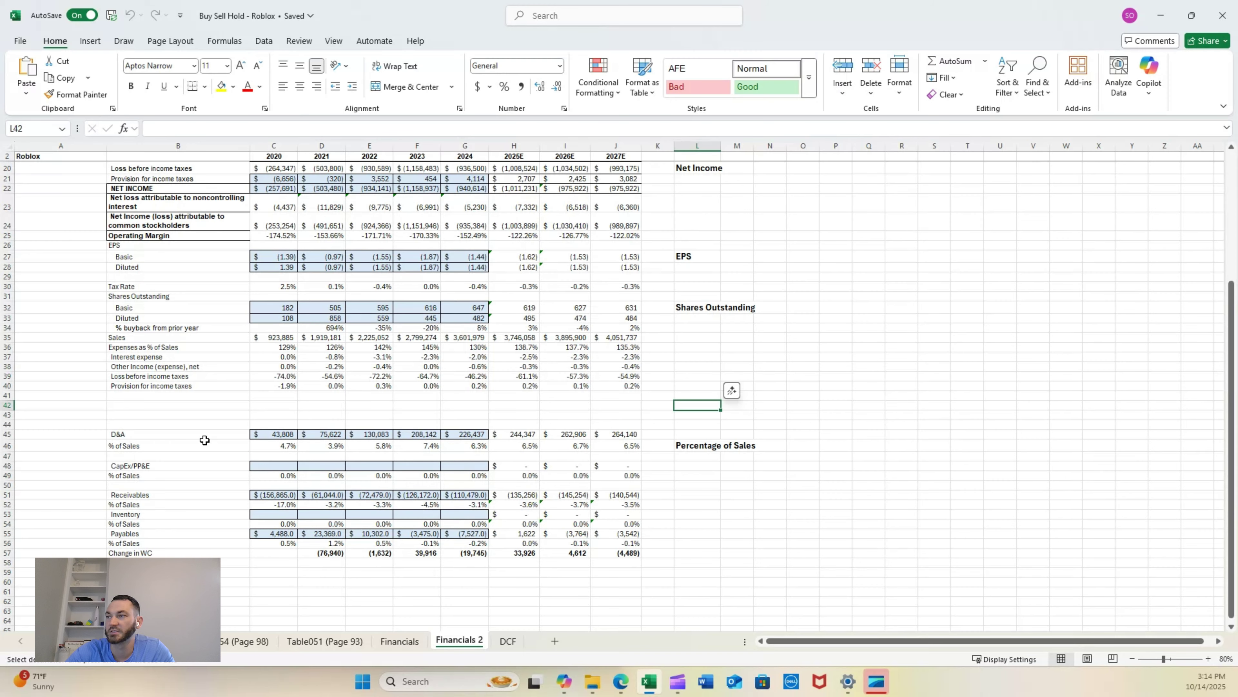
{"action": "left_click", "coordinate": [277, 424]}
{"action": "left_click_drag", "start_coordinate": [277, 429], "coordinate": [277, 437]}
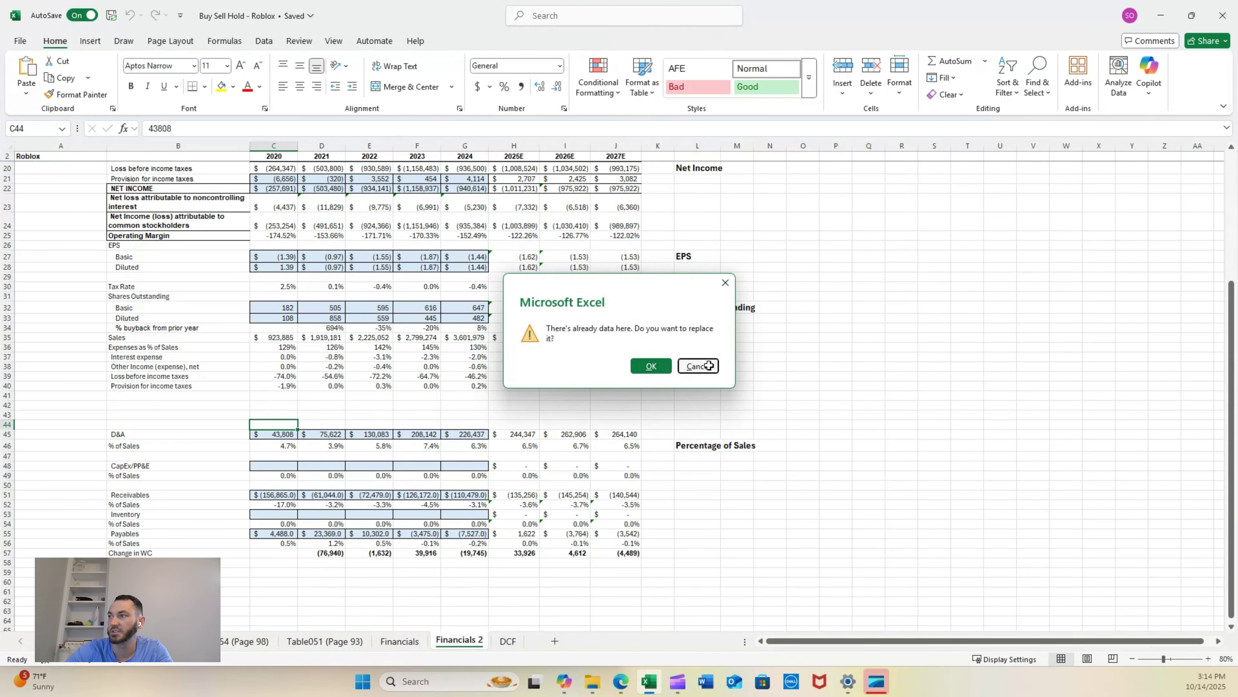
{"action": "left_click", "coordinate": [699, 365]}
{"action": "key", "text": "Right"}
{"action": "key", "text": "Right"}
{"action": "key", "text": "Right"}
{"action": "key", "text": "Down"}
{"action": "key", "text": "Right"}
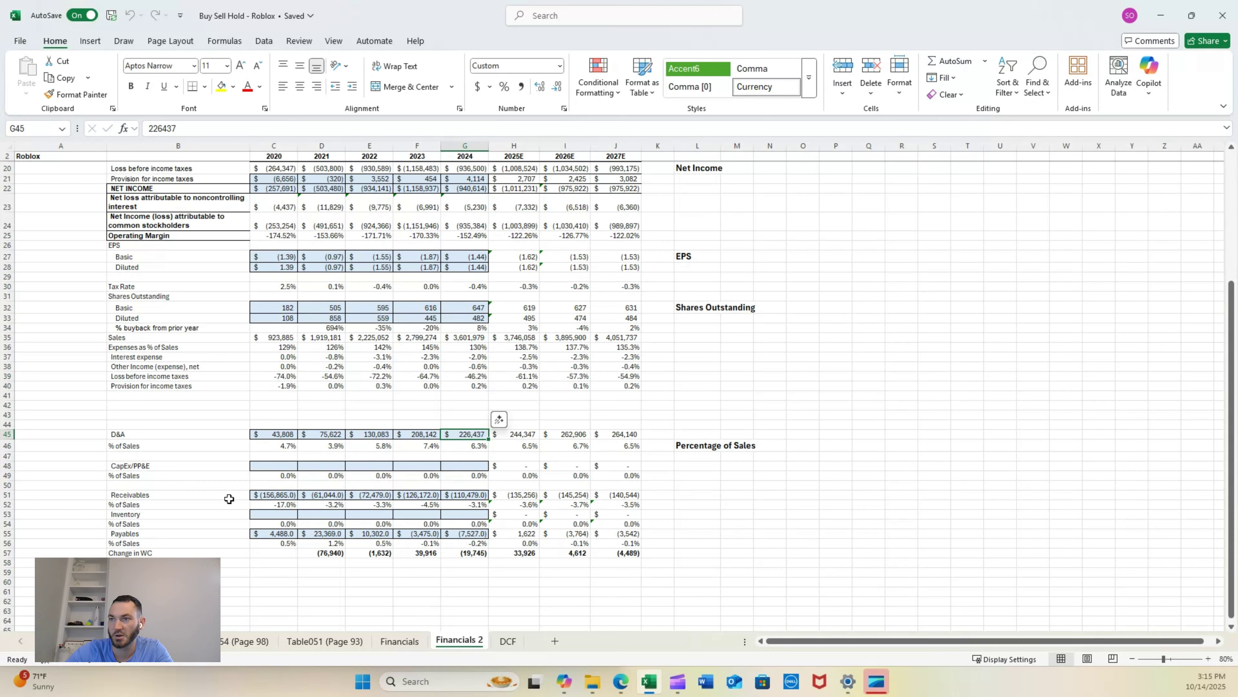
Examine the 2020 Receivables entry and the 2020 Inventory cell
{"action": "left_click", "coordinate": [257, 494]}
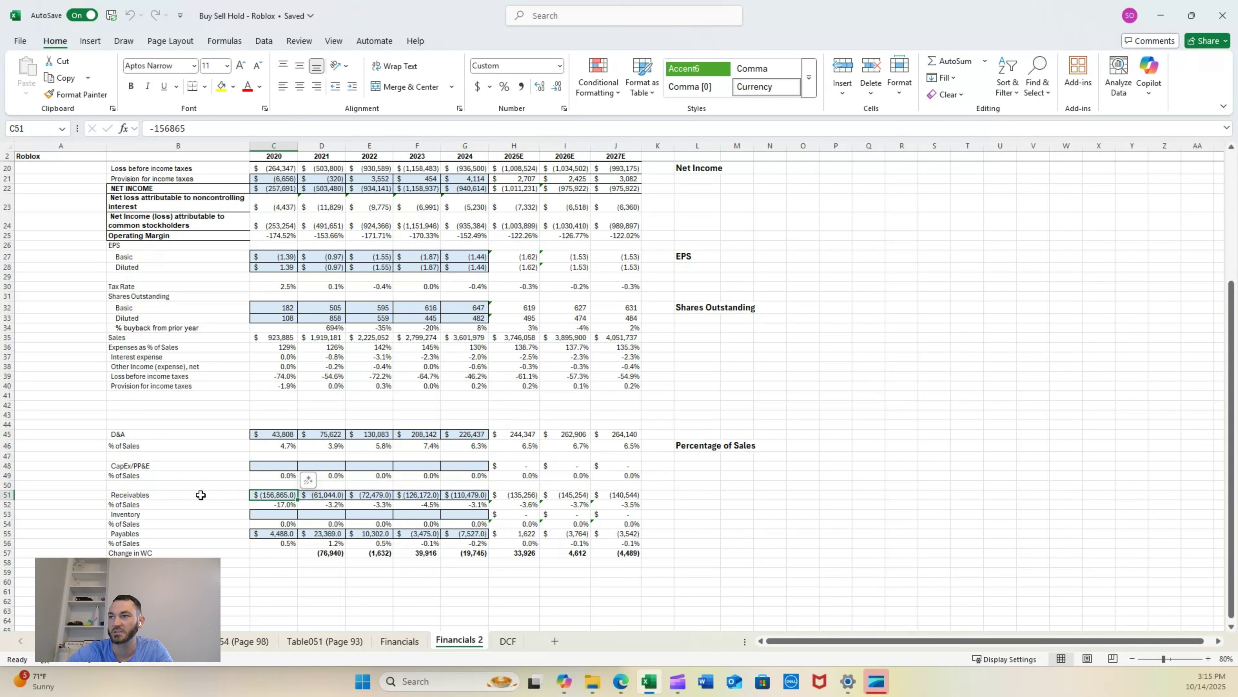
{"action": "key", "text": "Down"}
{"action": "key", "text": "Down"}
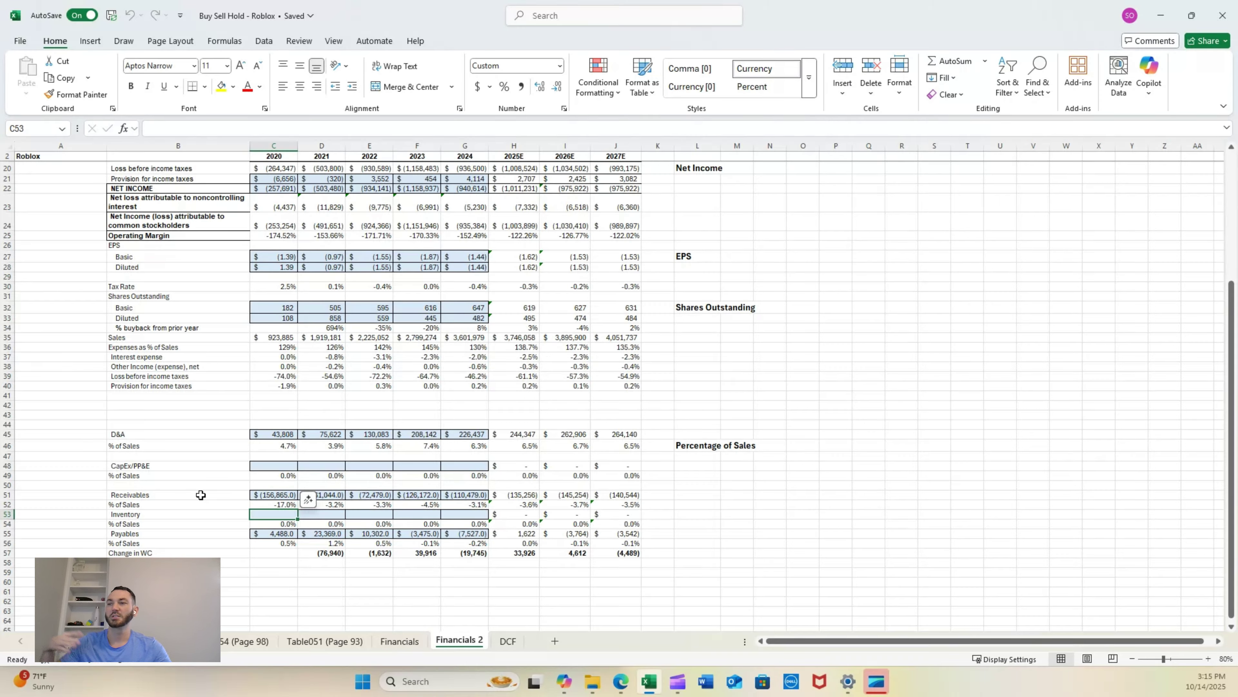
Examine the Payables row year by year from 2020 through 2024
{"action": "key", "text": "Down"}
{"action": "key", "text": "Down"}
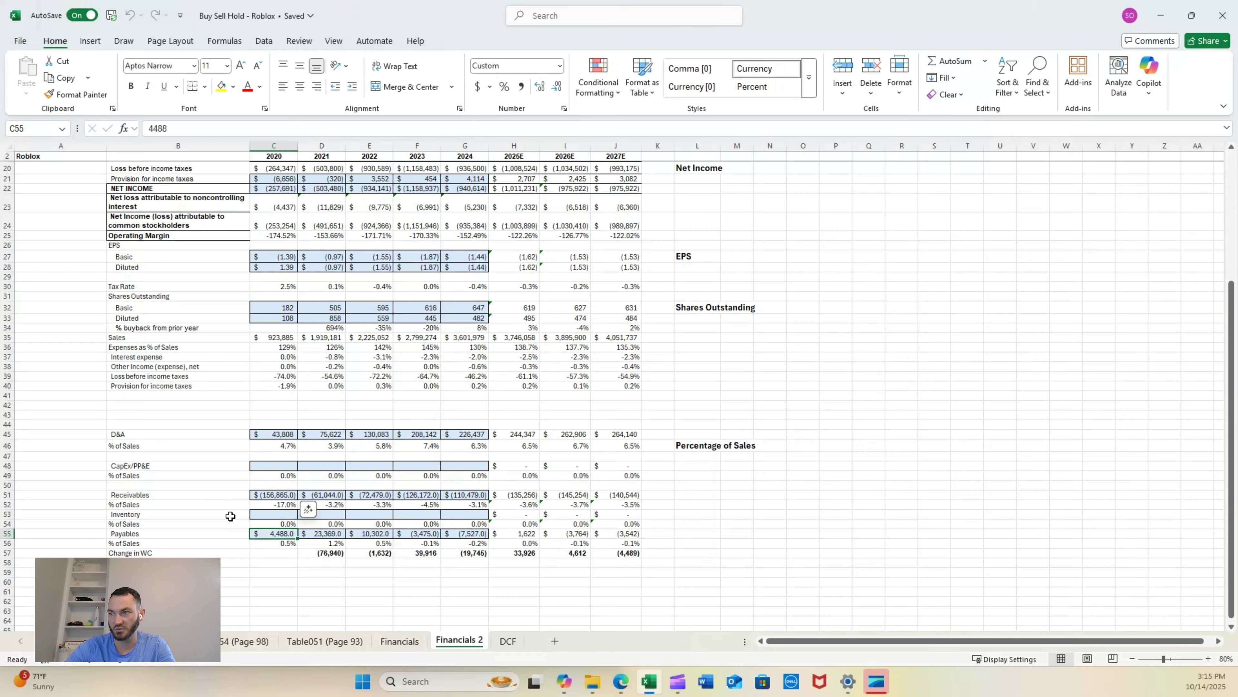
{"action": "key", "text": "Right"}
{"action": "key", "text": "Right"}
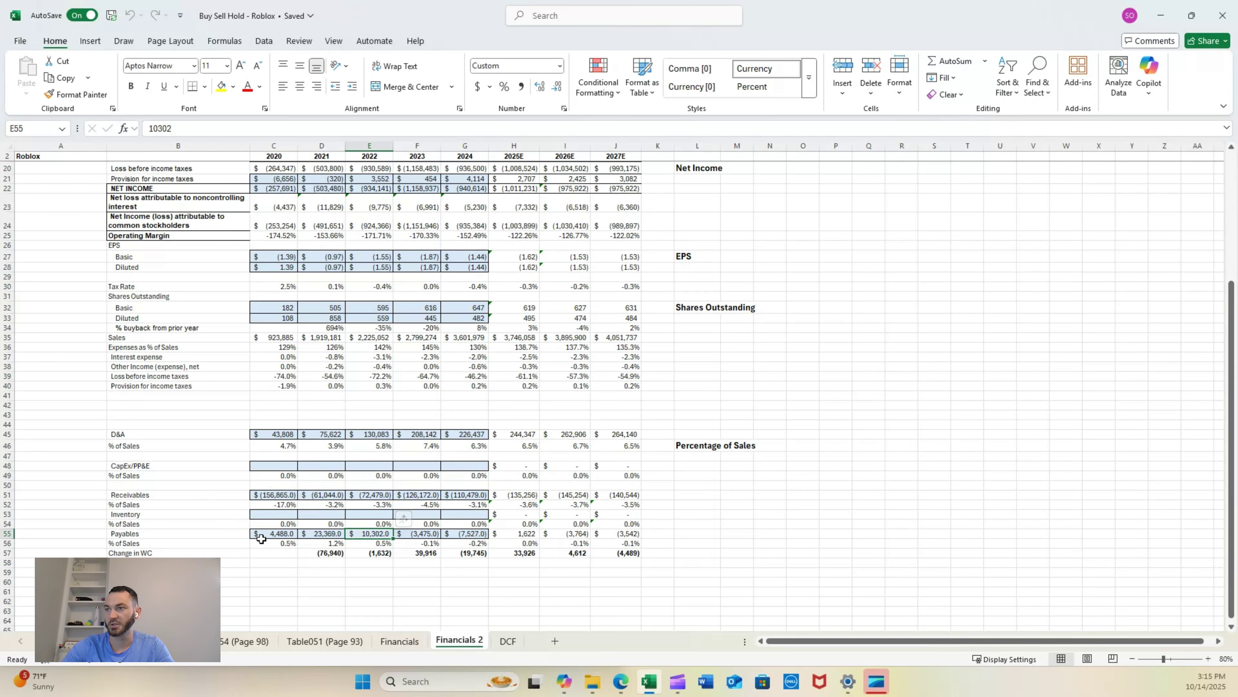
{"action": "key", "text": "Right"}
{"action": "key", "text": "Right"}
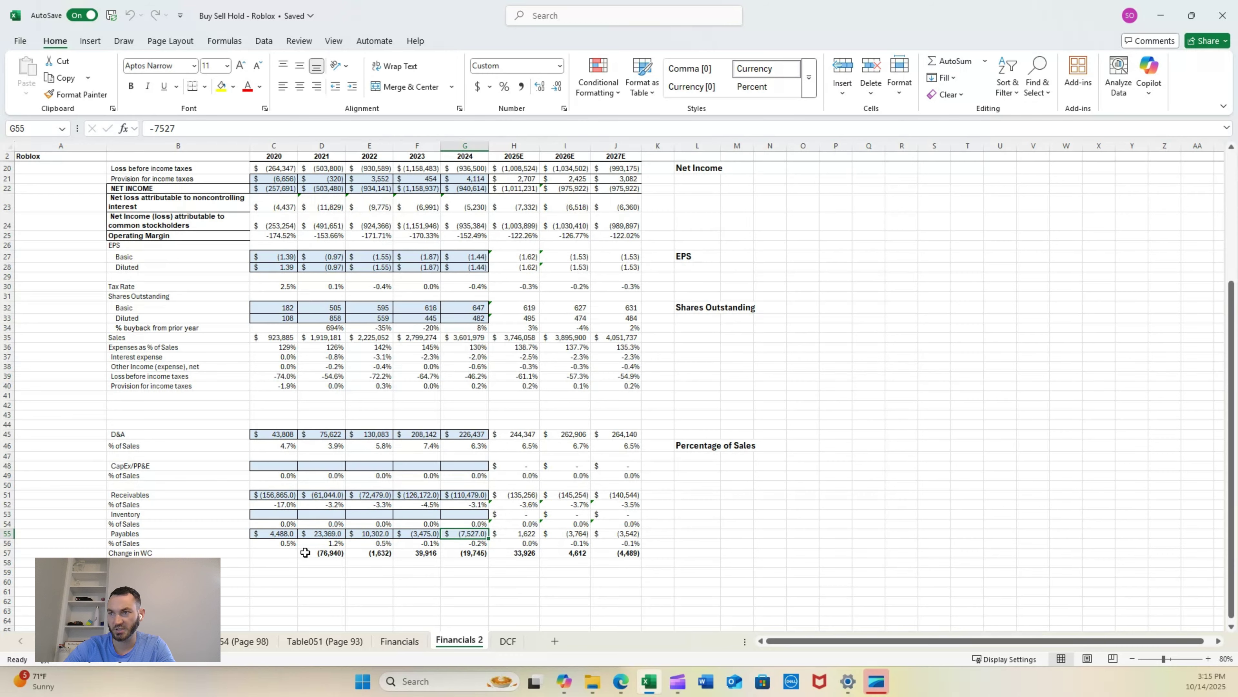
Examine the Change in WC row from 2021 through 2024 and on to the 2027E projection
{"action": "left_click", "coordinate": [325, 553]}
{"action": "key", "text": "Right"}
{"action": "key", "text": "Right"}
{"action": "key", "text": "Right"}
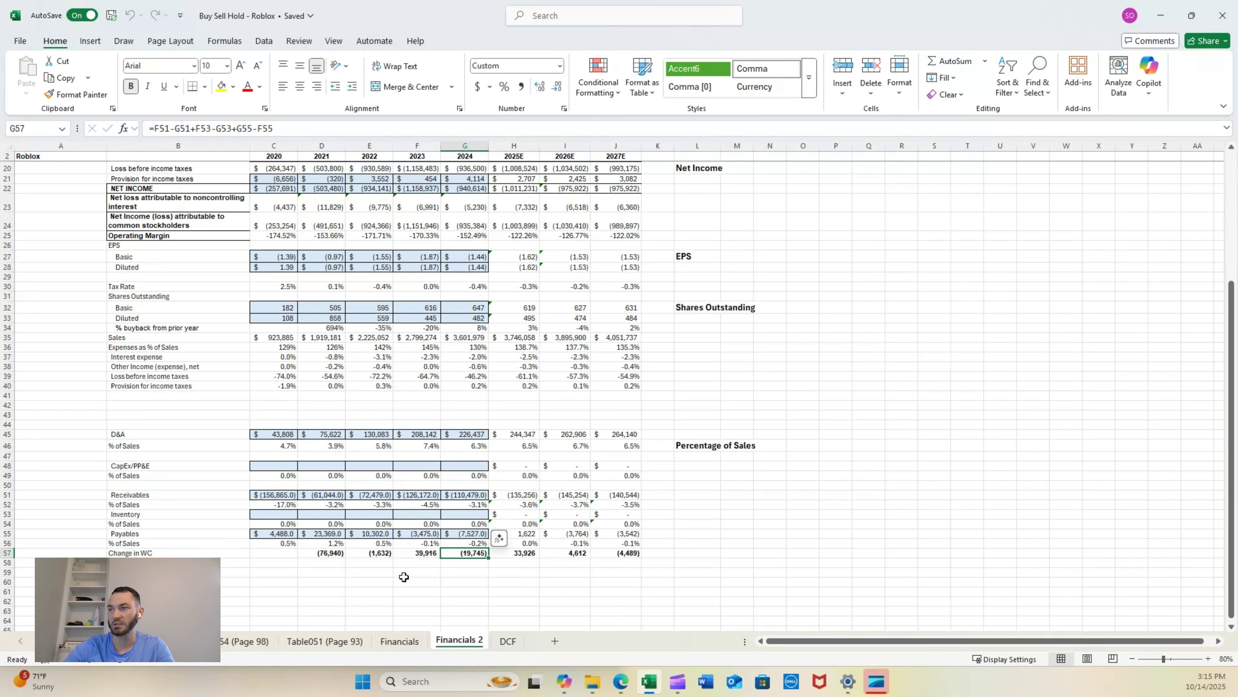
{"action": "left_click", "coordinate": [410, 555]}
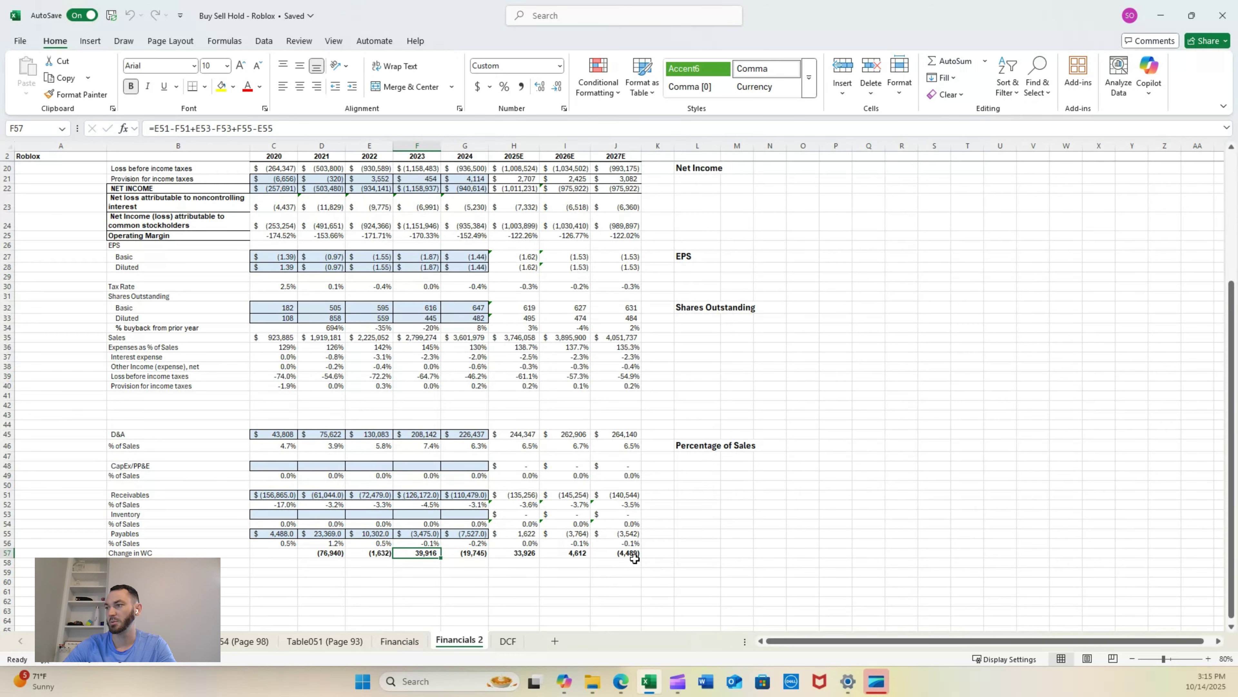
{"action": "left_click", "coordinate": [649, 556]}
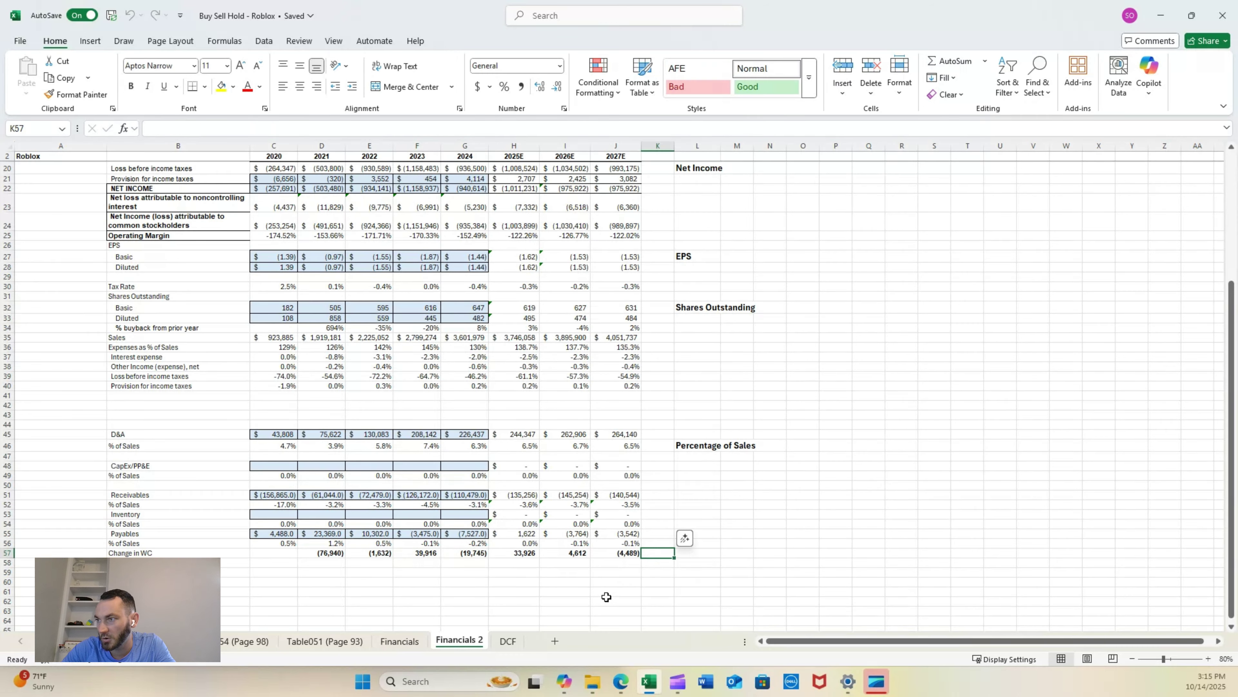
Open the DCF sheet and examine the terminal discount rate and terminal FCF growth assumptions
{"action": "key", "text": "ctrl+Page_Down"}
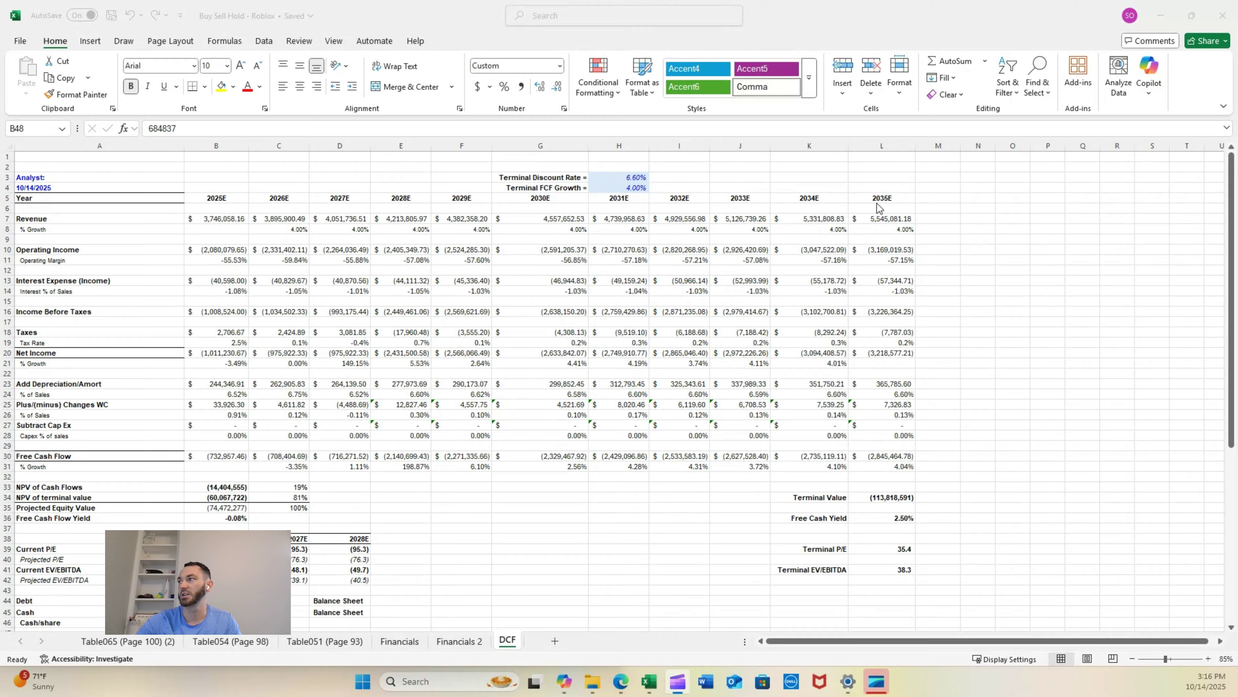
{"action": "left_click", "coordinate": [230, 229]}
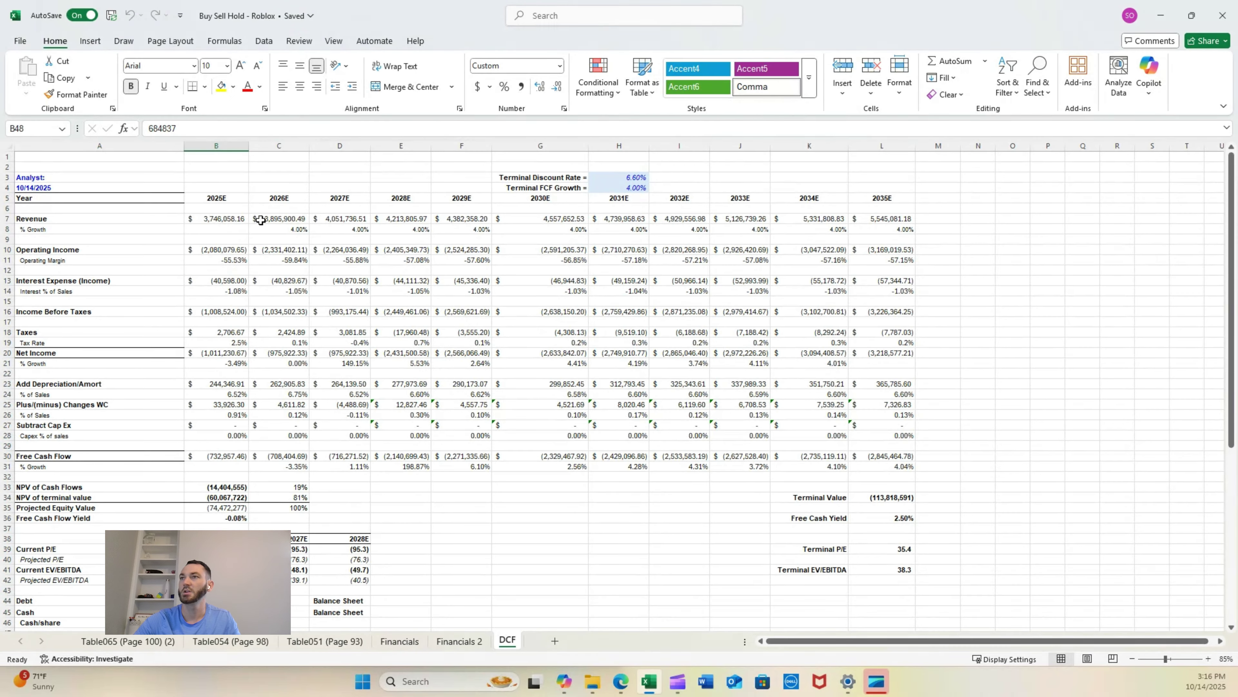
{"action": "left_click", "coordinate": [607, 178]}
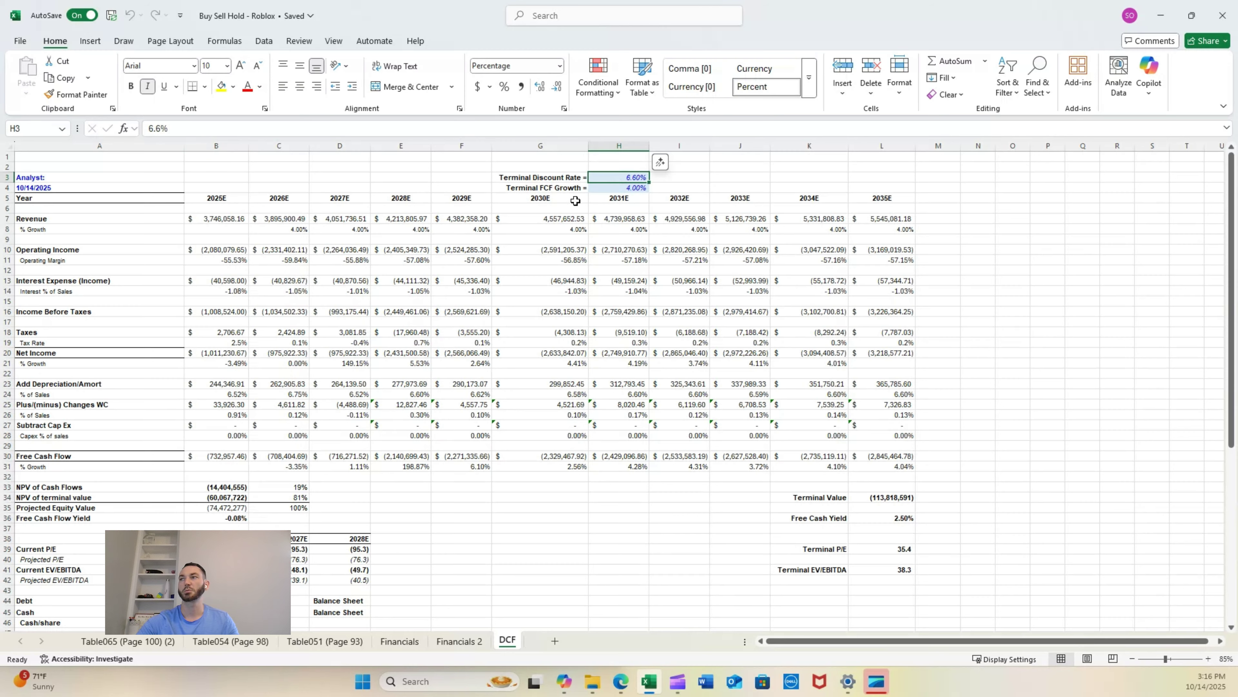
{"action": "left_click_drag", "start_coordinate": [605, 192], "coordinate": [453, 177]}
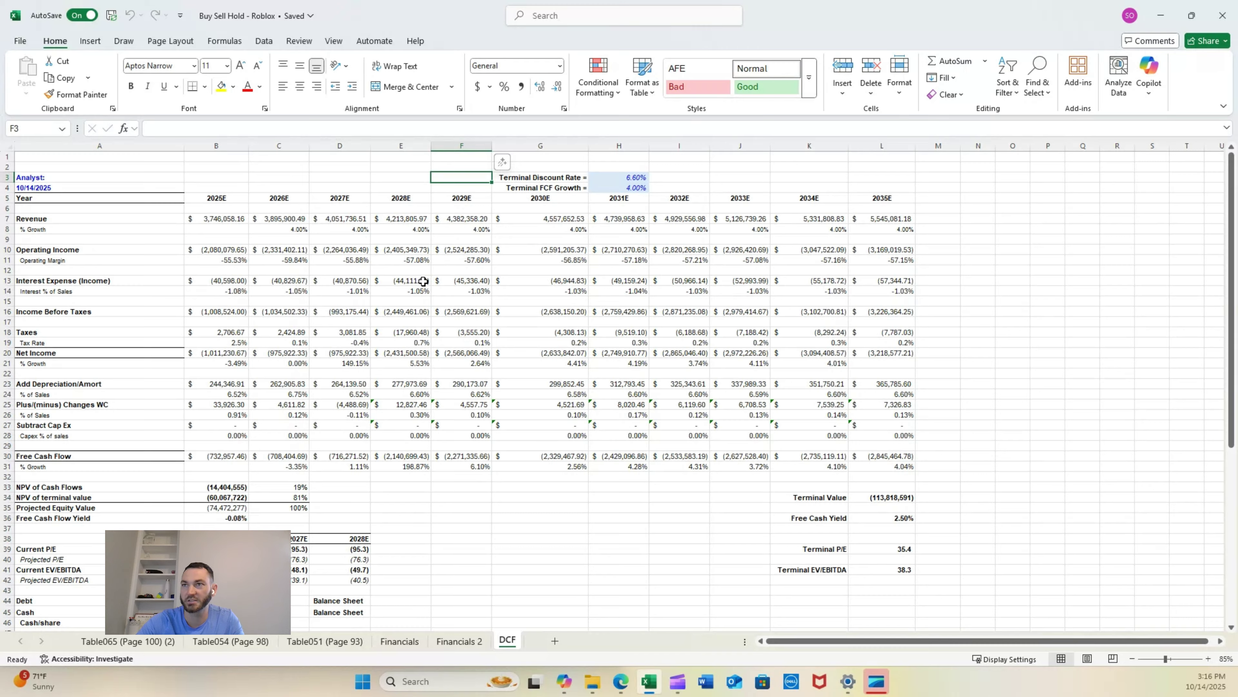
Examine the projected Revenue row from 2025E onward, including the 2027E growth percentage
{"action": "left_click", "coordinate": [228, 223]}
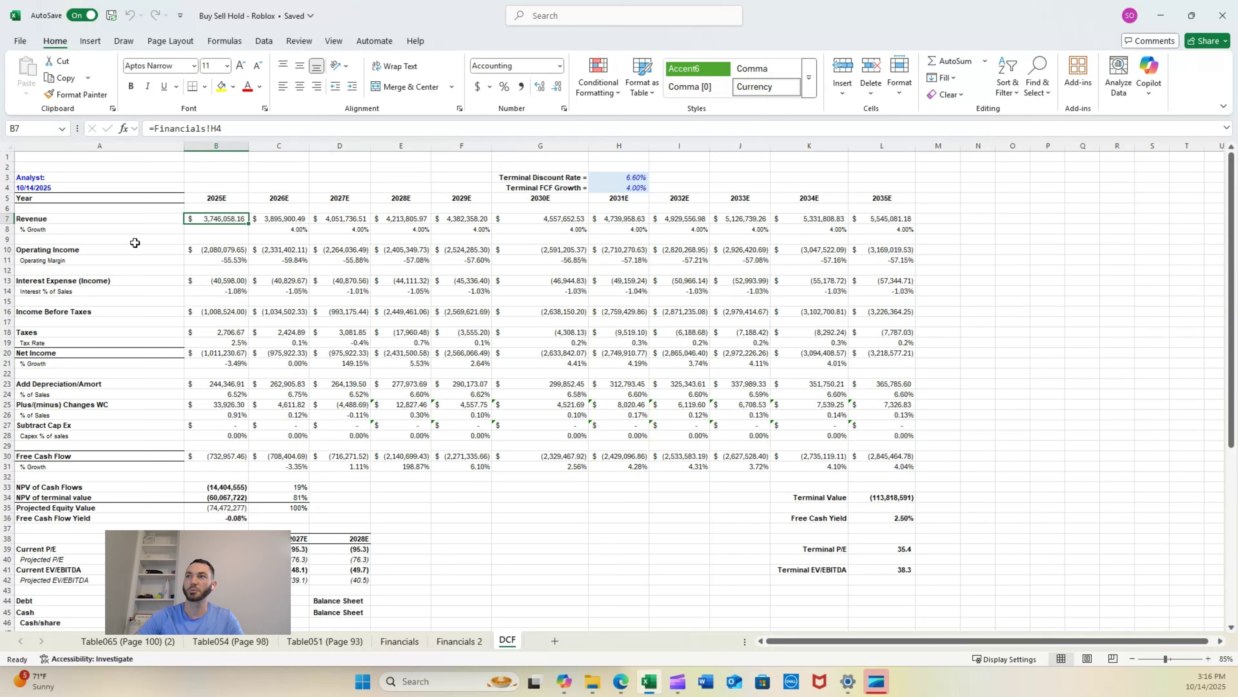
{"action": "key", "text": "Right"}
{"action": "key", "text": "Right"}
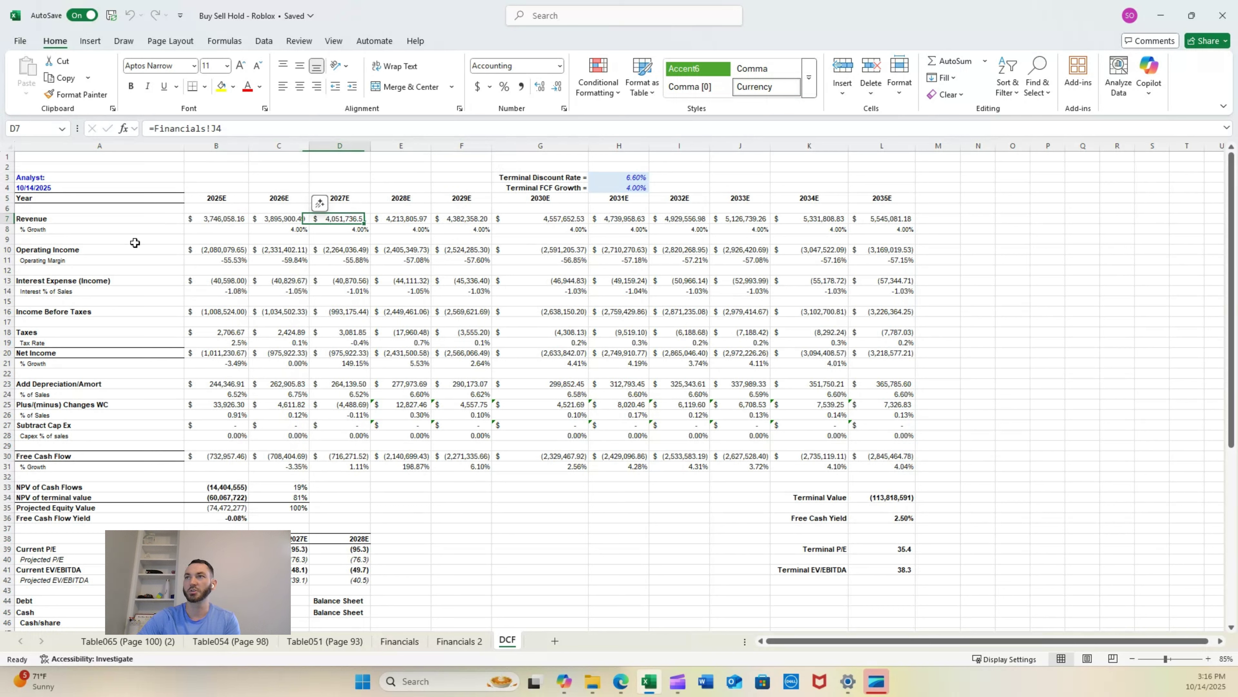
{"action": "key", "text": "Down"}
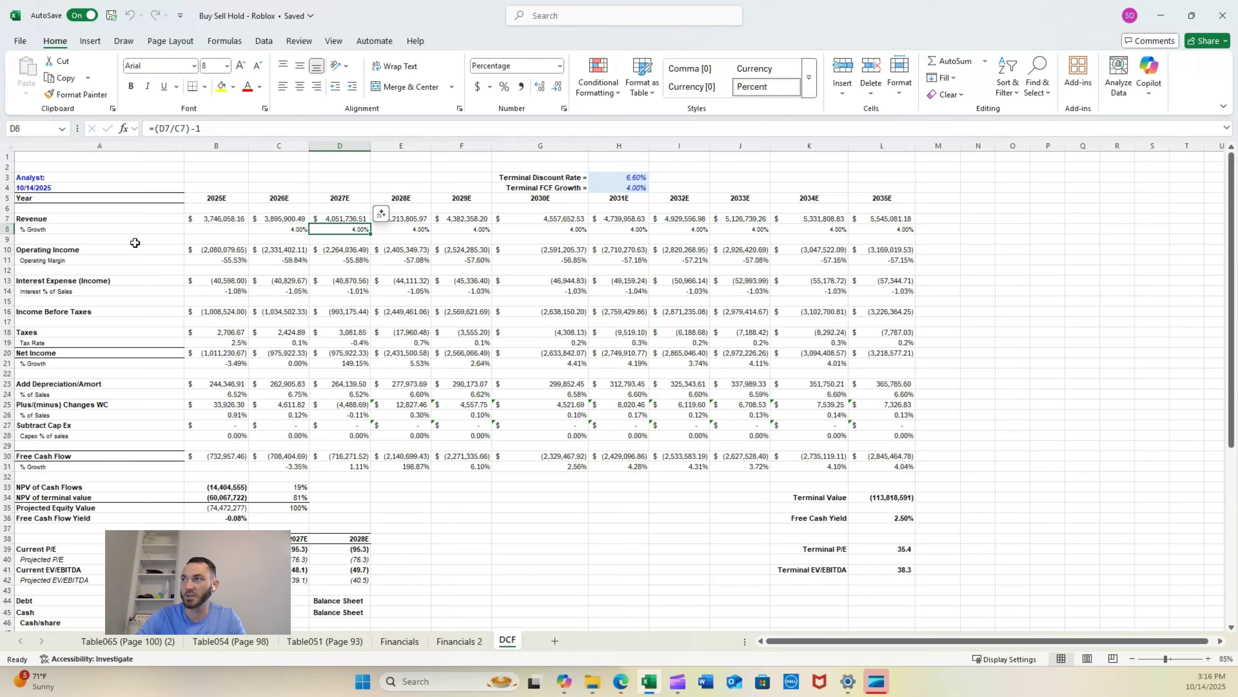
{"action": "key", "text": "Up"}
{"action": "key", "text": "Right"}
{"action": "key", "text": "Right"}
{"action": "key", "text": "Right"}
{"action": "key", "text": "Right"}
{"action": "key", "text": "Right"}
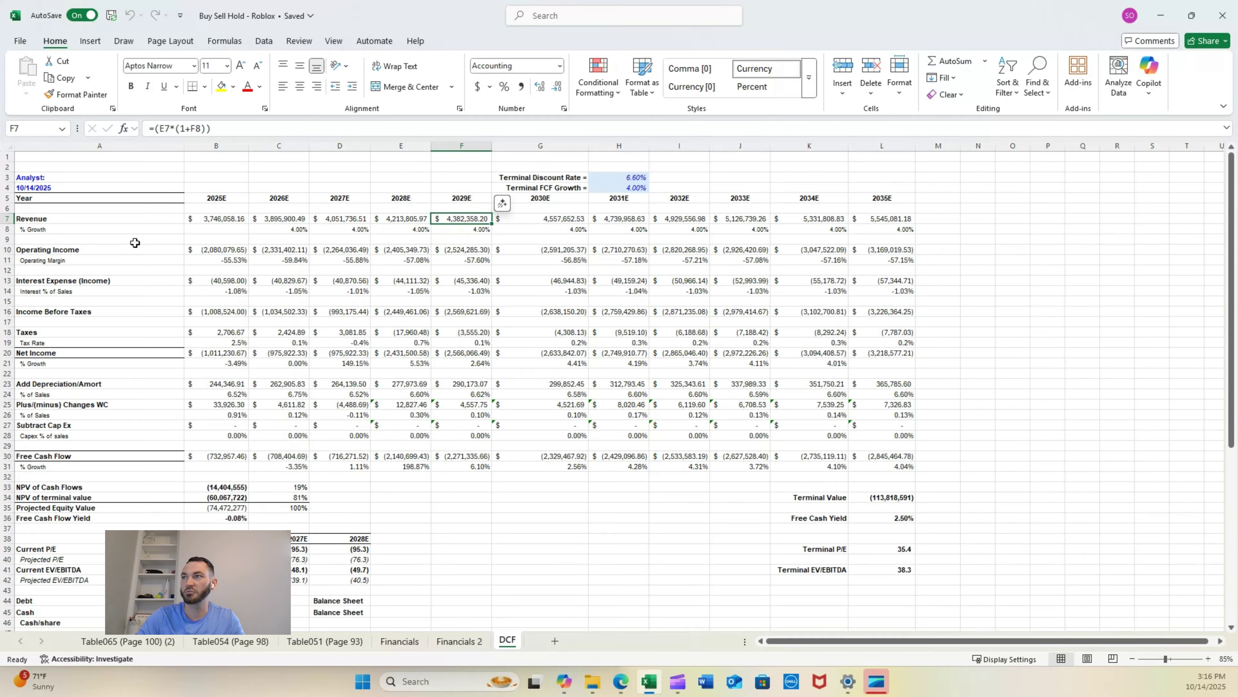
{"action": "key", "text": "Right"}
Examine the 2025E figures for operating income, interest expense and income before taxes in the DCF
{"action": "left_click", "coordinate": [135, 244]}
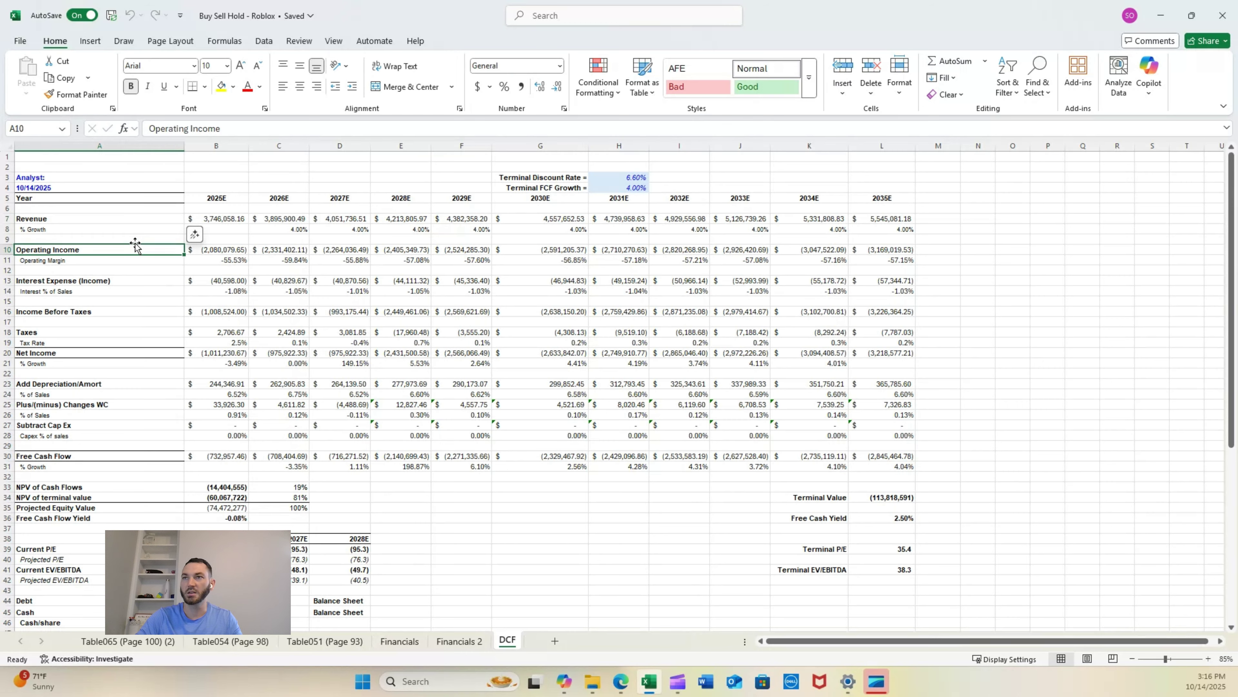
{"action": "key", "text": "Right"}
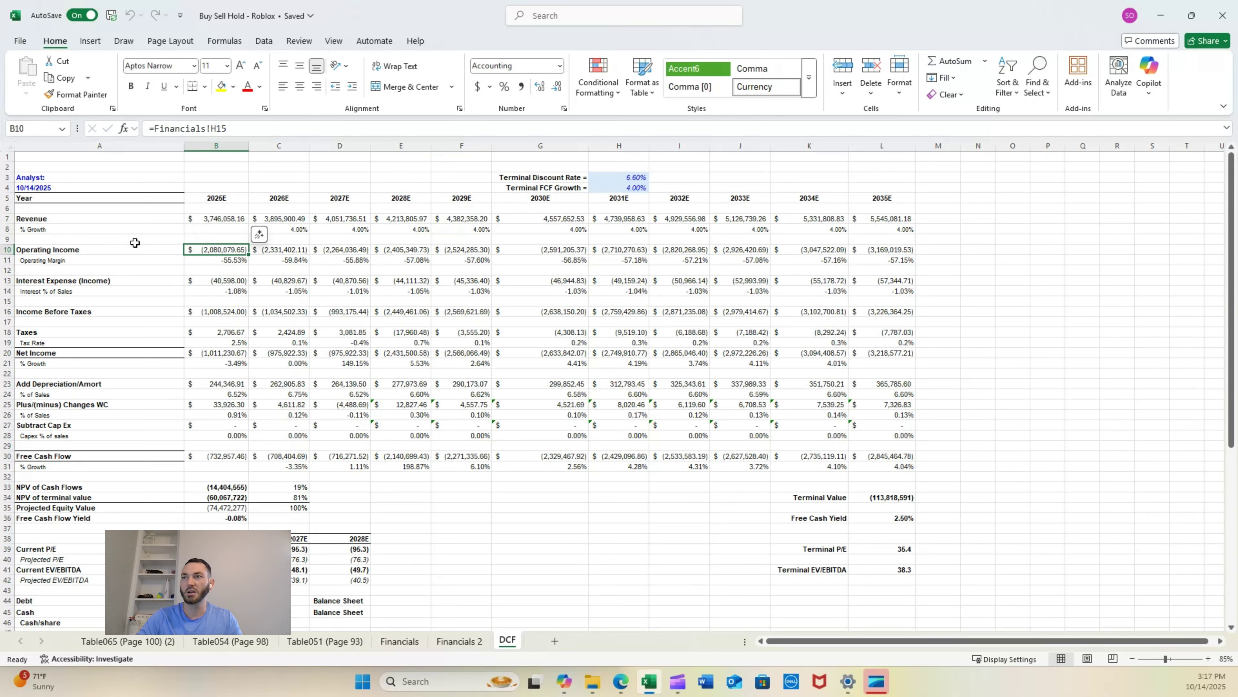
{"action": "key", "text": "Down"}
{"action": "key", "text": "Down"}
{"action": "key", "text": "Down"}
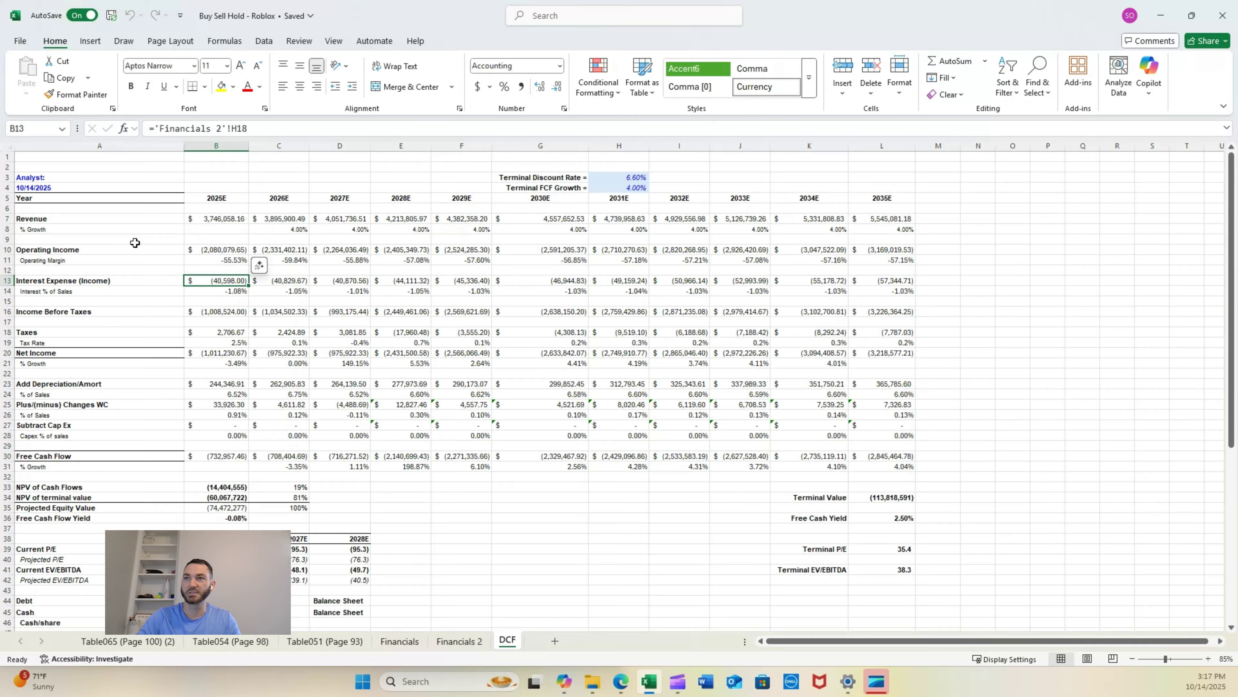
{"action": "key", "text": "Down"}
{"action": "key", "text": "Down"}
{"action": "key", "text": "Down"}
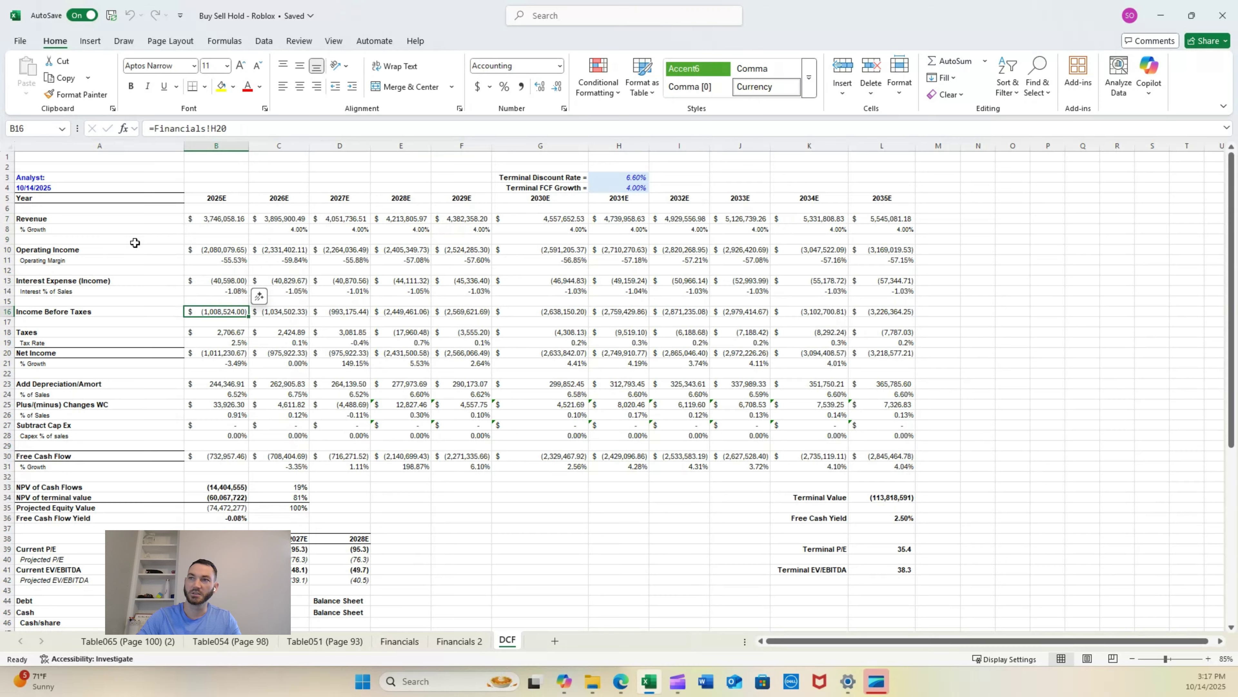
Examine the DCF Net Income row from 2025E through 2028E
{"action": "key", "text": "Down"}
{"action": "key", "text": "Down"}
{"action": "key", "text": "Down"}
{"action": "key", "text": "Down"}
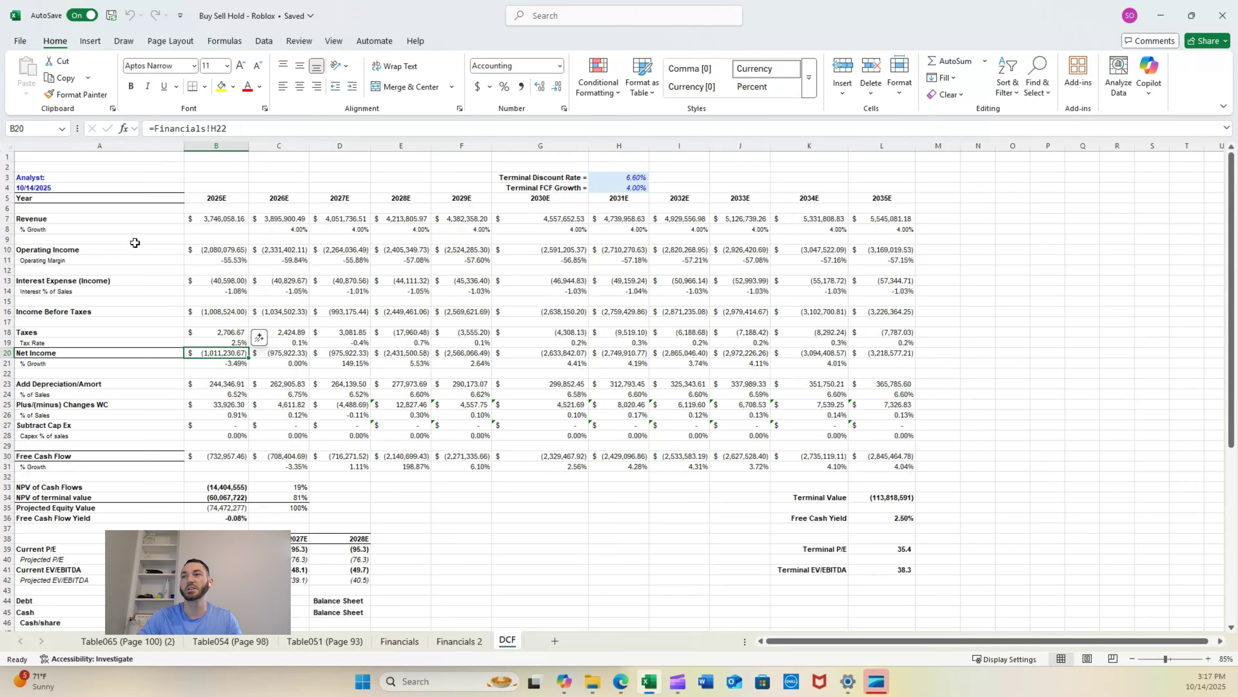
{"action": "key", "text": "Right"}
{"action": "key", "text": "Right"}
{"action": "key", "text": "Right"}
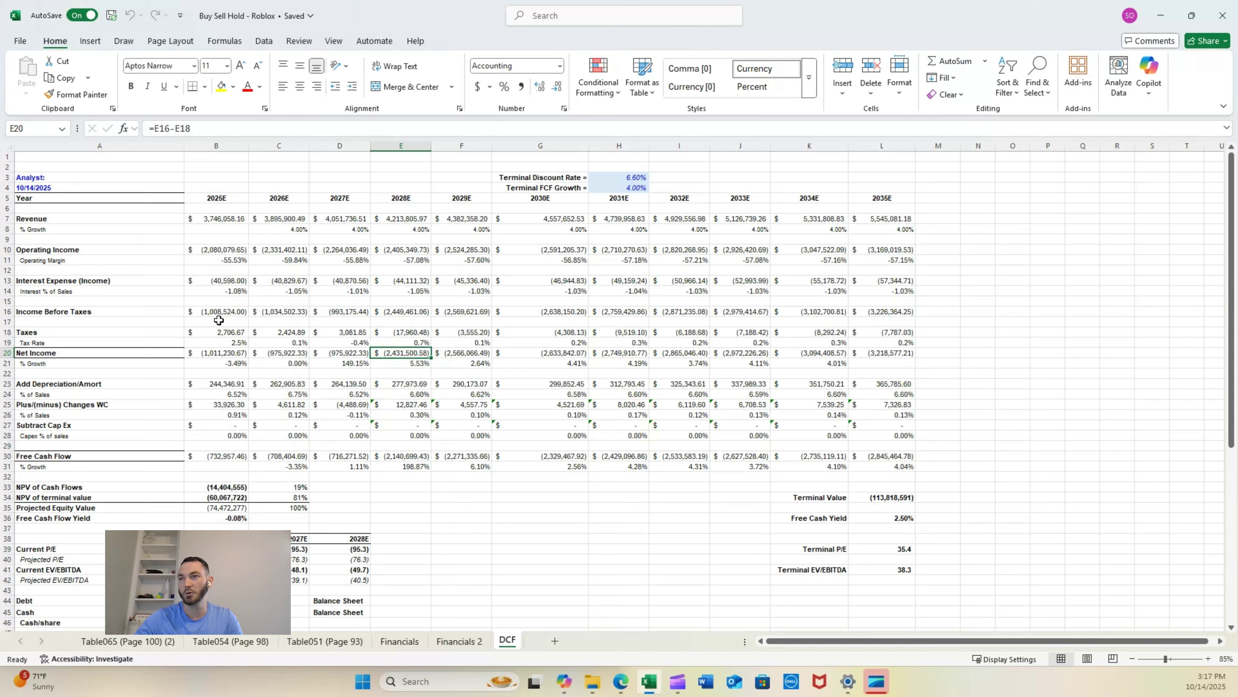
Examine the 2025E depreciation add-back and the DCF Free Cash Flow row from 2025E through 2029E
{"action": "left_click", "coordinate": [204, 384]}
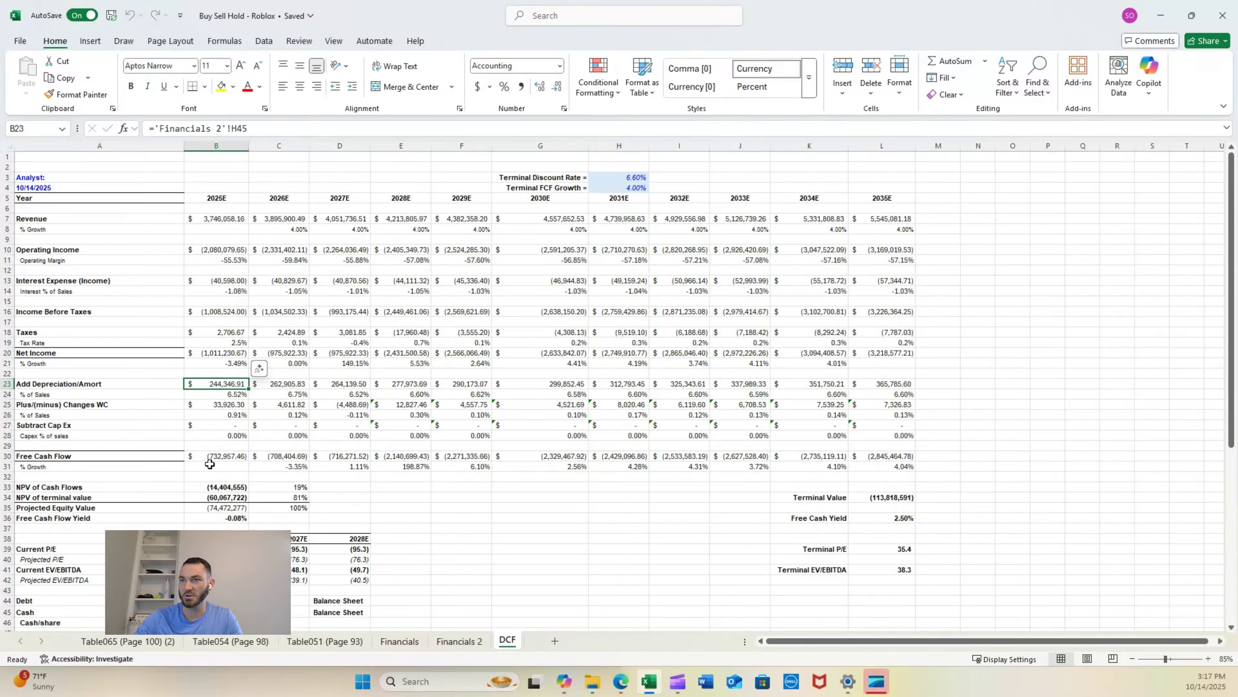
{"action": "left_click", "coordinate": [202, 457]}
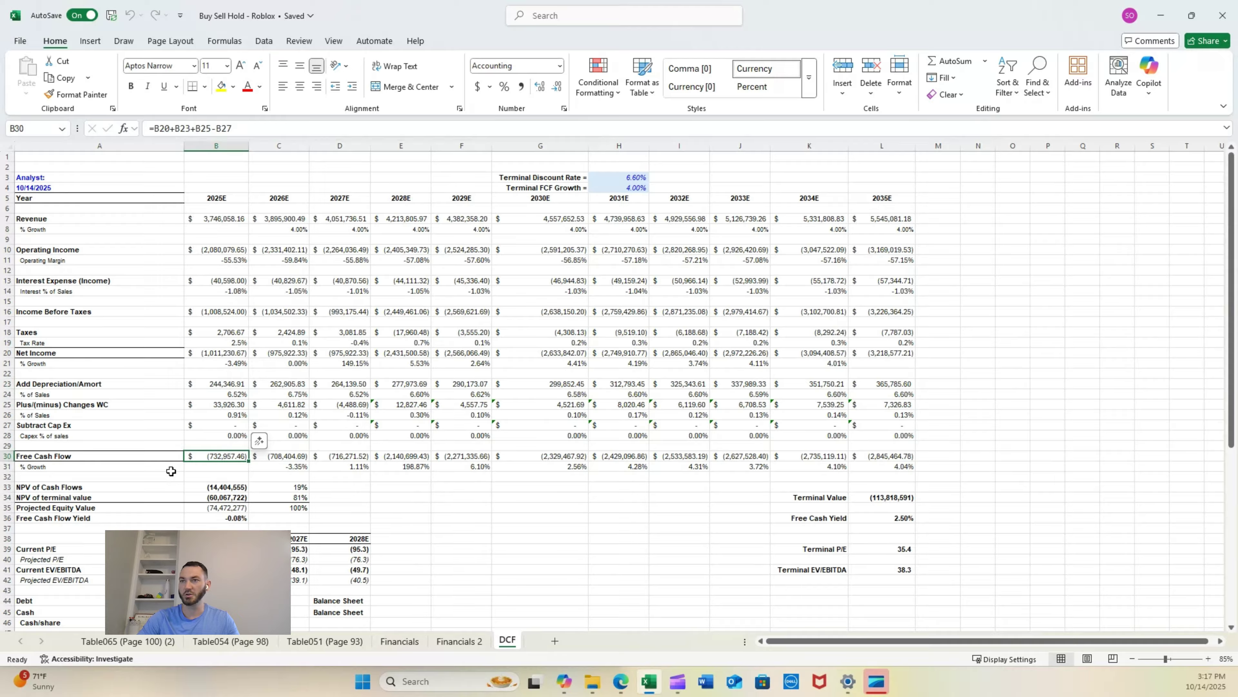
{"action": "key", "text": "Right"}
{"action": "key", "text": "Right"}
{"action": "key", "text": "Right"}
{"action": "key", "text": "Right"}
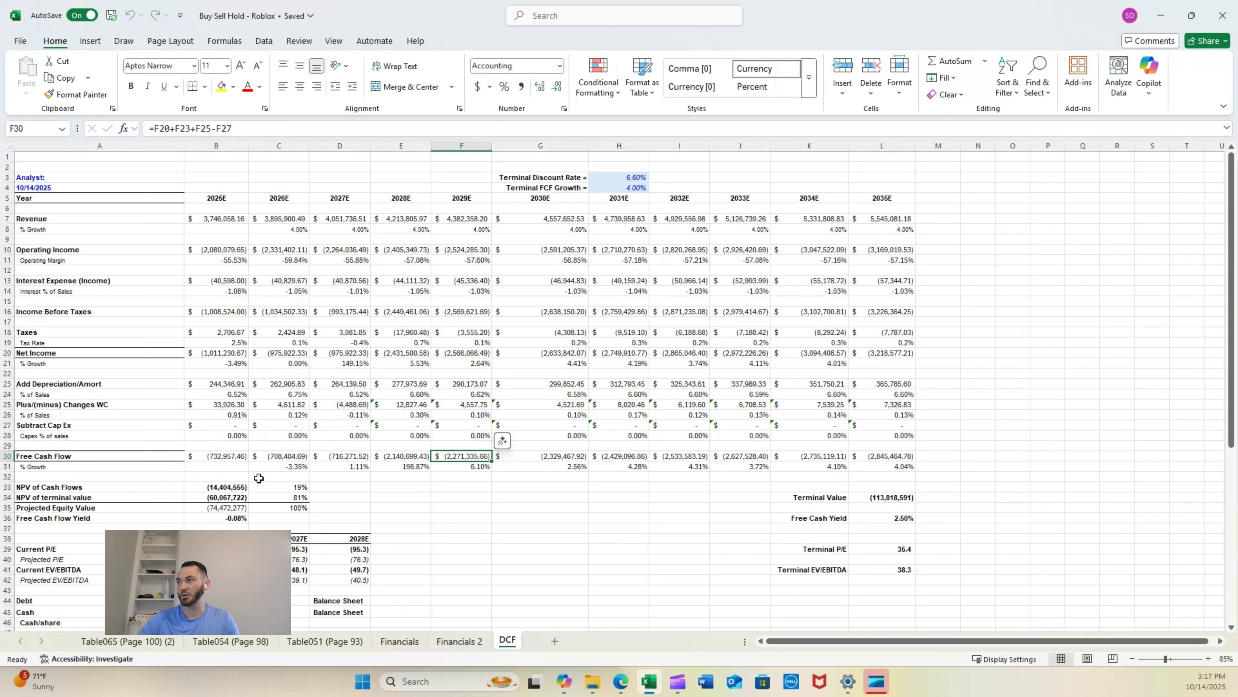
Examine the DCF terminal value formula and the NPV and projected equity value figures
{"action": "left_click", "coordinate": [865, 497]}
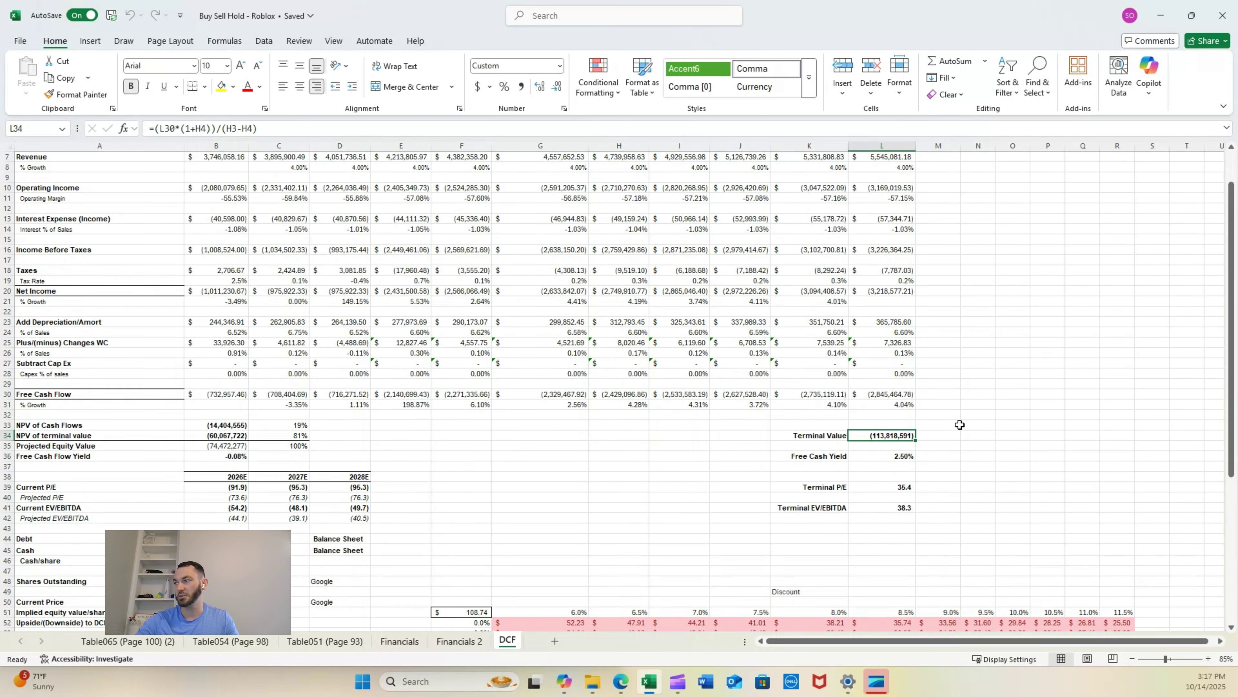
{"action": "scroll", "coordinate": [960, 459], "scroll_direction": "down", "scroll_amount": 2}
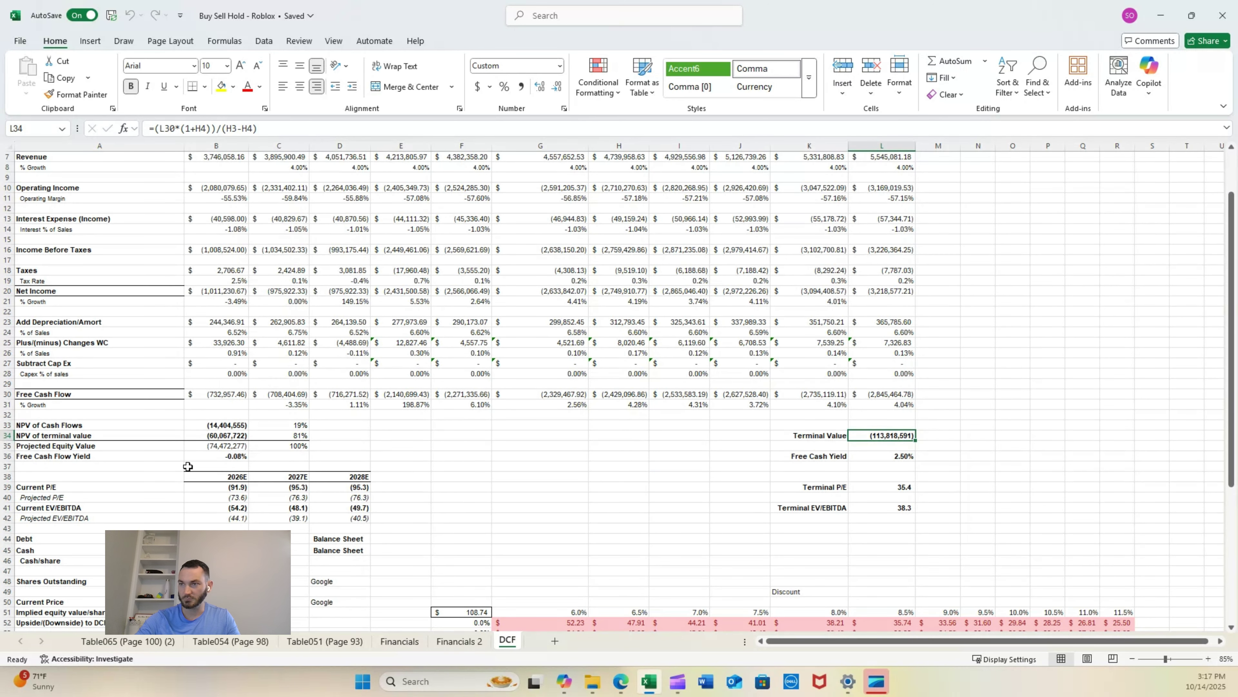
{"action": "left_click", "coordinate": [191, 448]}
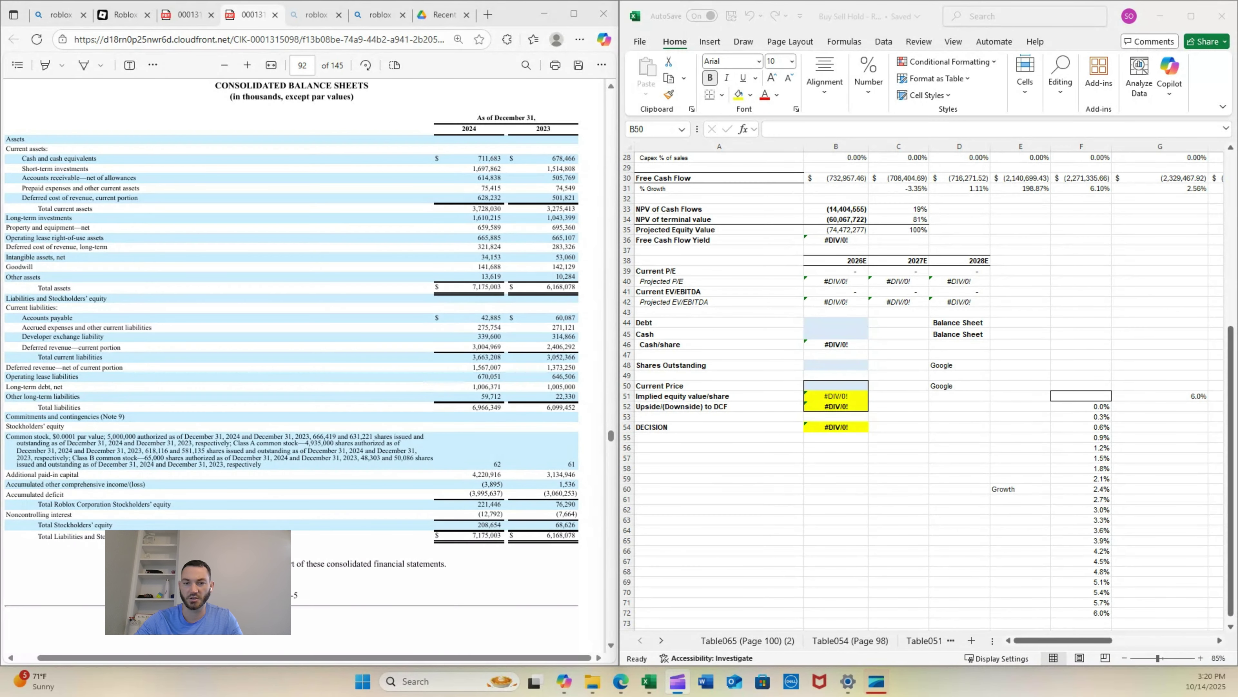
Set Debt in the DCF to 7,175,003, using the 2024 total liabilities and stockholders' equity from the balance sheet
{"action": "left_click", "coordinate": [831, 313]}
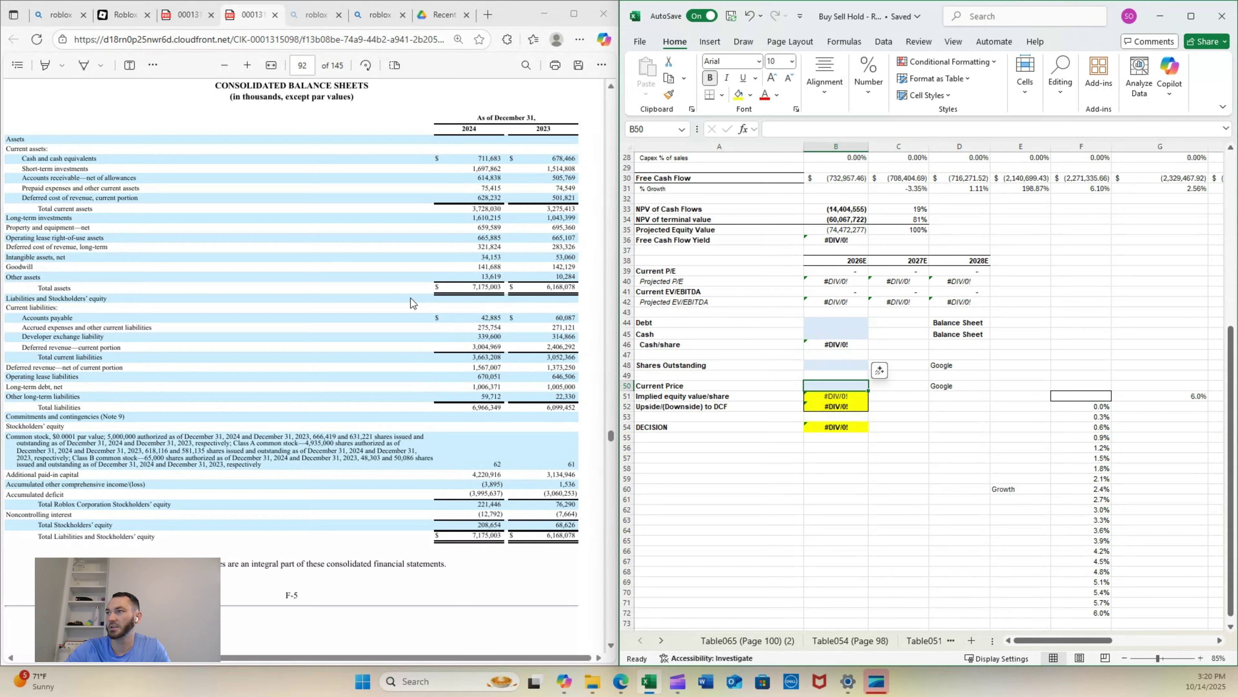
{"action": "key", "text": "Up"}
{"action": "key", "text": "Up"}
{"action": "key", "text": "Up"}
{"action": "key", "text": "Up"}
{"action": "key", "text": "Up"}
{"action": "key", "text": "Up"}
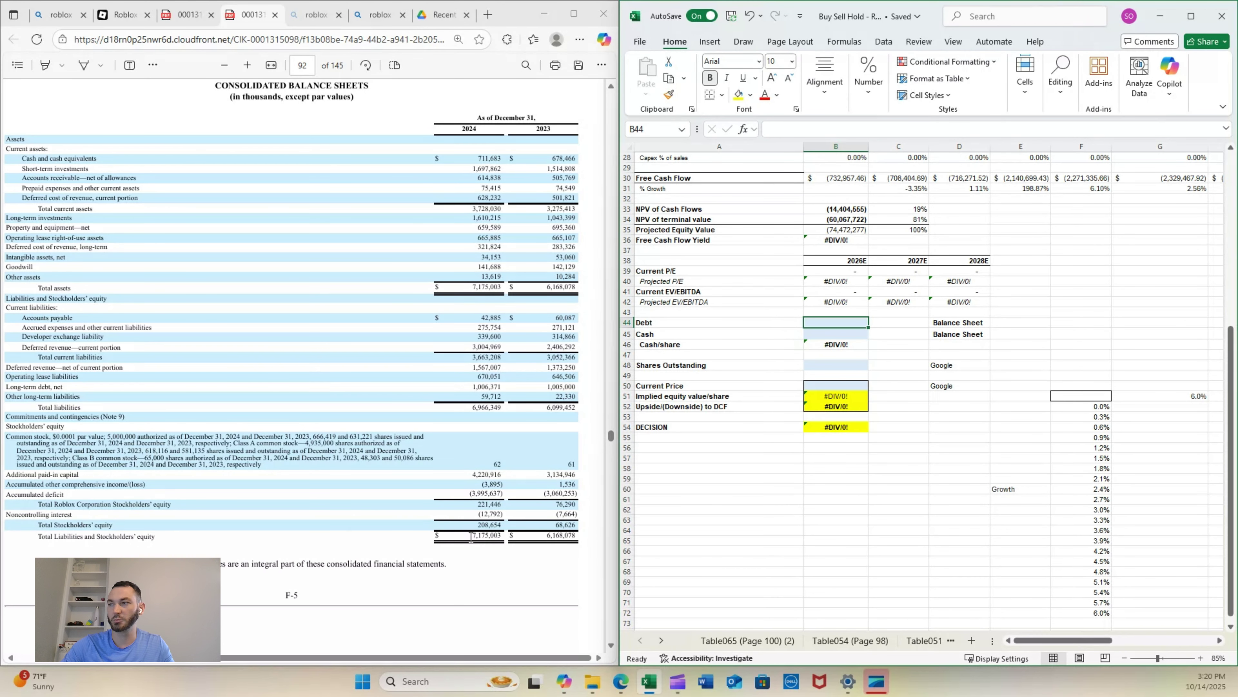
{"action": "left_click_drag", "start_coordinate": [472, 535], "coordinate": [507, 535]}
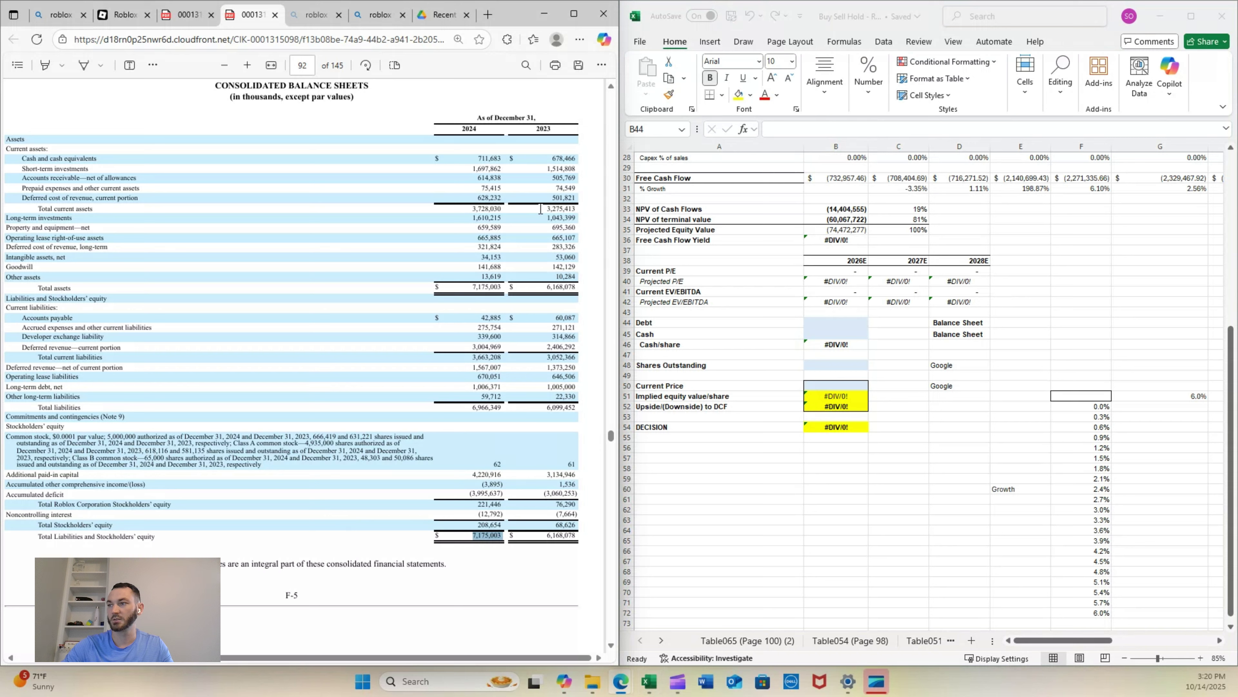
{"action": "left_click", "coordinate": [841, 330]}
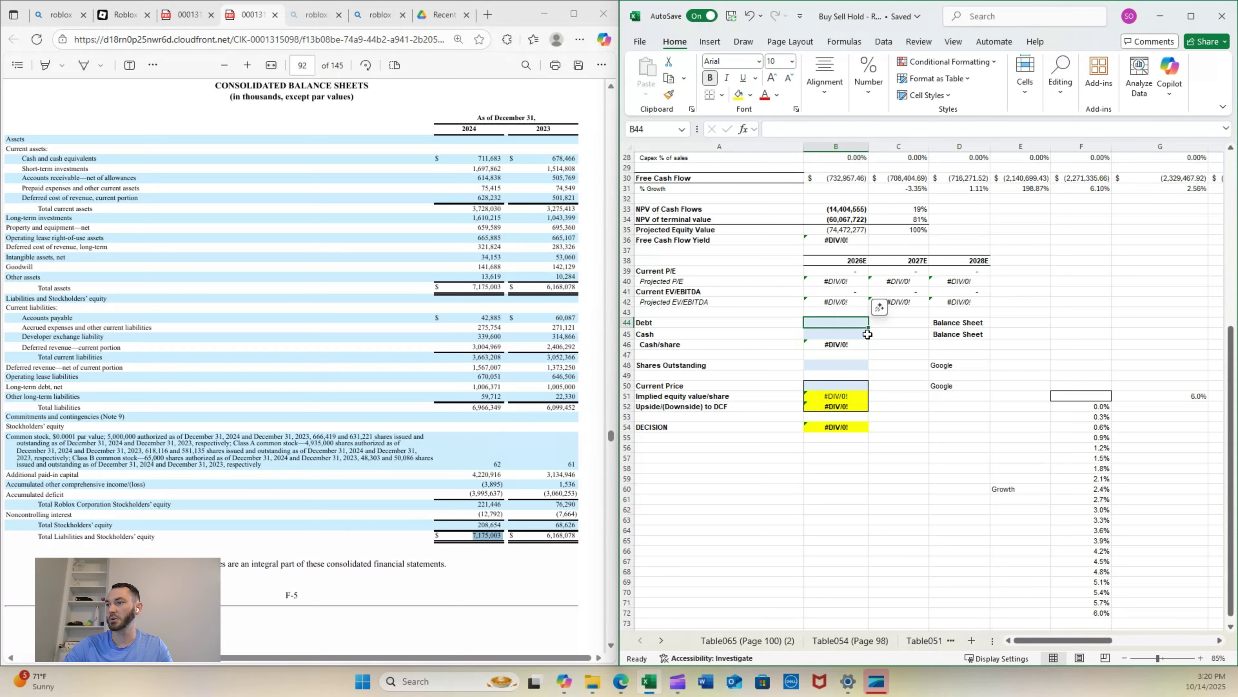
{"action": "type", "text": "77175,003"}
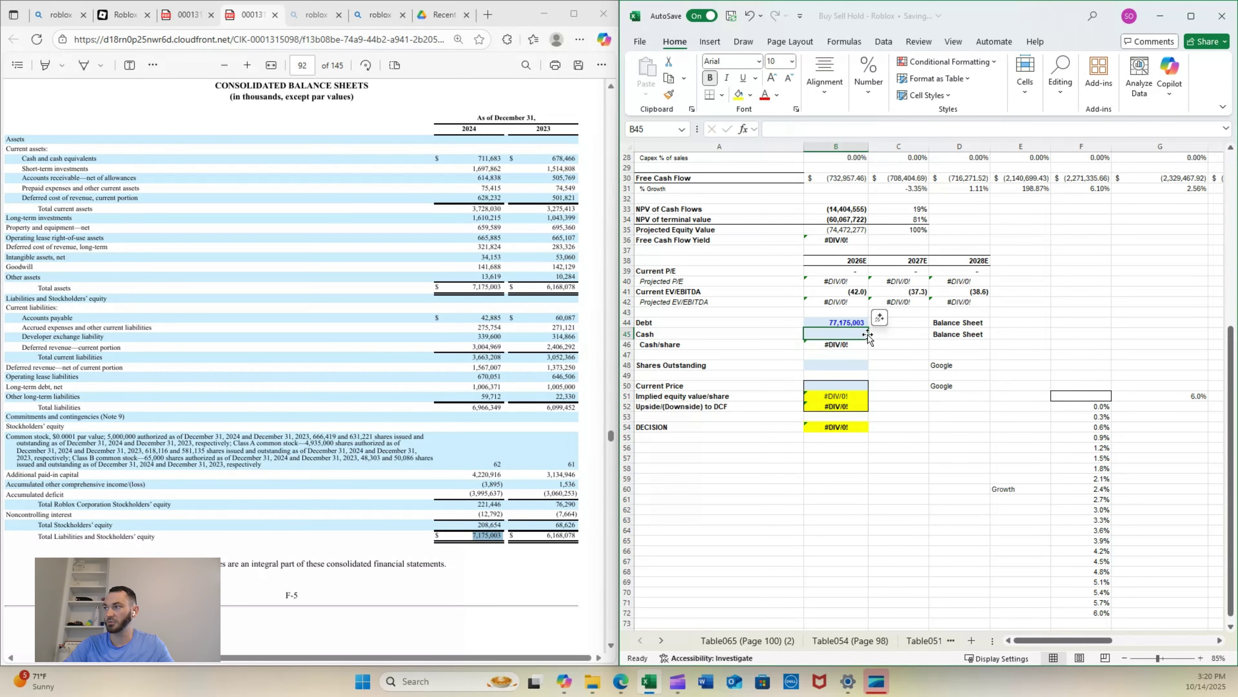
{"action": "key", "text": "ctrl+Return"}
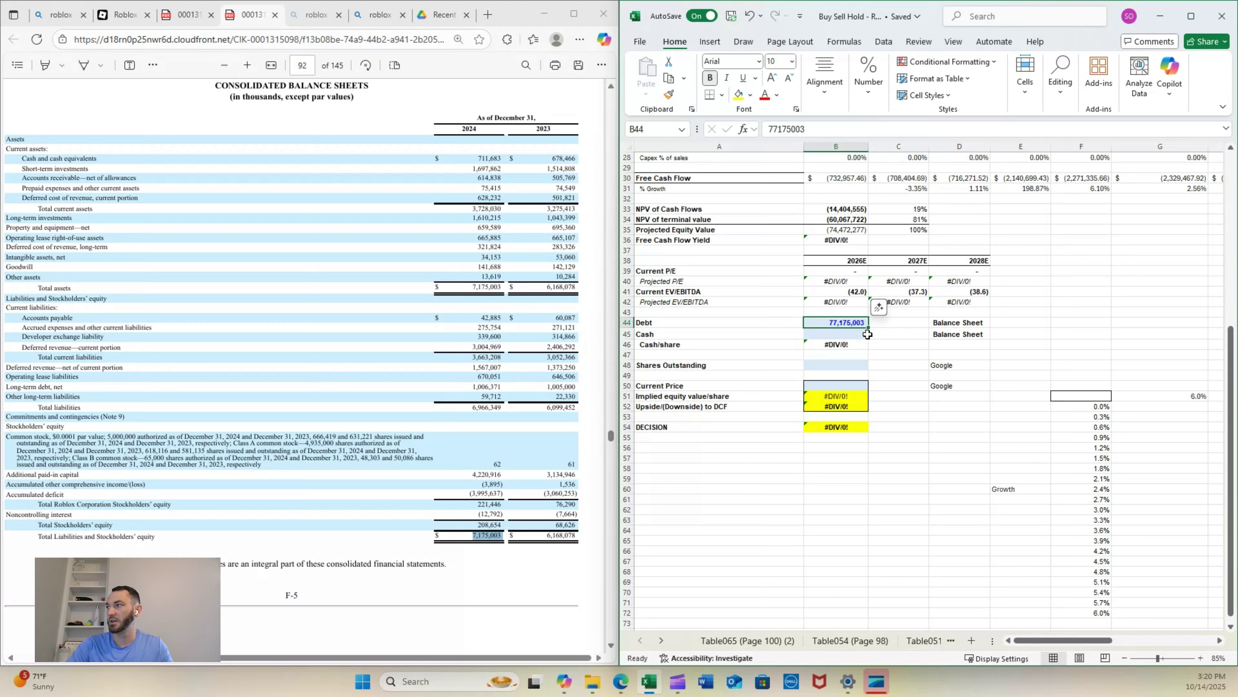
{"action": "key", "text": "F2"}
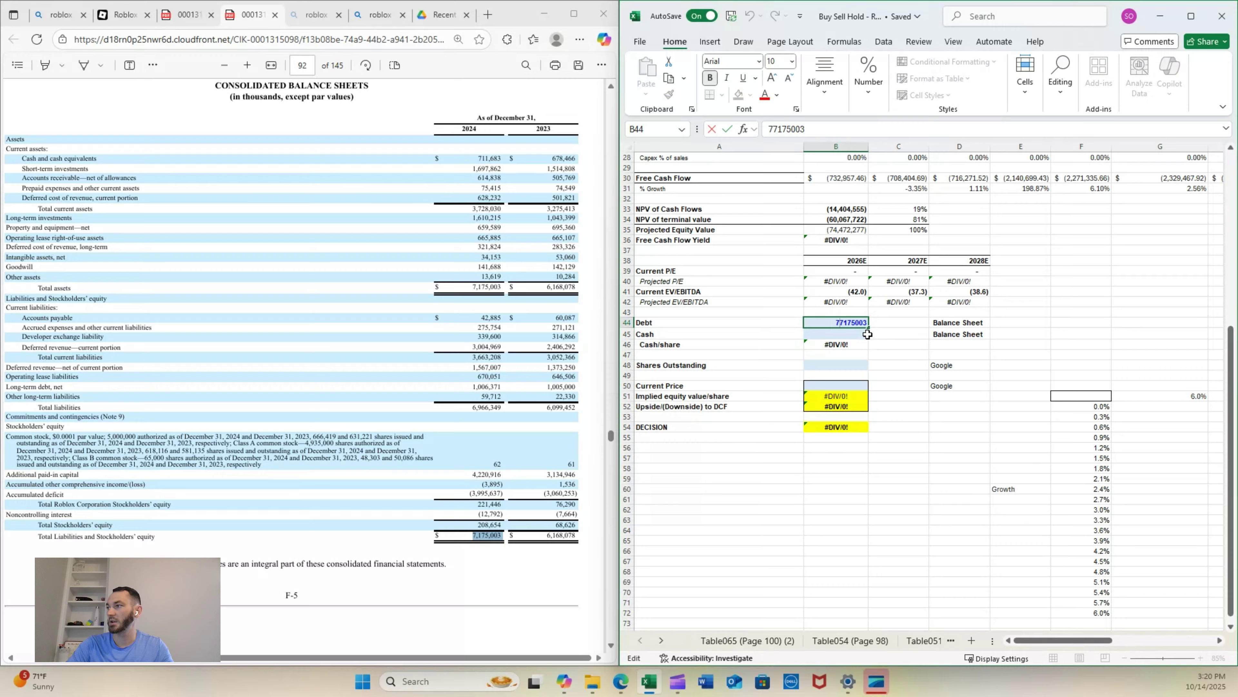
{"action": "key", "text": "BackSpace"}
{"action": "key", "text": "Return"}
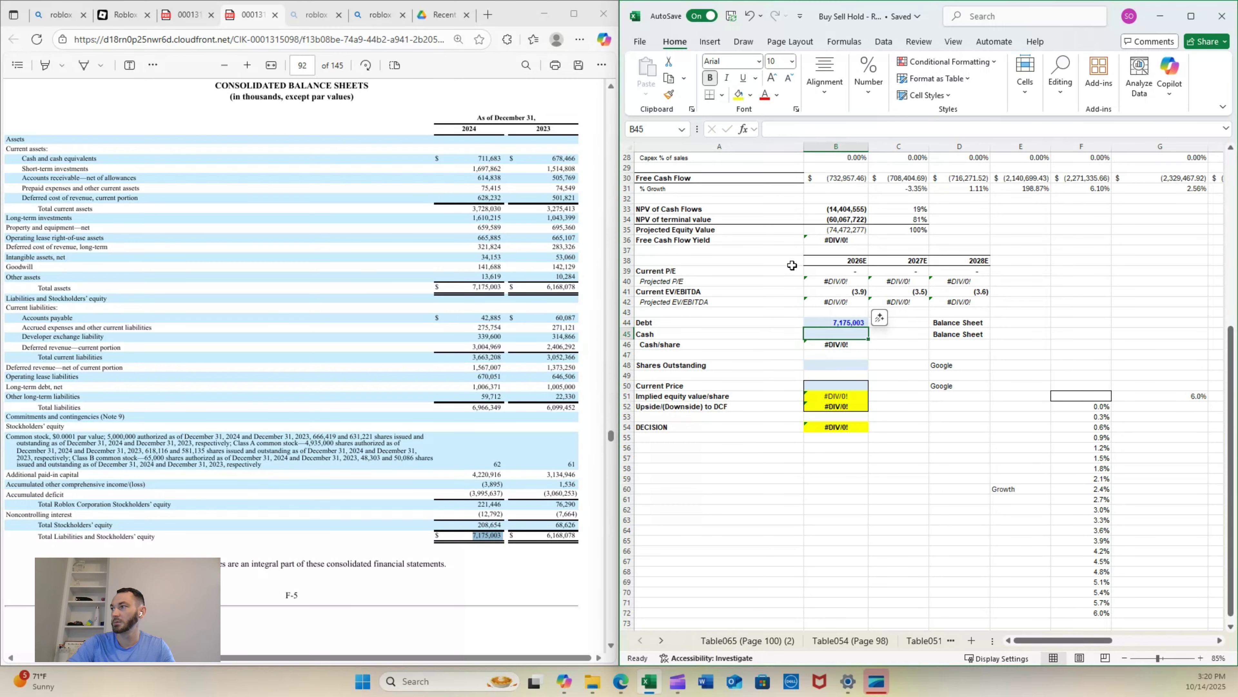
Set Cash in the DCF to 711,683, using the 2024 cash and cash equivalents from the balance sheet
{"action": "left_click_drag", "start_coordinate": [472, 165], "coordinate": [501, 158]}
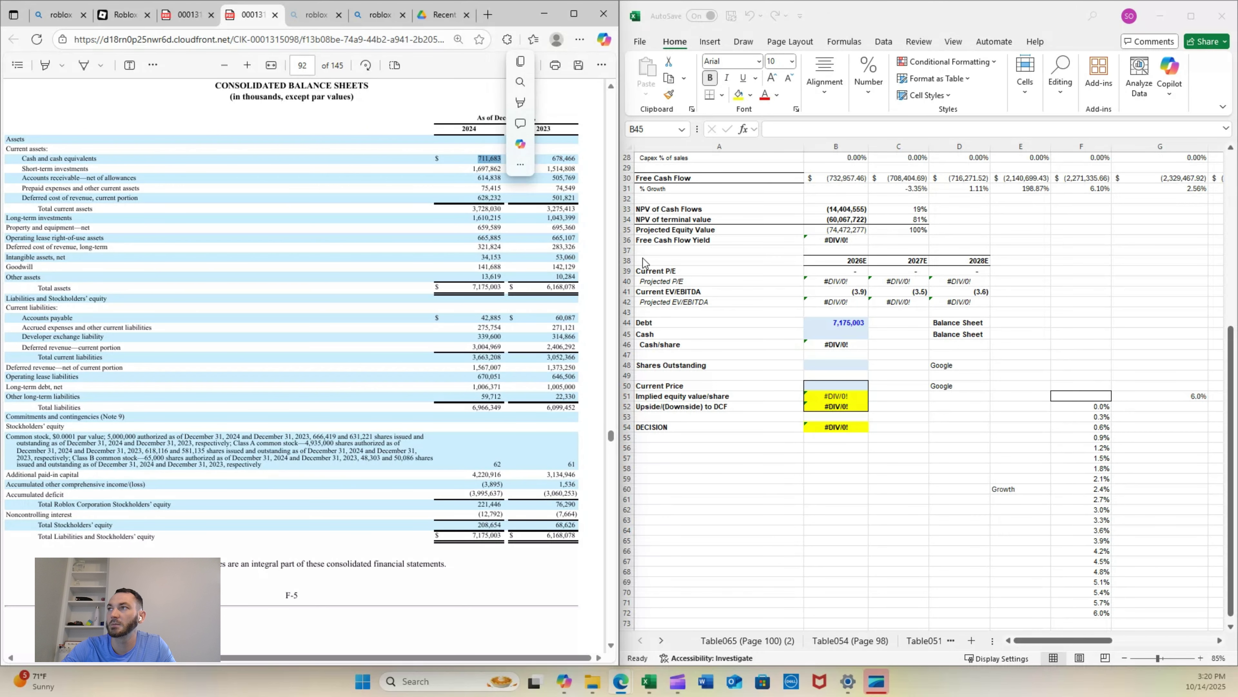
{"action": "left_click", "coordinate": [839, 335]}
{"action": "type", "text": "71"}
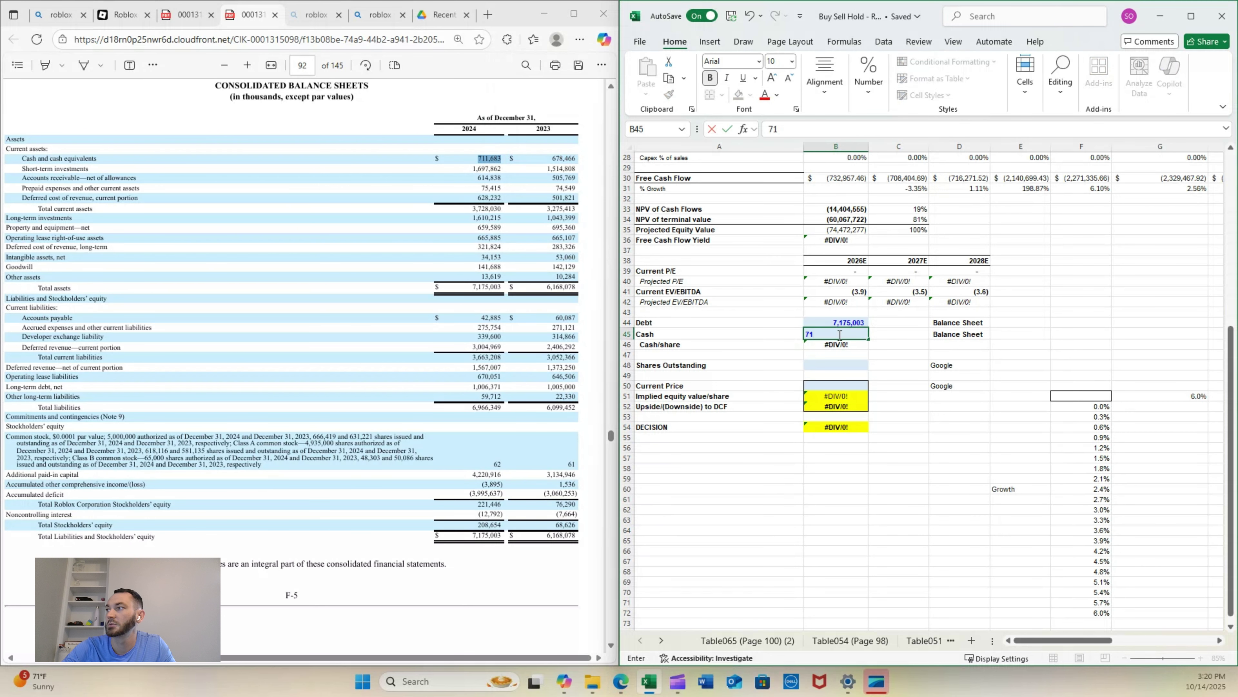
{"action": "type", "text": "1"}
{"action": "key", "text": "Return"}
{"action": "key", "text": "Return"}
{"action": "key", "text": "Return"}
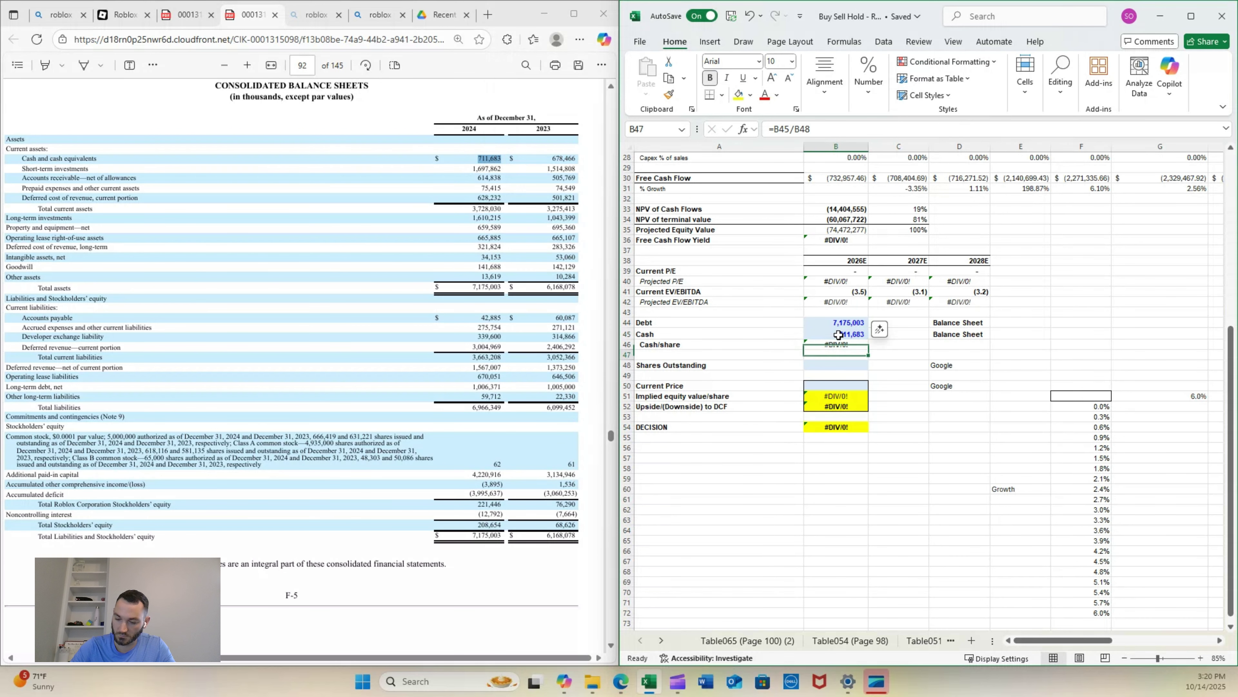
Look up Roblox's shares outstanding in the open web search results and enter 684,837 as Shares Outstanding in the DCF
{"action": "left_click", "coordinate": [347, 193]}
{"action": "key", "text": "ctrl+Tab"}
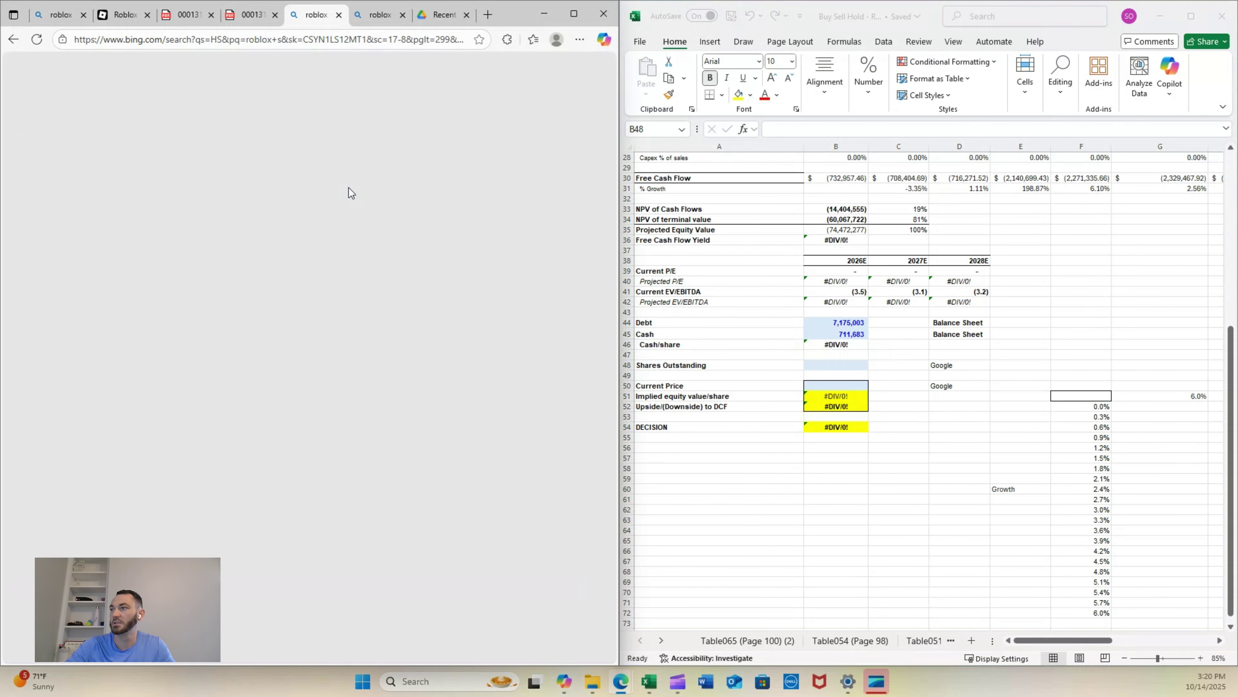
{"action": "key", "text": "ctrl+Tab"}
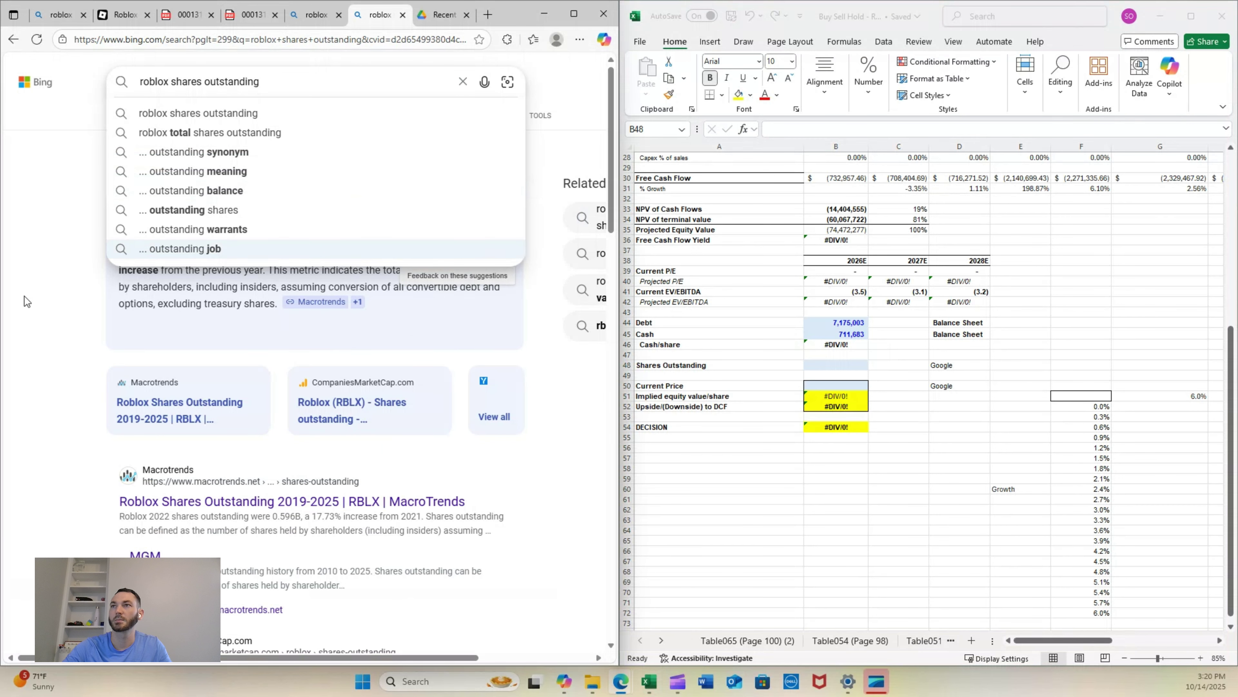
{"action": "left_click", "coordinate": [29, 299]}
{"action": "left_click", "coordinate": [835, 366]}
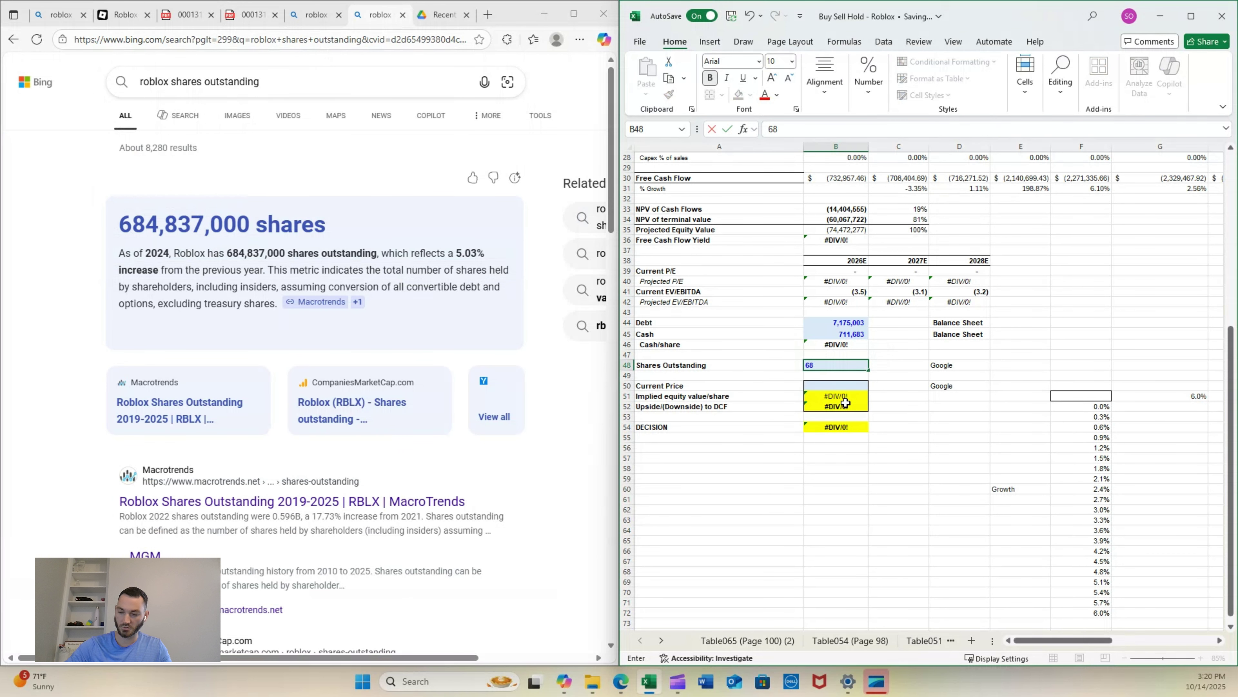
{"action": "type", "text": "684837"}
{"action": "key", "text": "Return"}
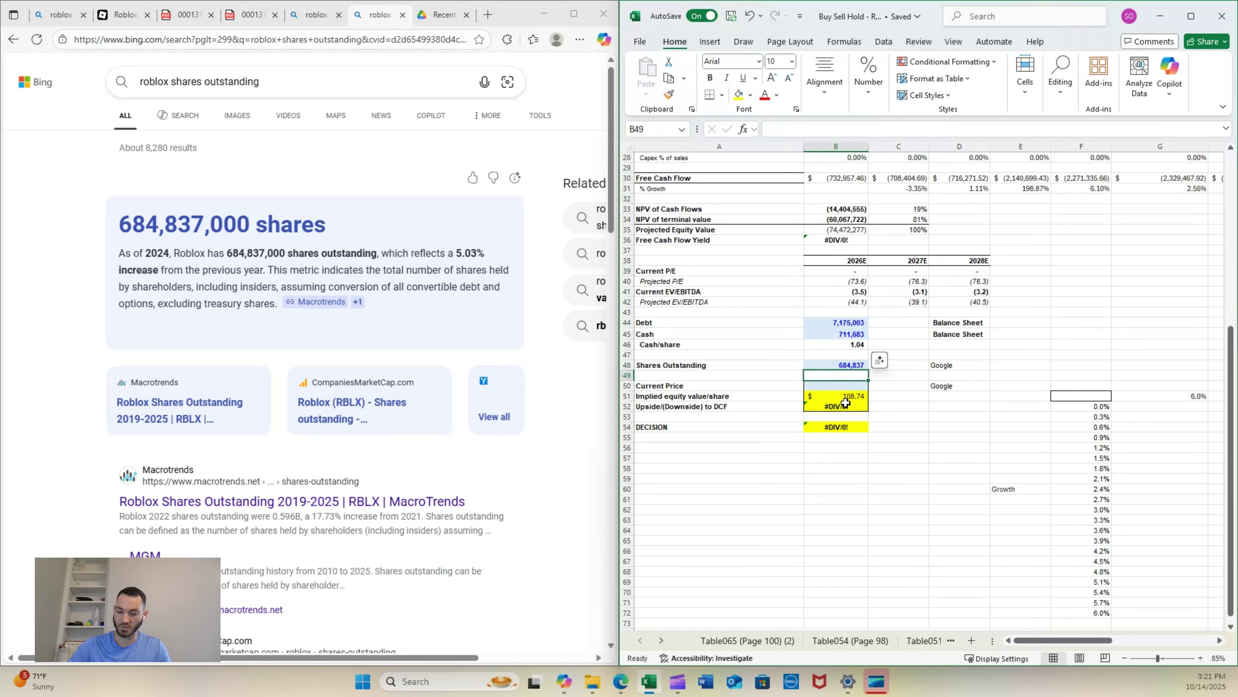
Look up Roblox's stock price in the open web search results and enter 135.76 as Current Price in the DCF
{"action": "key", "text": "Down"}
{"action": "key", "text": "alt+Tab"}
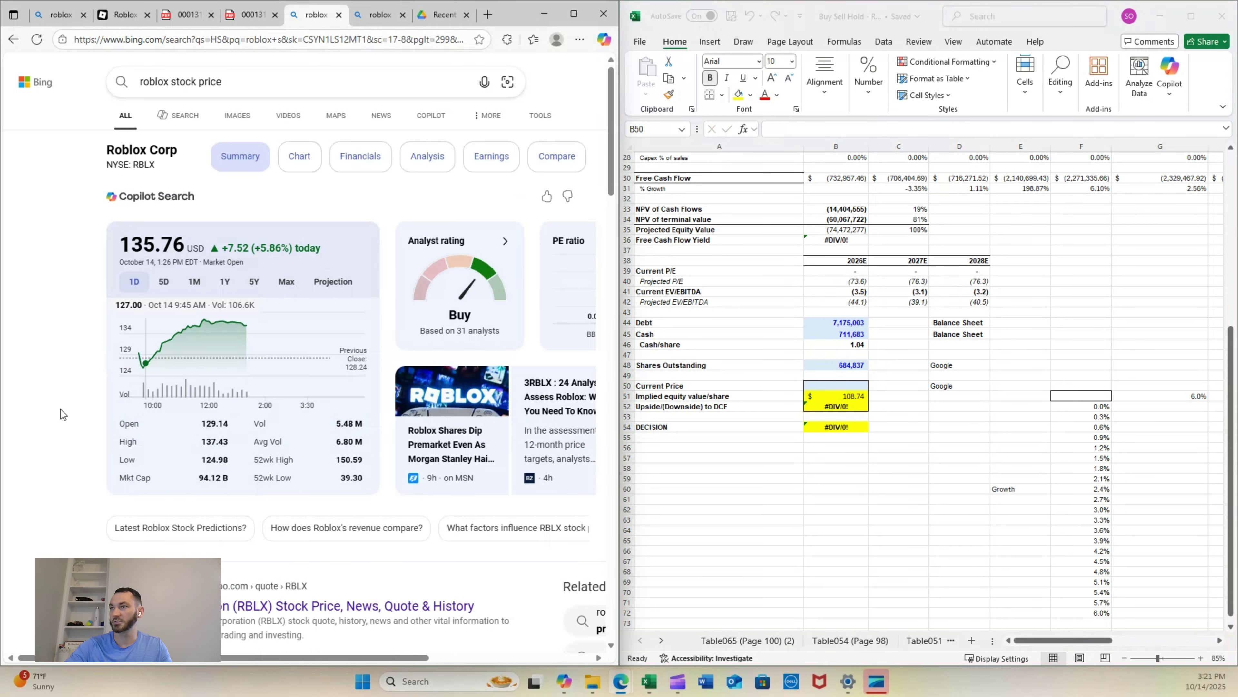
{"action": "left_click", "coordinate": [837, 388]}
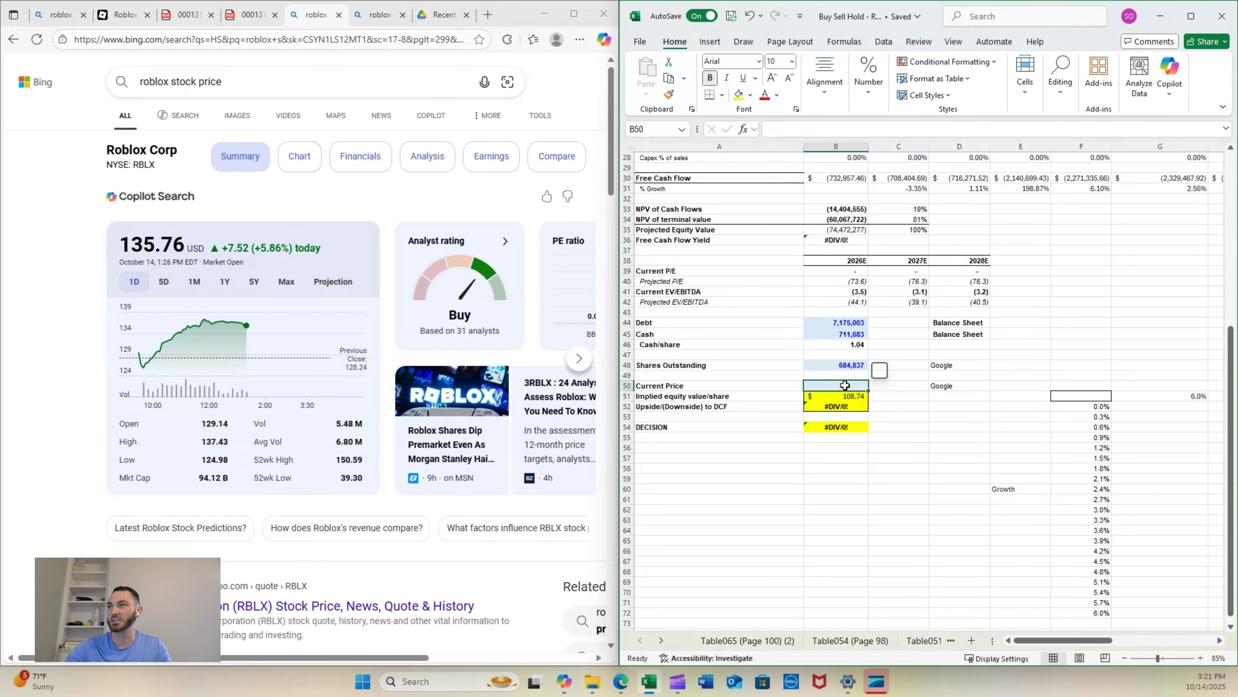
{"action": "type", "text": "135"}
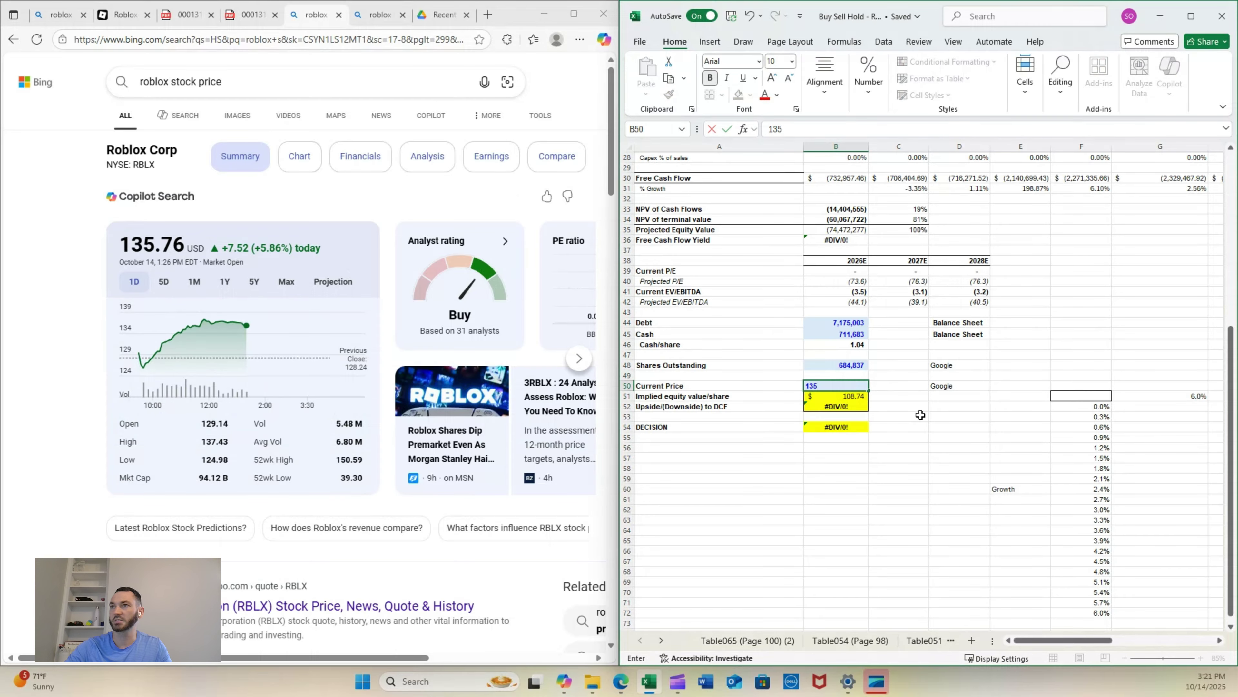
{"action": "type", "text": ".76"}
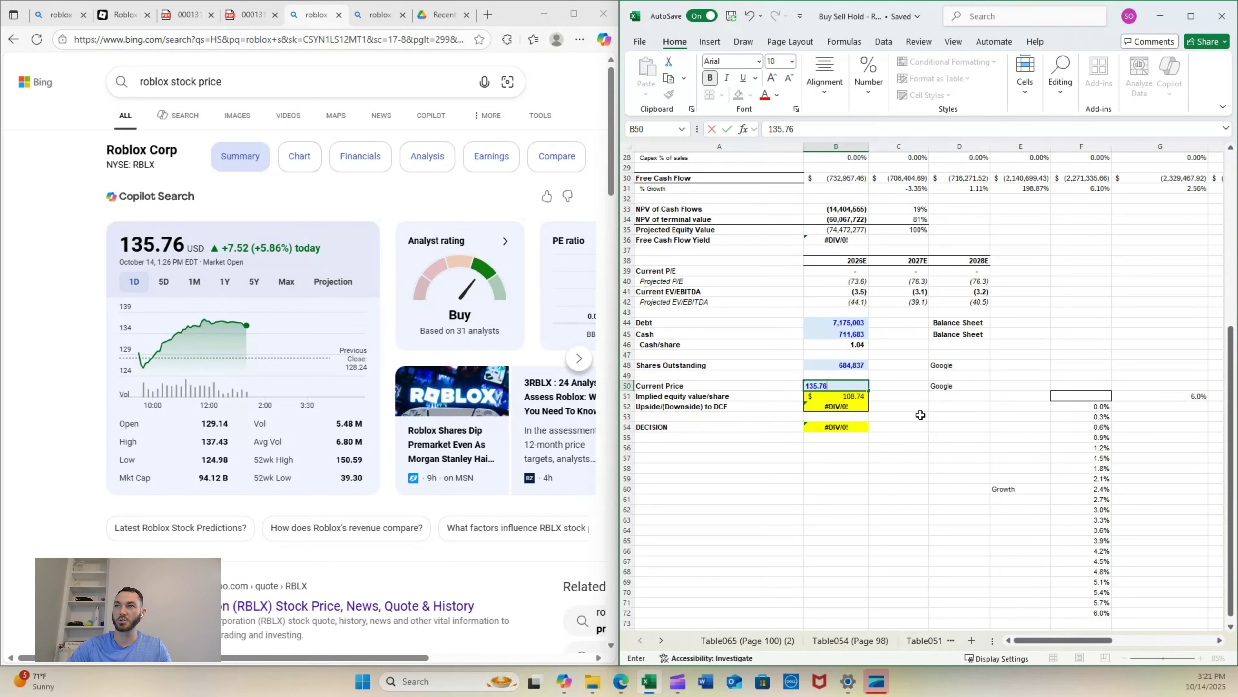
{"action": "key", "text": "Return"}
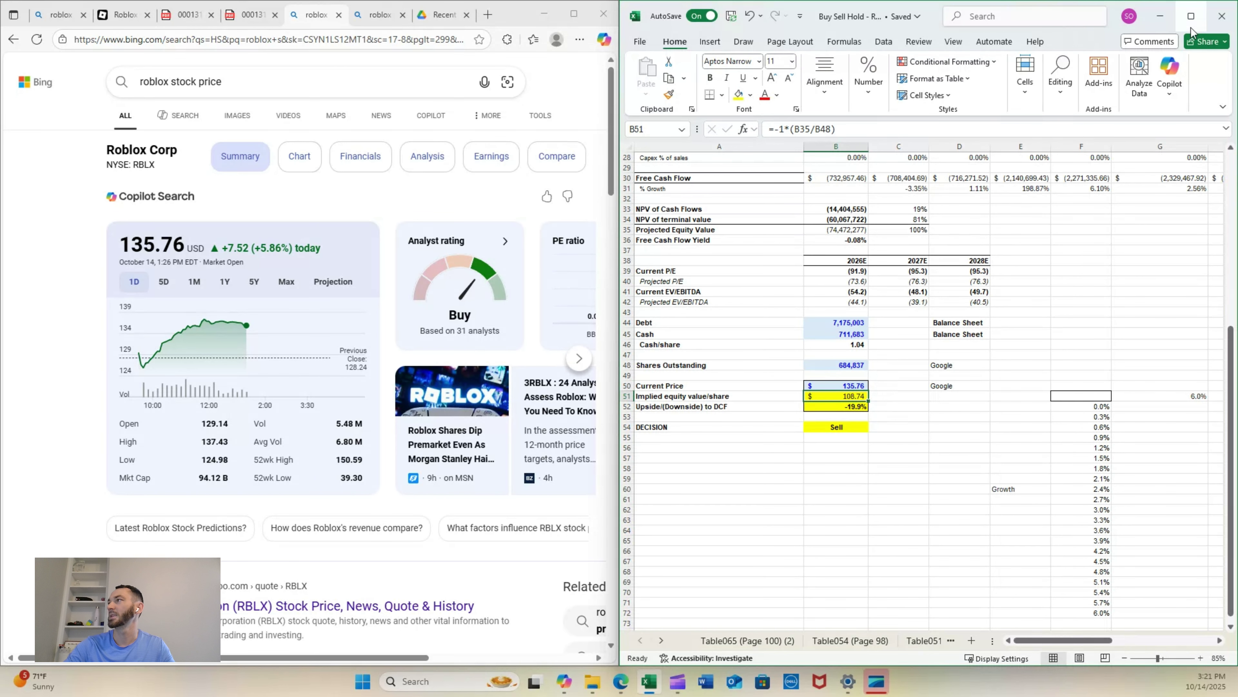
Maximize the workbook window and examine the DCF's implied equity value per share, upside/downside, decision and valuation multiples
{"action": "mouse_move", "coordinate": [1189, 20]}
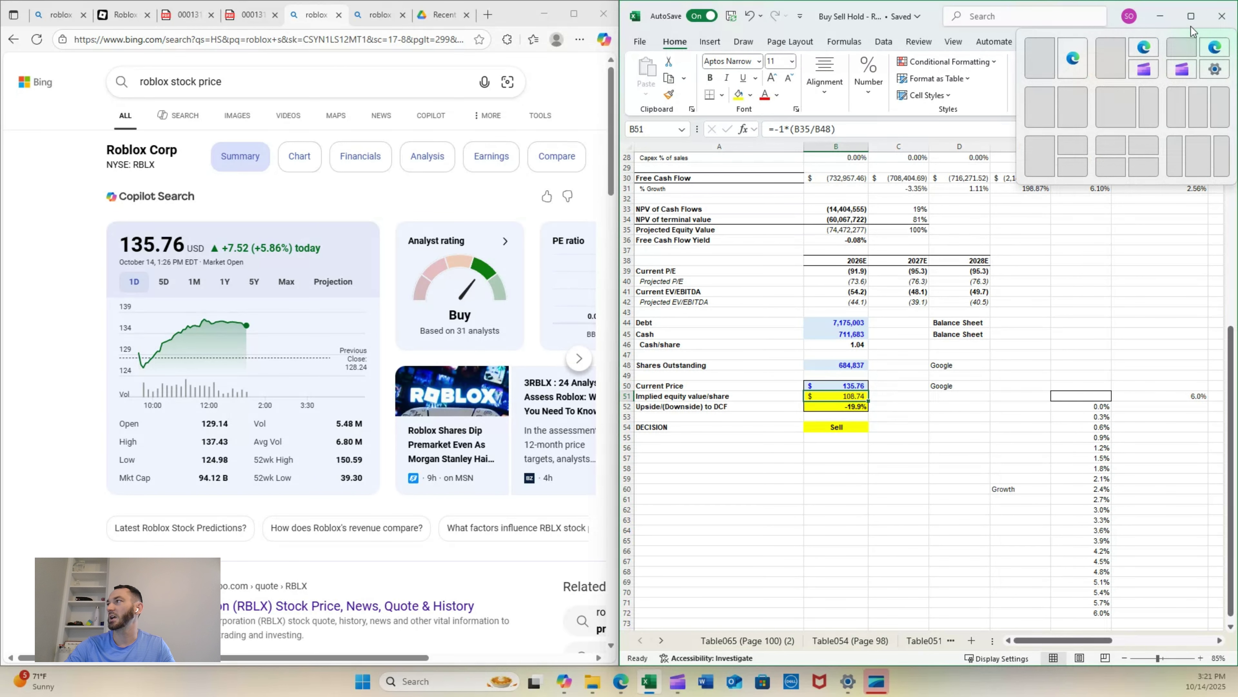
{"action": "left_click", "coordinate": [1186, 9]}
{"action": "scroll", "coordinate": [495, 378], "scroll_direction": "up", "scroll_amount": 4}
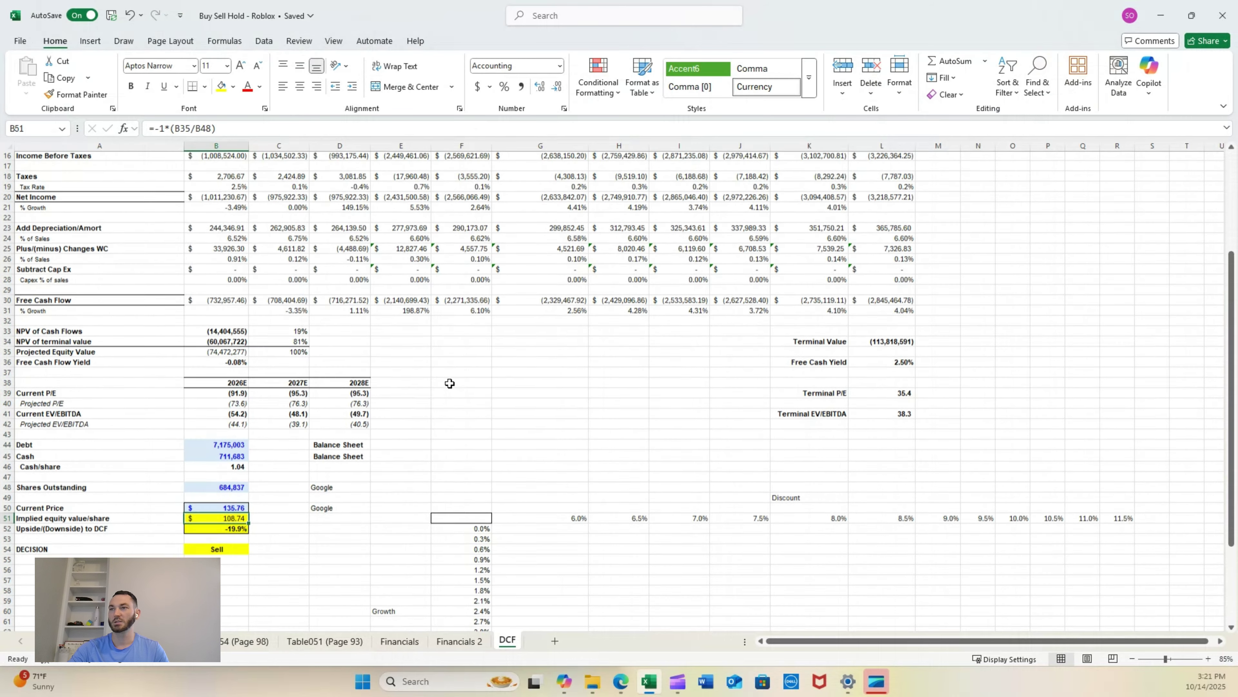
{"action": "scroll", "coordinate": [449, 384], "scroll_direction": "up", "scroll_amount": 1}
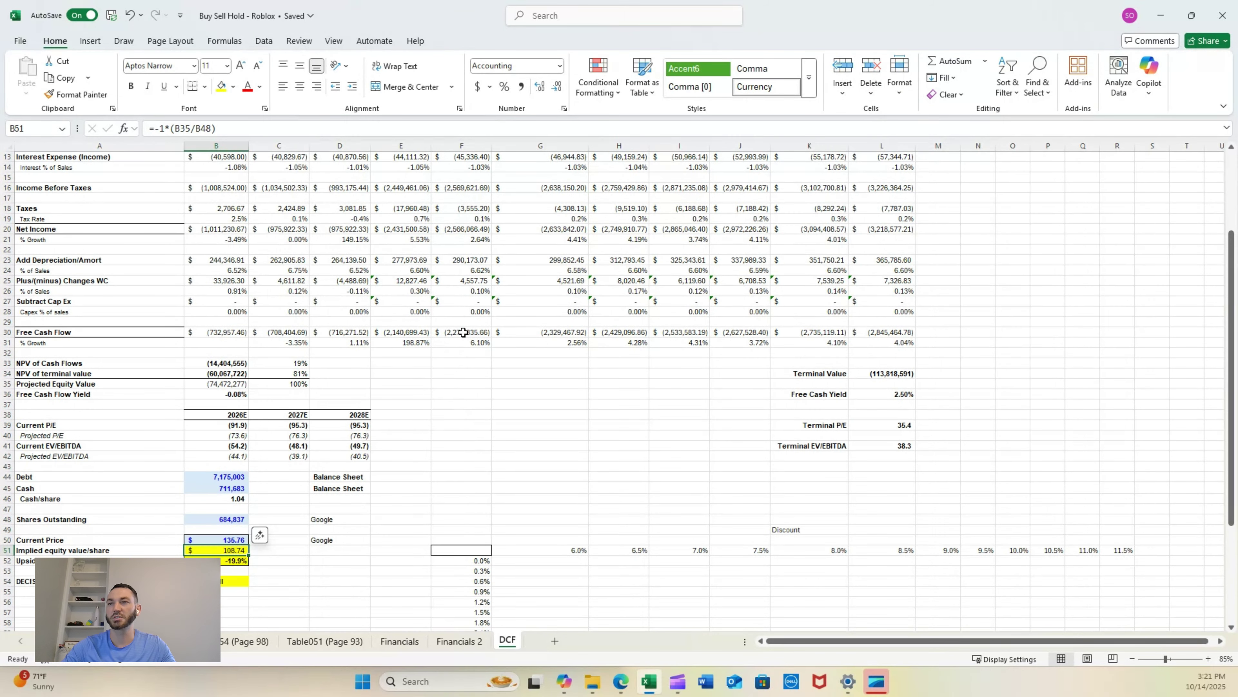
{"action": "scroll", "coordinate": [458, 312], "scroll_direction": "down", "scroll_amount": 1}
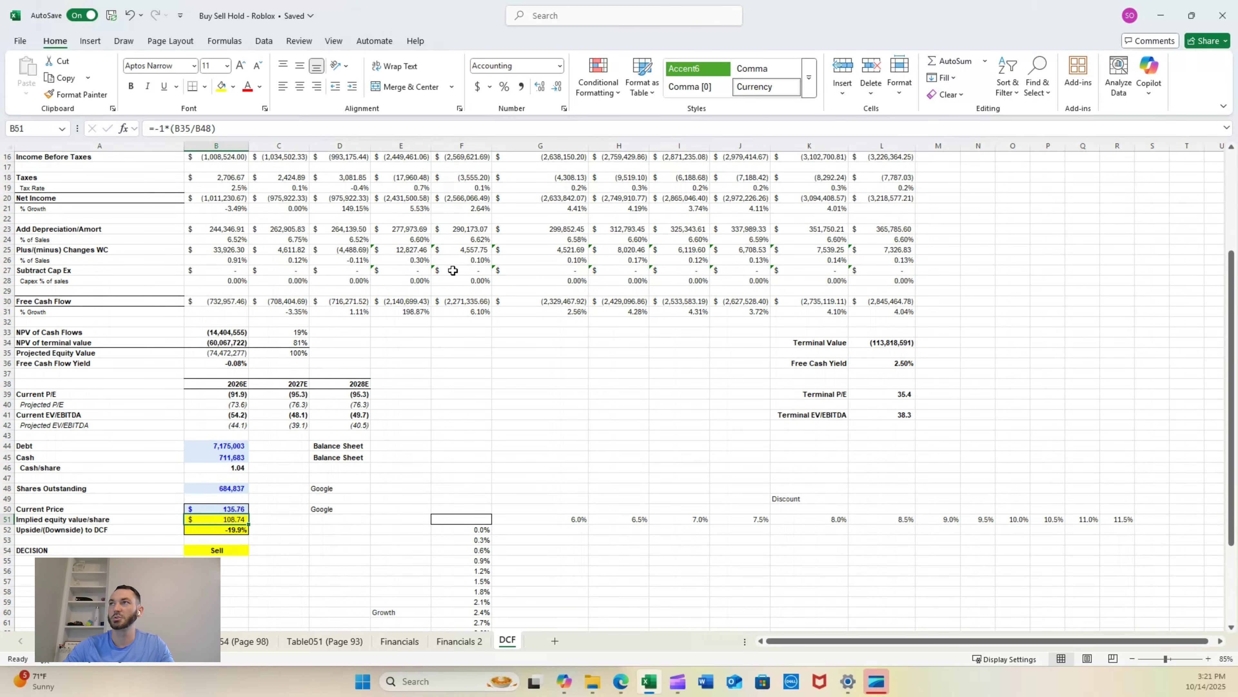
Restore the side-by-side view and examine Roblox's one-year and five-year stock price charts, ending on the shares outstanding results
{"action": "double_click", "coordinate": [411, 14]}
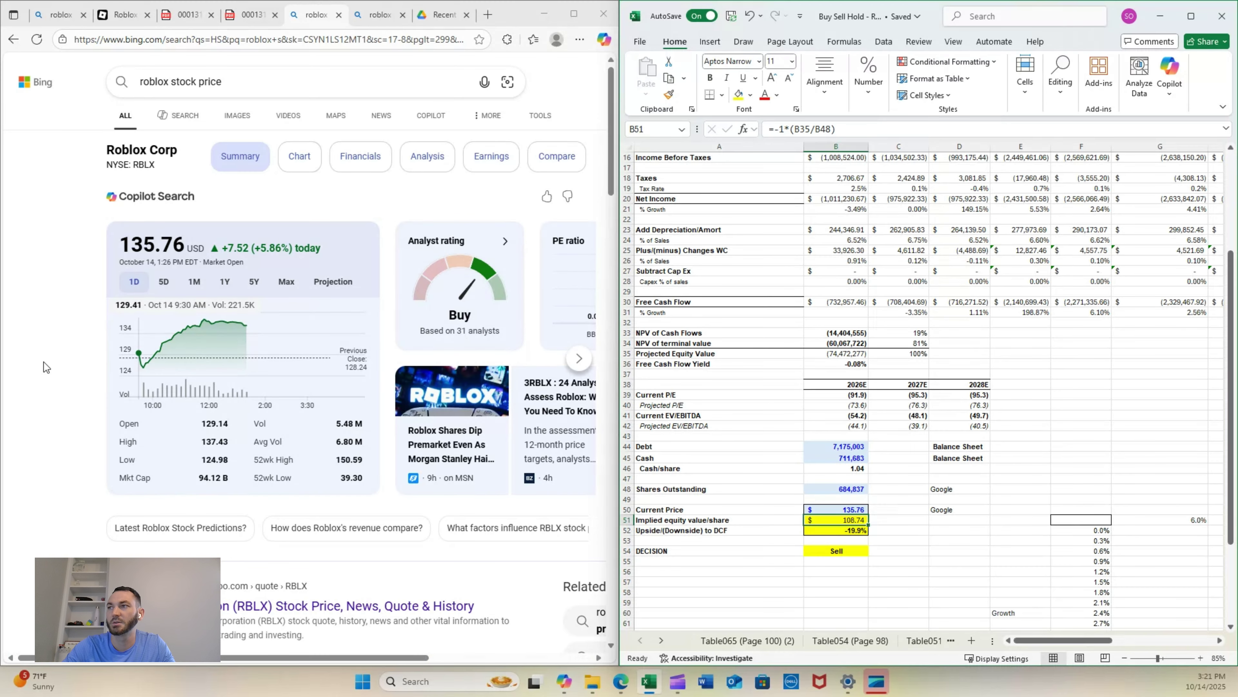
{"action": "left_click", "coordinate": [233, 288]}
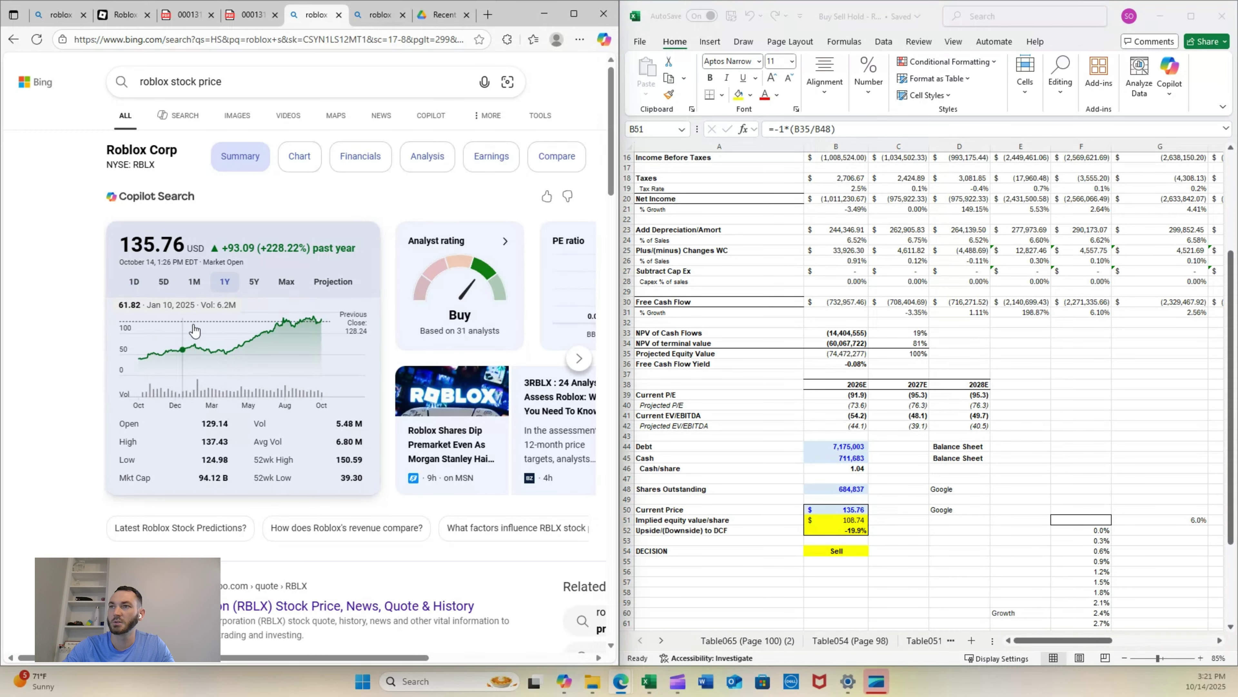
{"action": "left_click", "coordinate": [247, 288]}
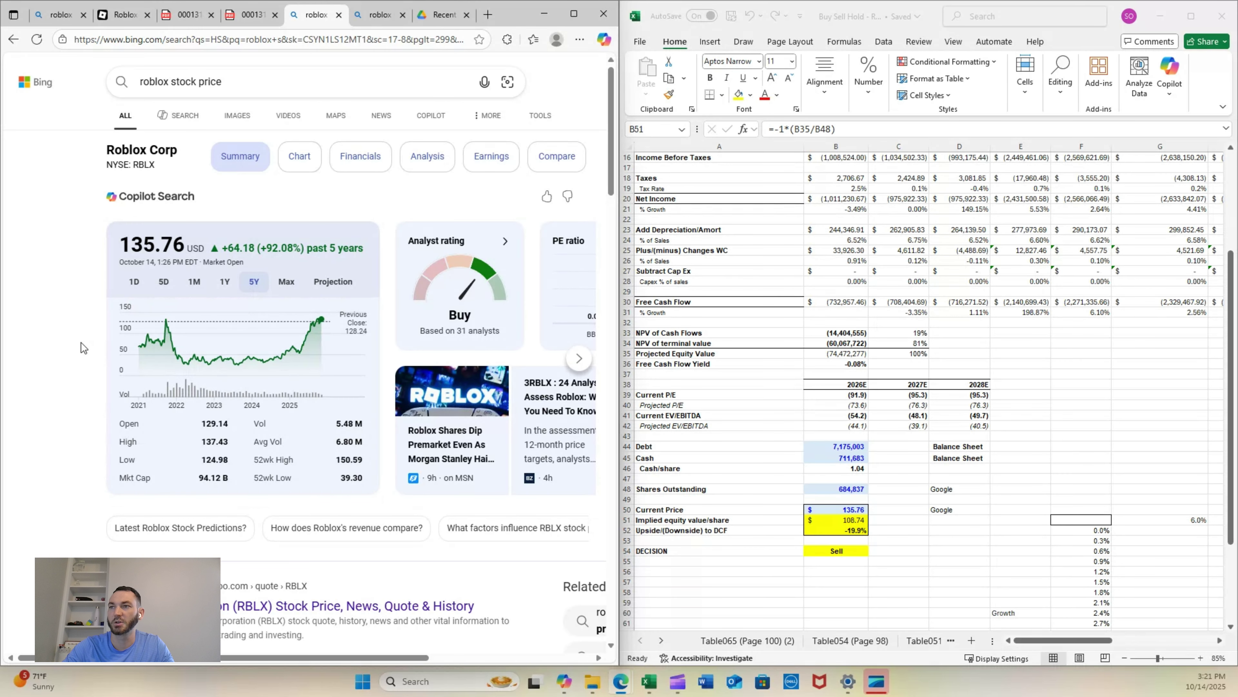
{"action": "scroll", "coordinate": [91, 333], "scroll_direction": "down", "scroll_amount": 1}
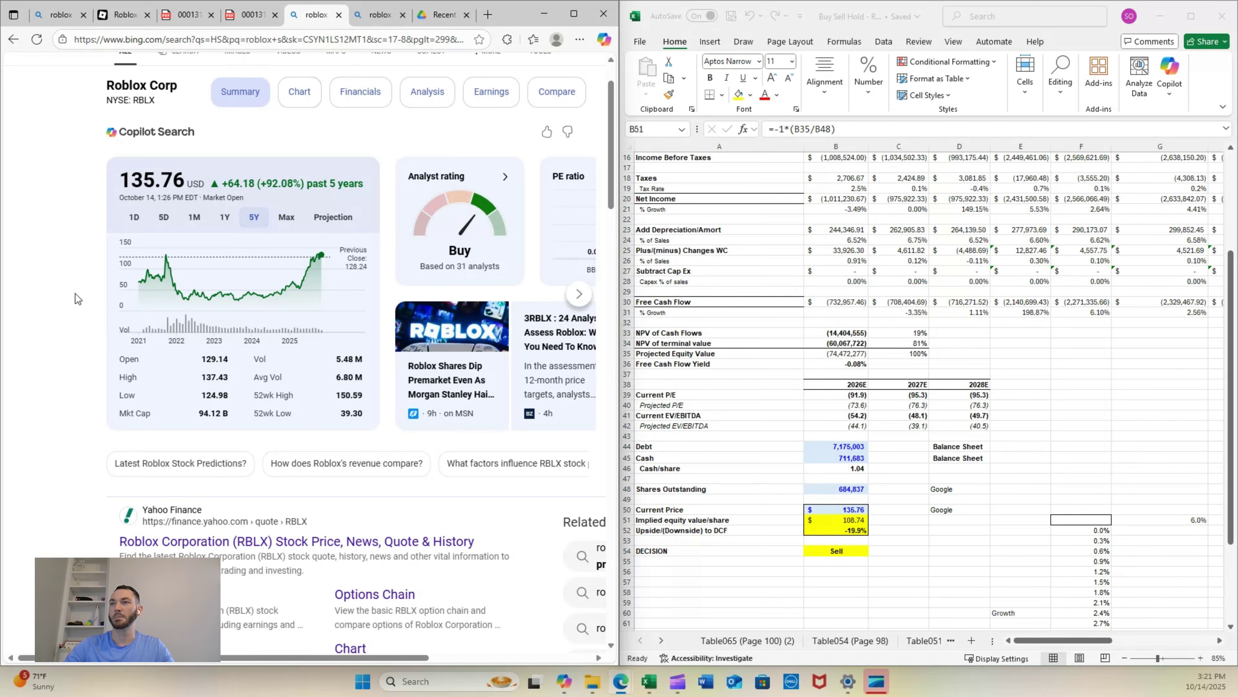
{"action": "left_click", "coordinate": [377, 23]}
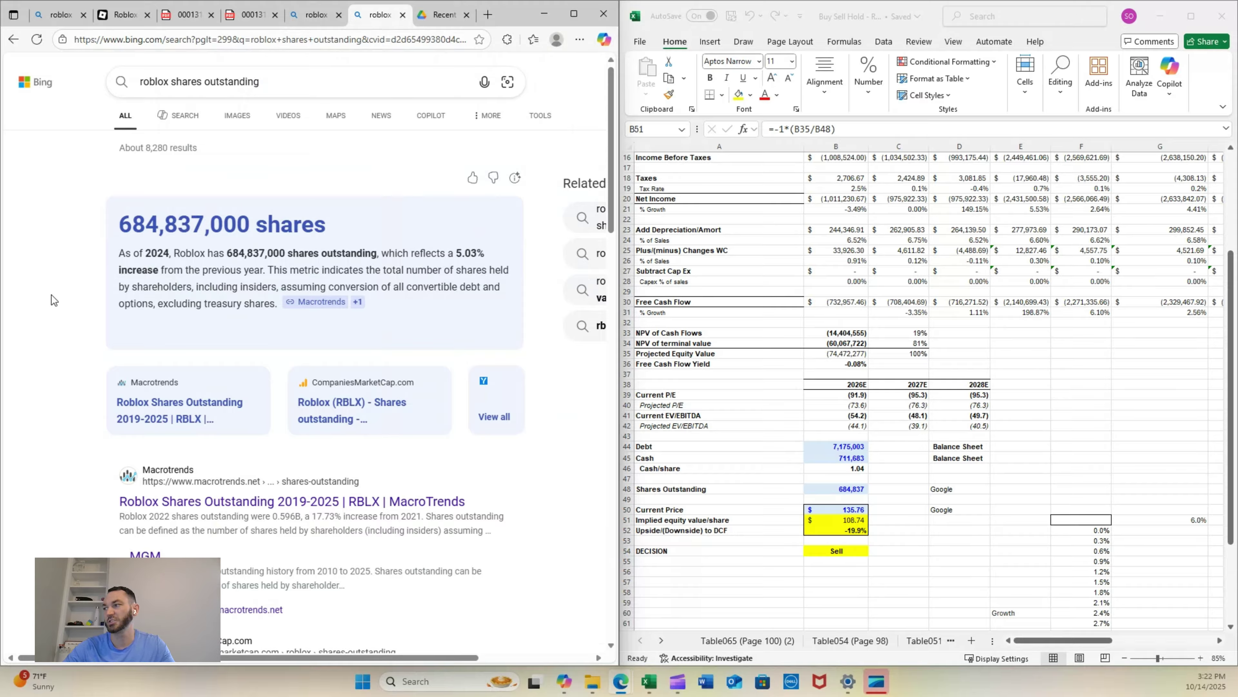
Link the empty corner cell F51 of the DCF's growth and discount rate grid to the implied equity value per share with =B51
{"action": "left_click", "coordinate": [817, 471]}
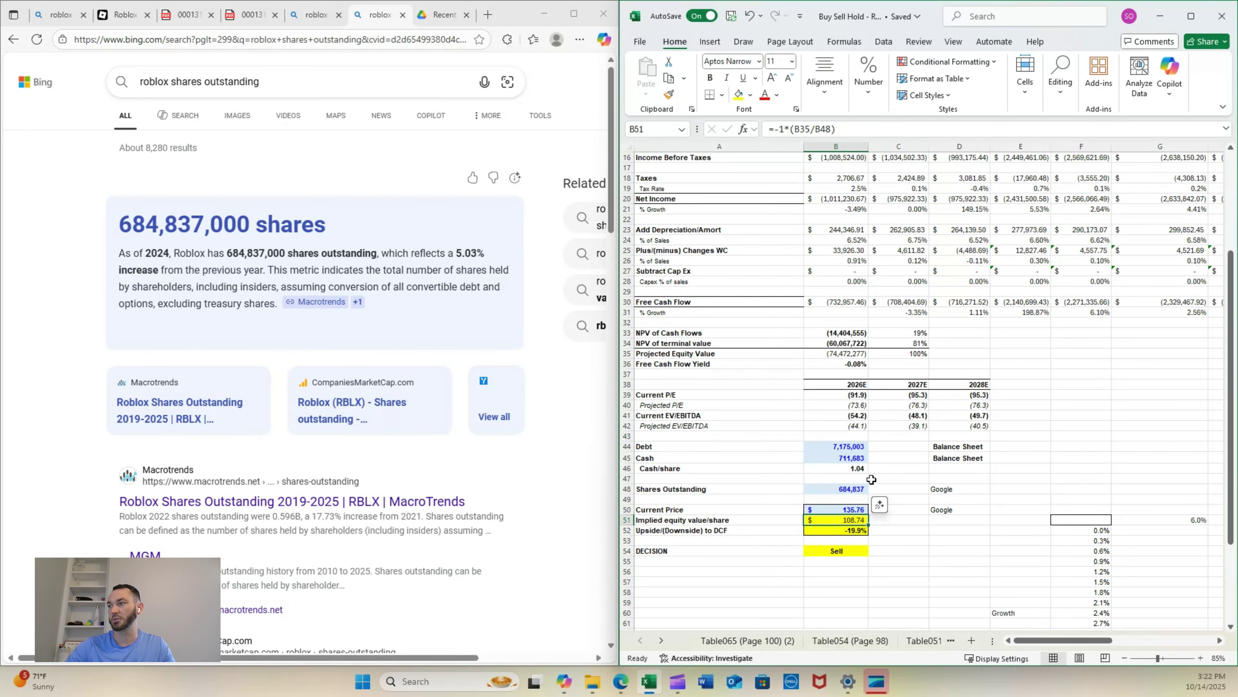
{"action": "scroll", "coordinate": [871, 470], "scroll_direction": "down", "scroll_amount": 4}
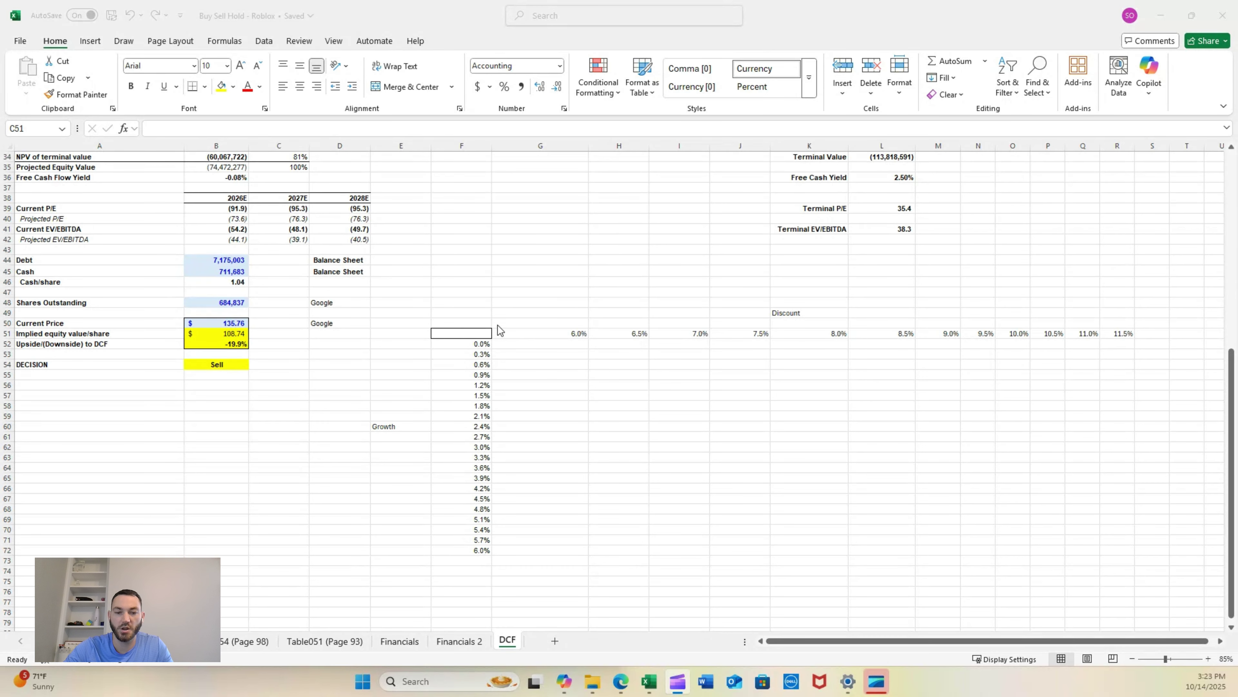
{"action": "scroll", "coordinate": [511, 400], "scroll_direction": "up", "scroll_amount": 11}
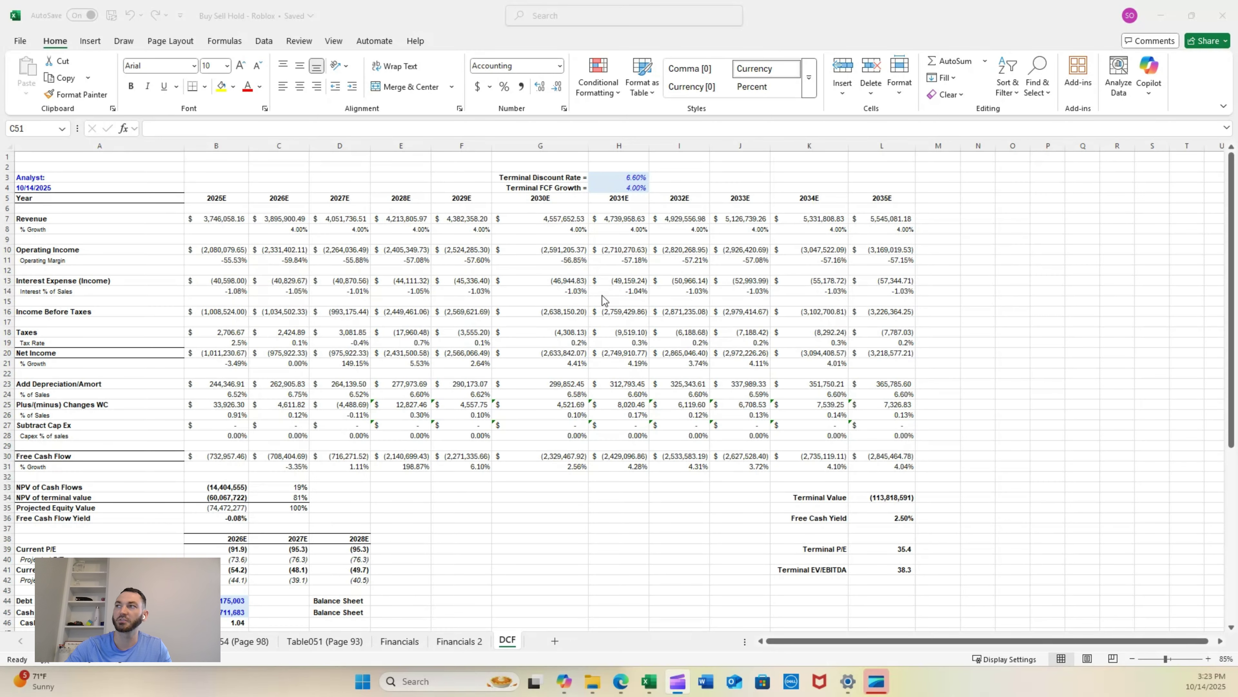
{"action": "scroll", "coordinate": [600, 293], "scroll_direction": "down", "scroll_amount": 7}
{"action": "scroll", "coordinate": [594, 302], "scroll_direction": "down", "scroll_amount": 3}
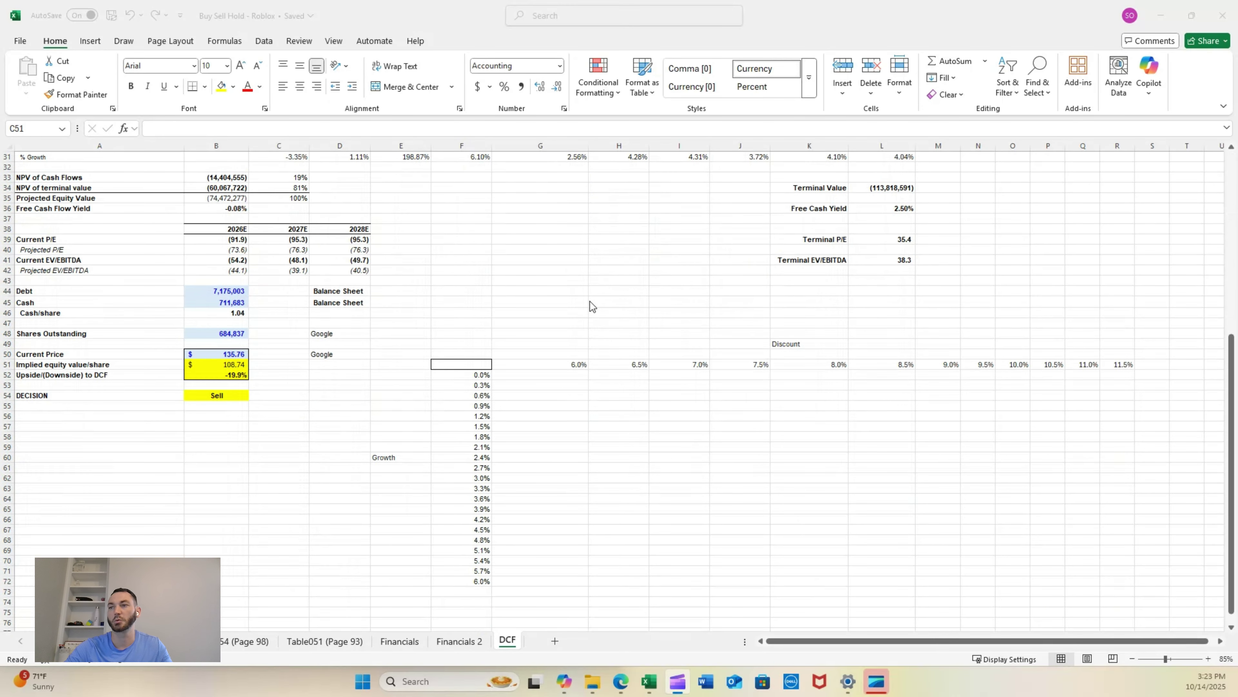
{"action": "left_click", "coordinate": [488, 365]}
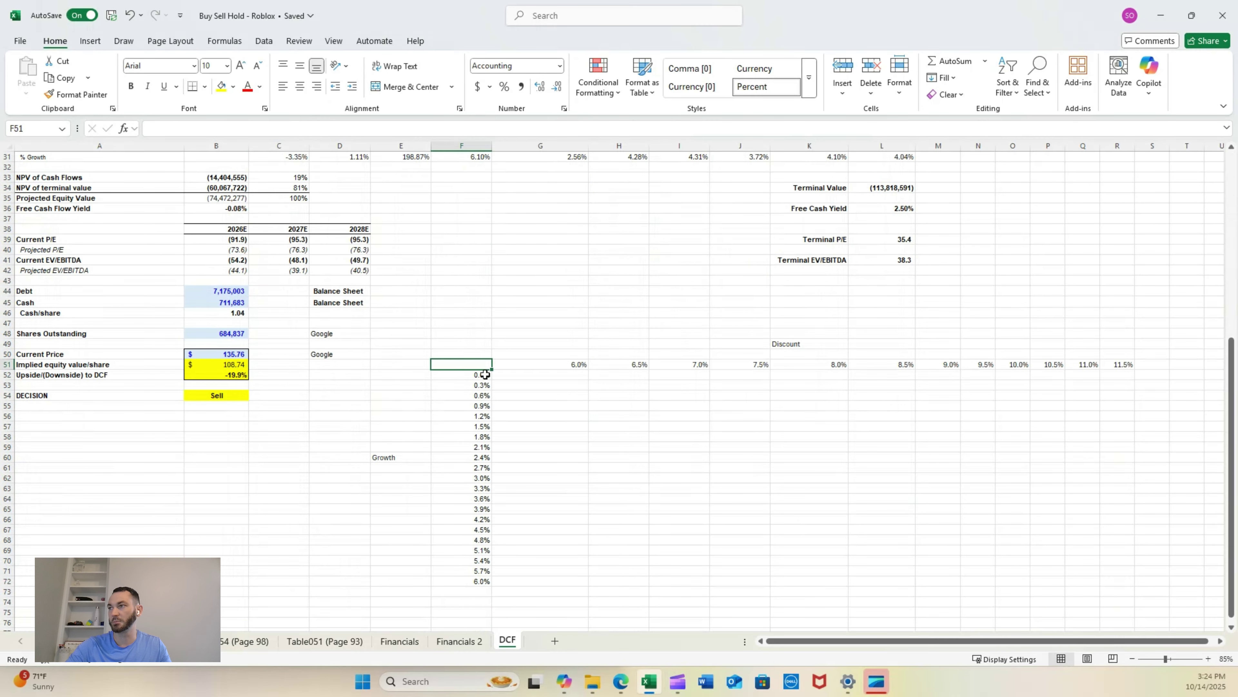
{"action": "type", "text": "="}
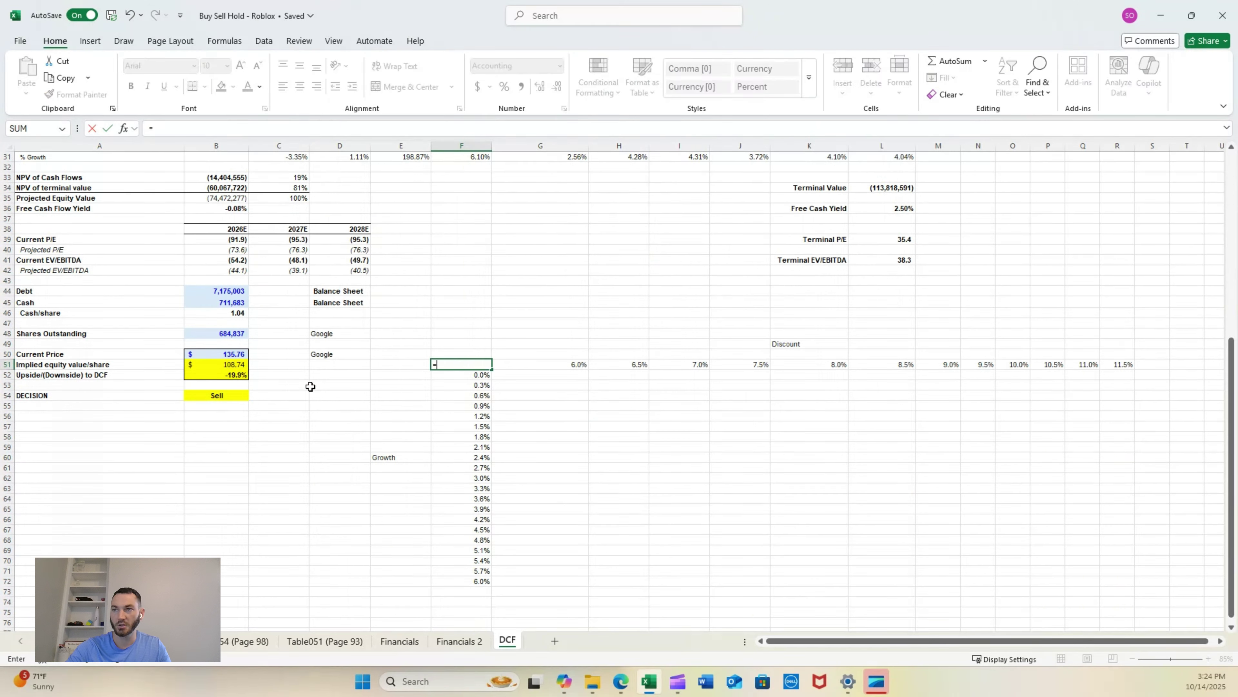
{"action": "left_click", "coordinate": [215, 366]}
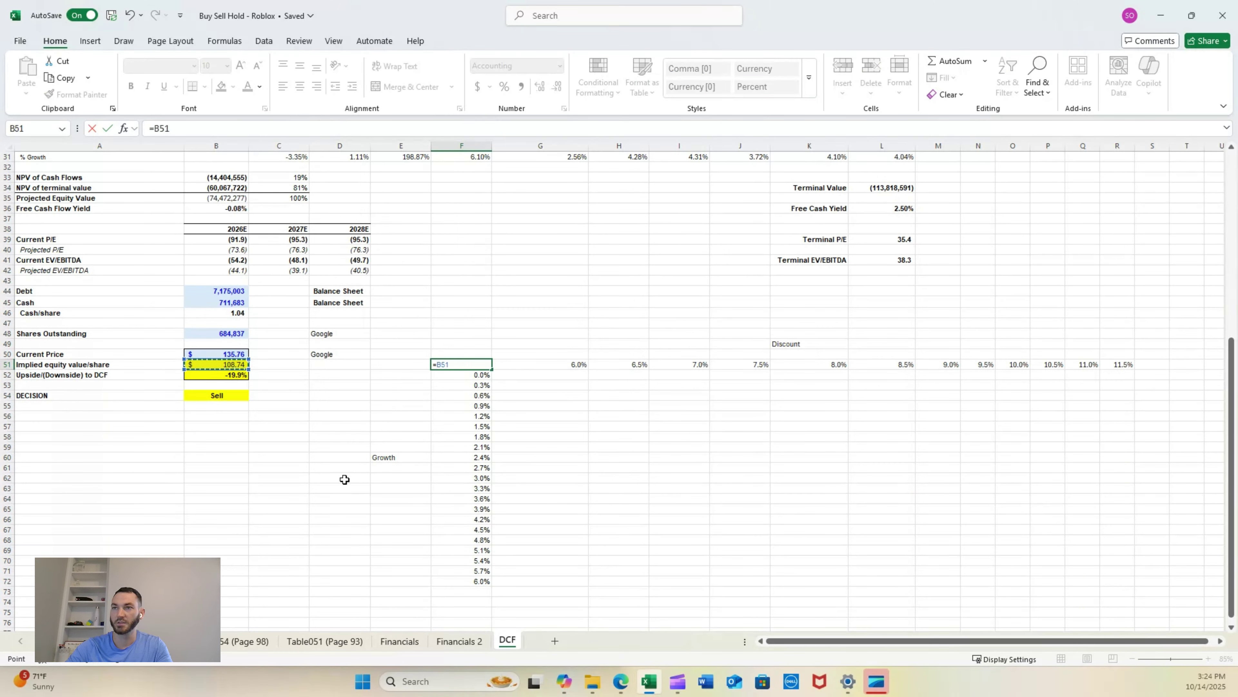
{"action": "key", "text": "ctrl+Return"}
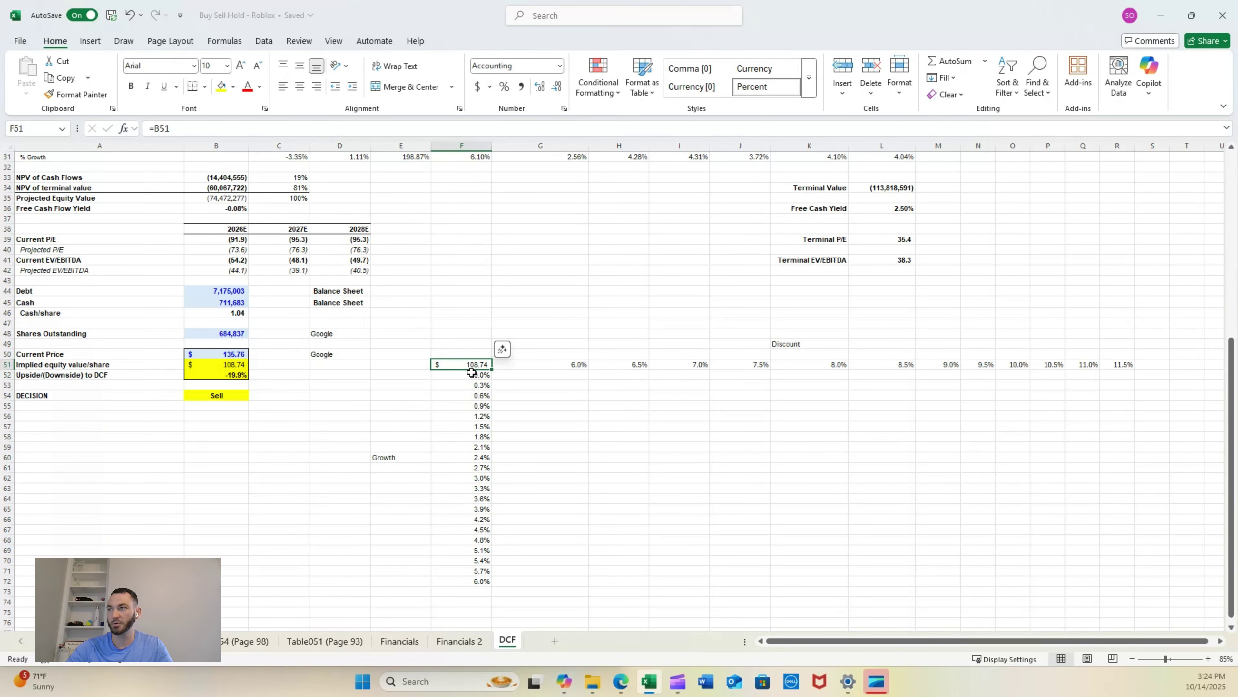
Create a What-If data table over F51:R72 with Terminal Discount Rate H3 as row input and Terminal FCF Growth H4 as column input
{"action": "key", "text": "ctrl+shift+Right"}
{"action": "key", "text": "ctrl+shift+Down"}
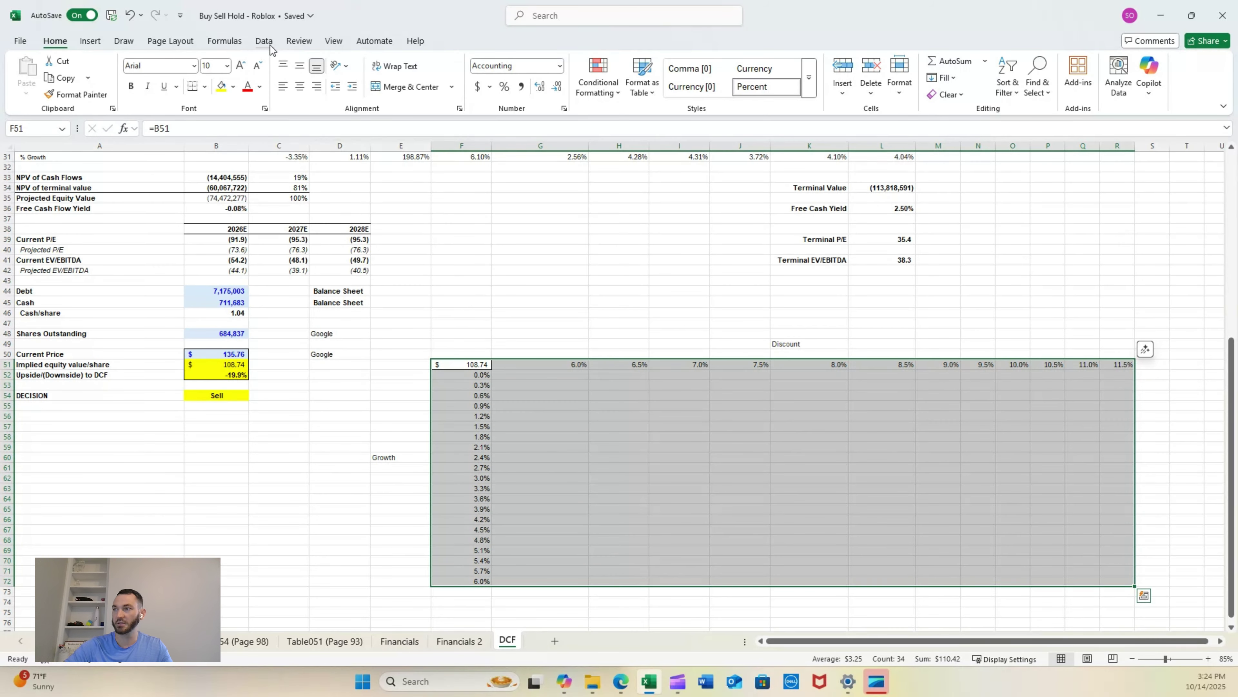
{"action": "left_click", "coordinate": [266, 43]}
{"action": "left_click", "coordinate": [1032, 78]}
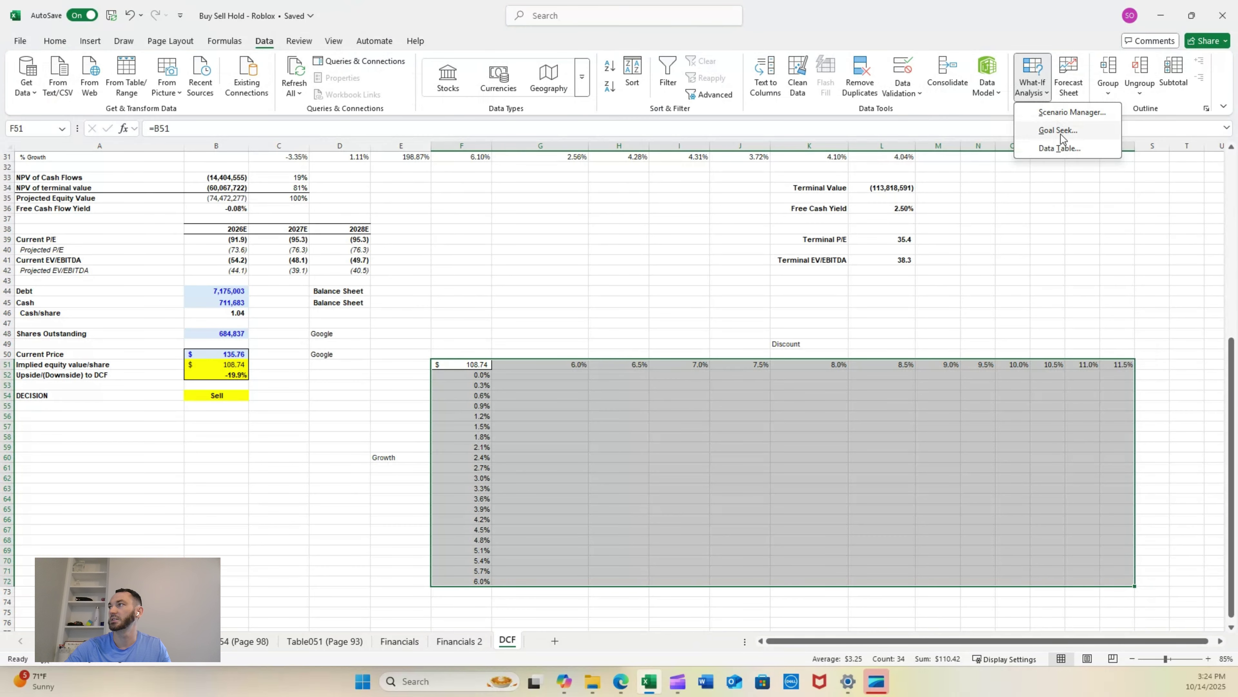
{"action": "left_click", "coordinate": [1059, 148]}
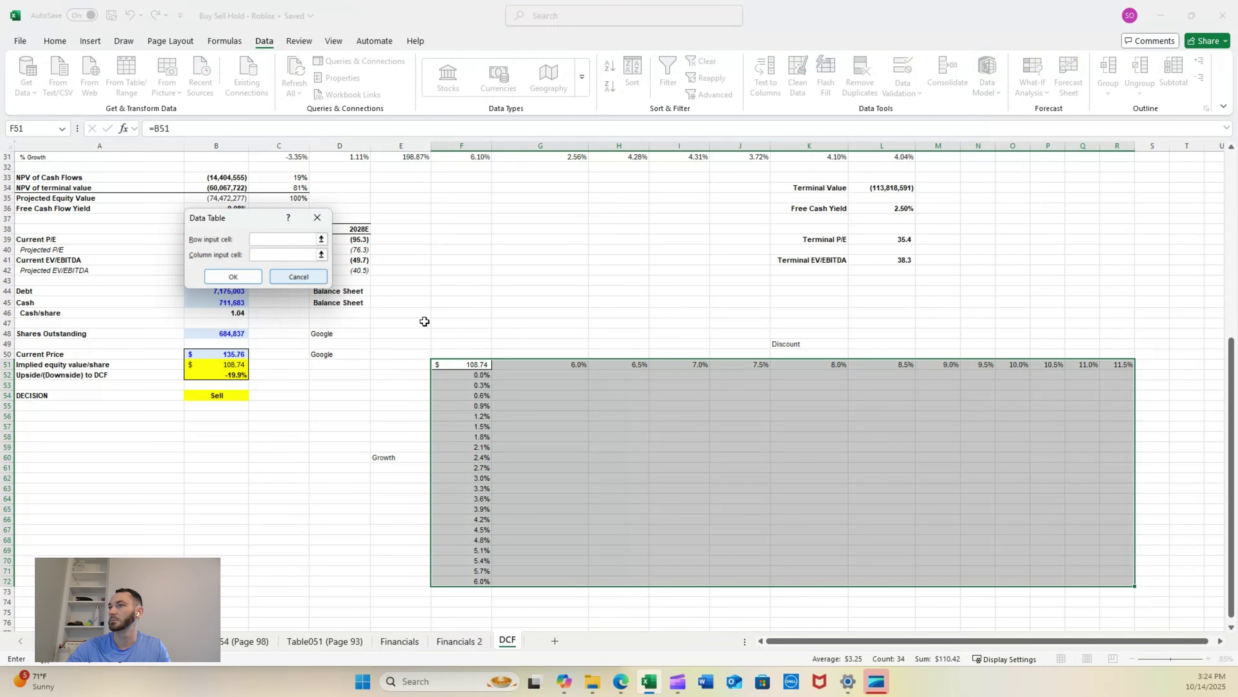
{"action": "scroll", "coordinate": [546, 341], "scroll_direction": "up", "scroll_amount": 10}
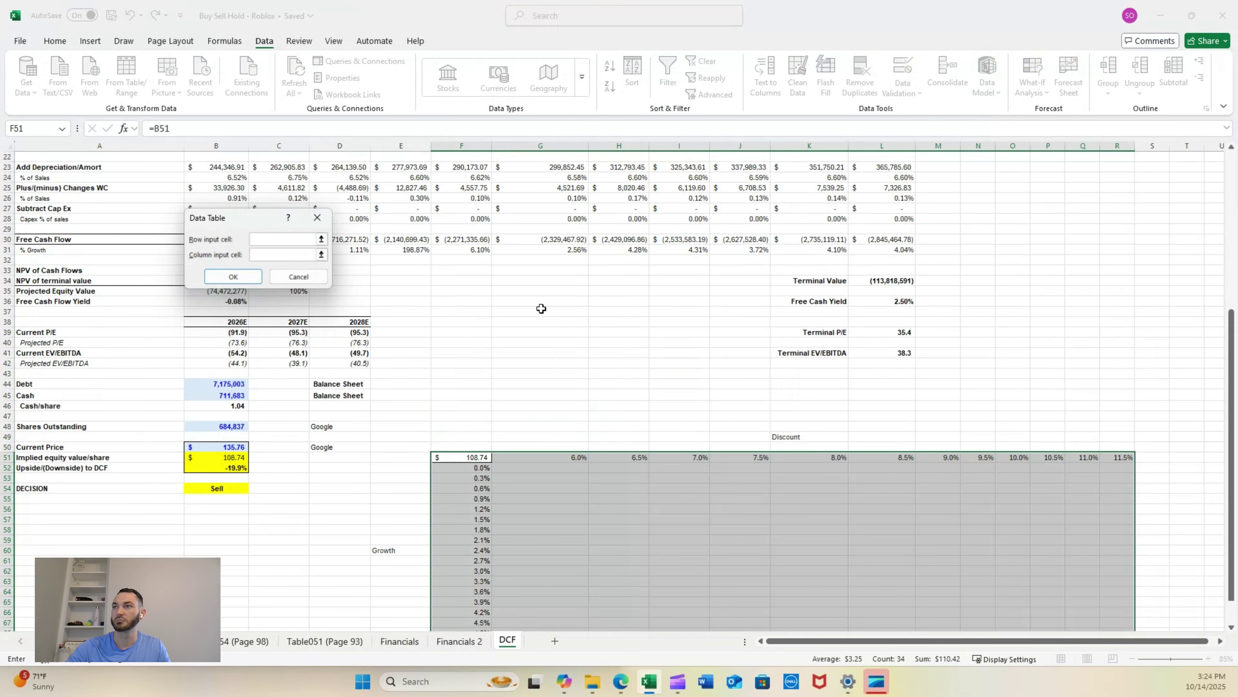
{"action": "left_click", "coordinate": [613, 178]}
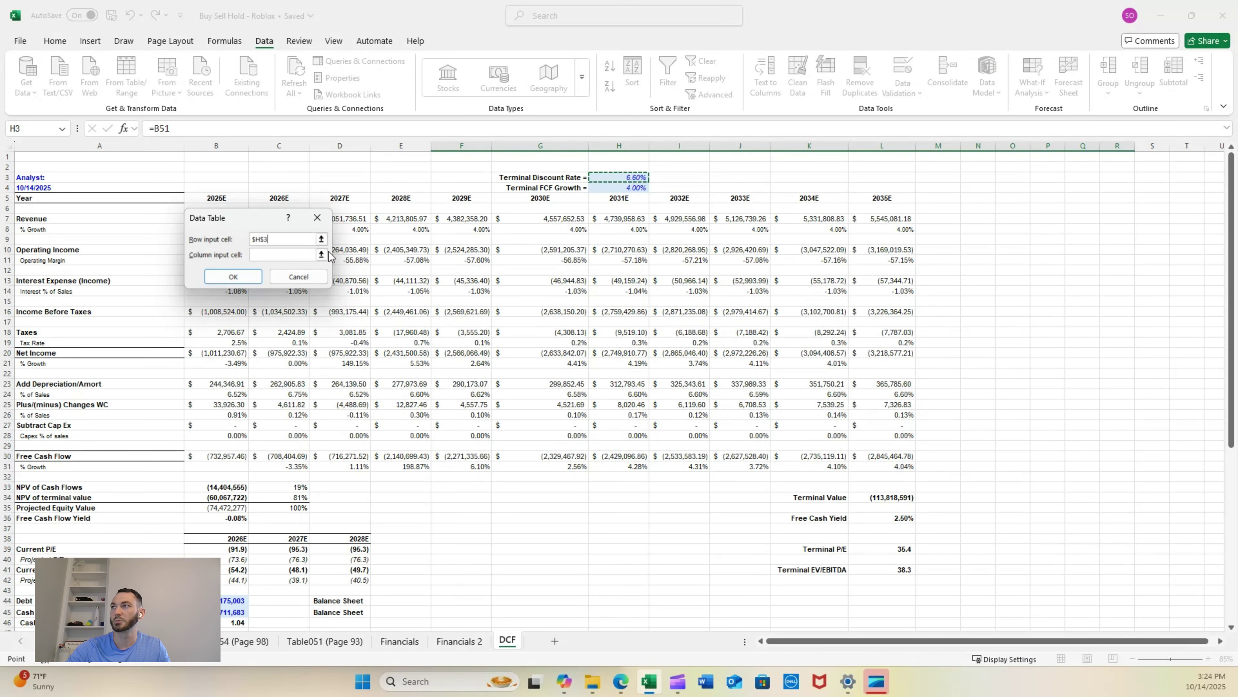
{"action": "key", "text": "Tab"}
{"action": "left_click", "coordinate": [617, 189]}
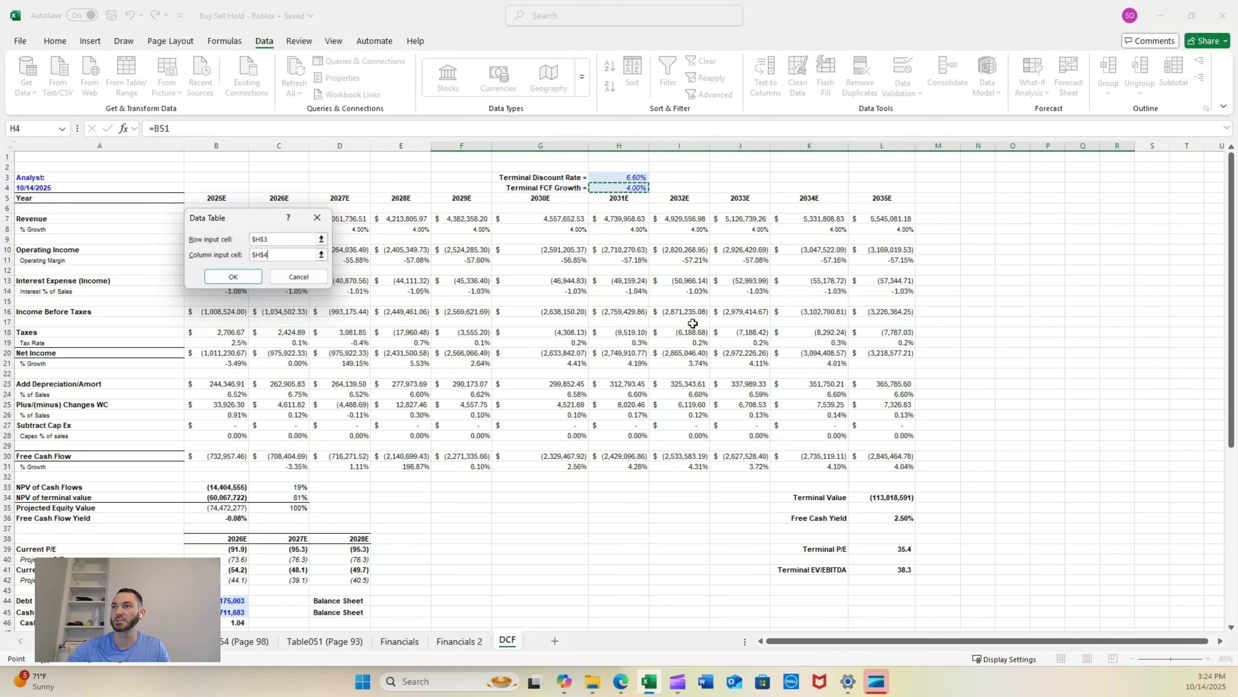
{"action": "key", "text": "Return"}
Format the data table's results in G52:R72 as dollar amounts in the Accounting number format
{"action": "scroll", "coordinate": [702, 374], "scroll_direction": "down", "scroll_amount": 11}
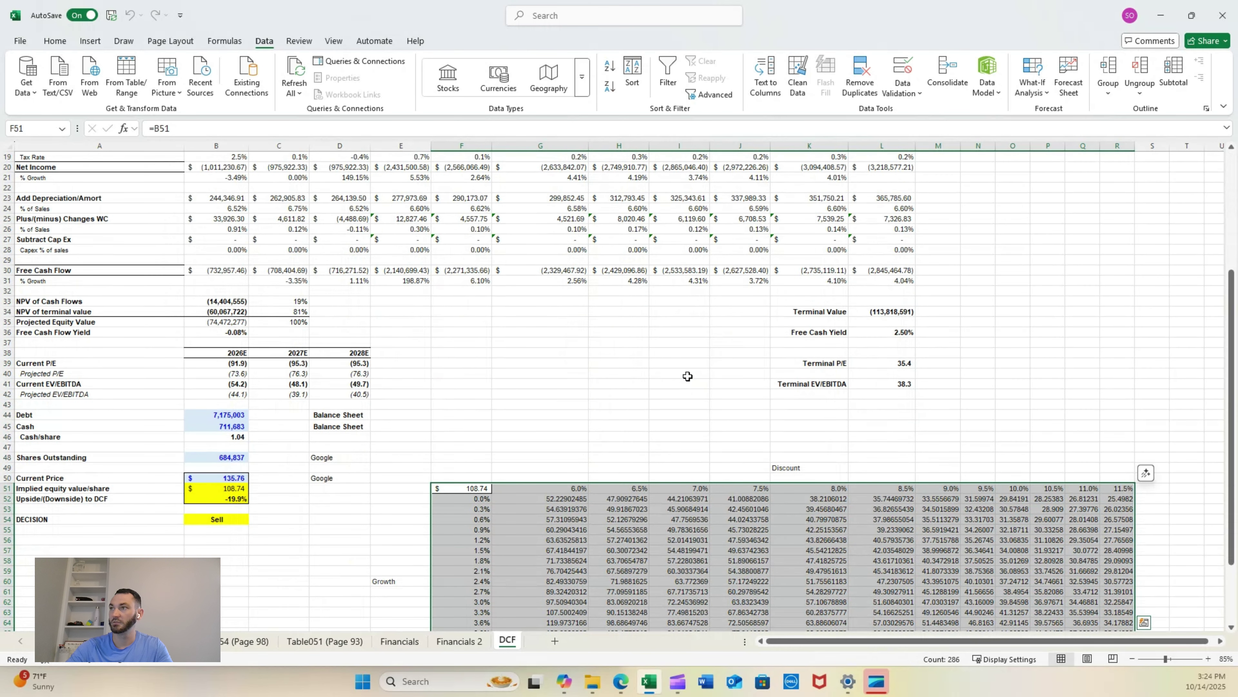
{"action": "left_click", "coordinate": [533, 347]}
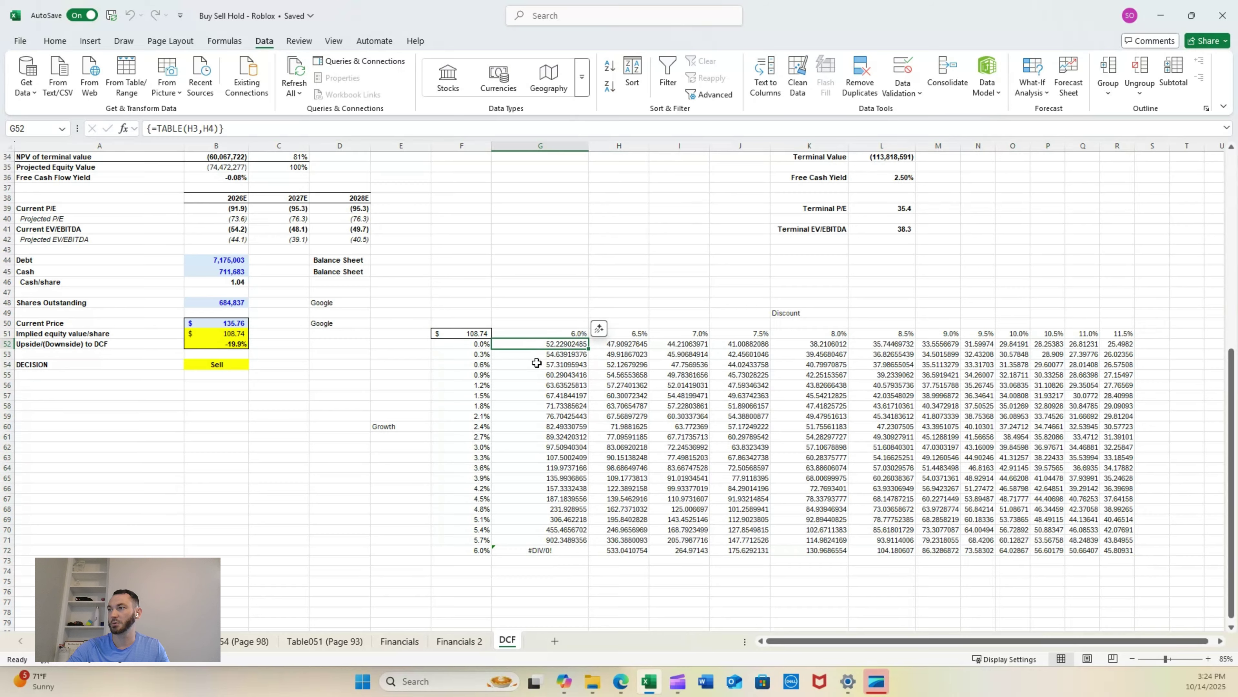
{"action": "key", "text": "ctrl+shift+Right"}
{"action": "key", "text": "ctrl+shift+Down"}
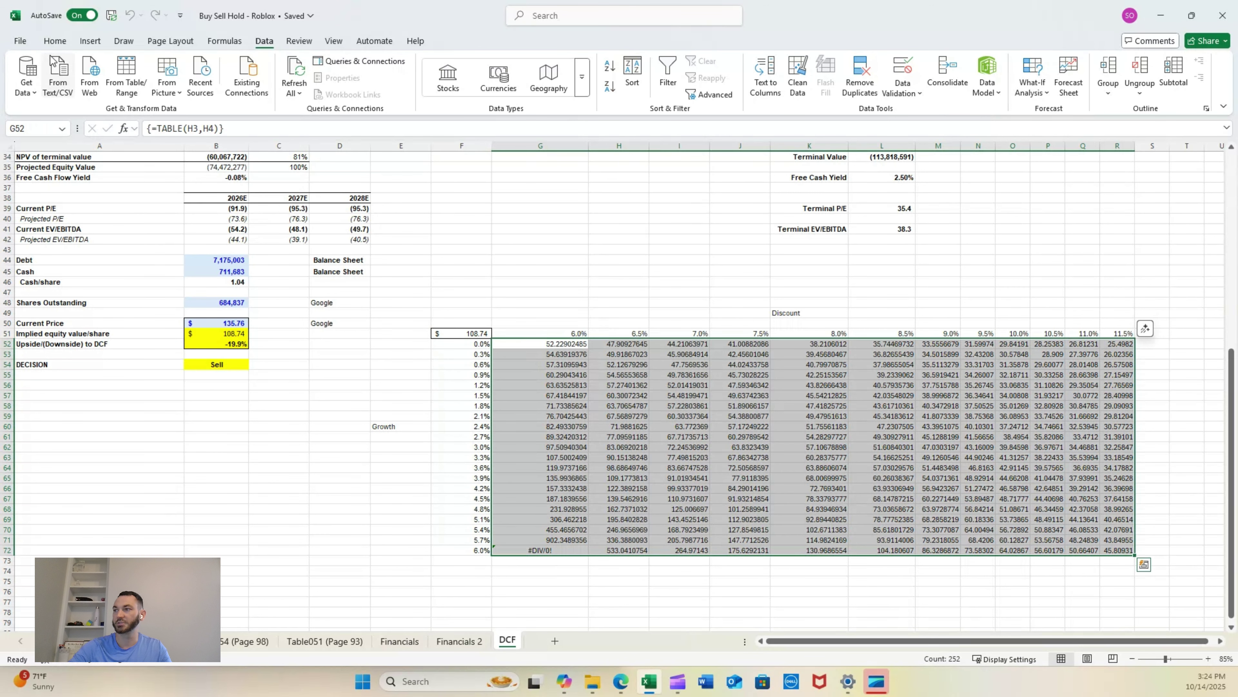
{"action": "left_click", "coordinate": [54, 40]}
{"action": "left_click", "coordinate": [479, 88]}
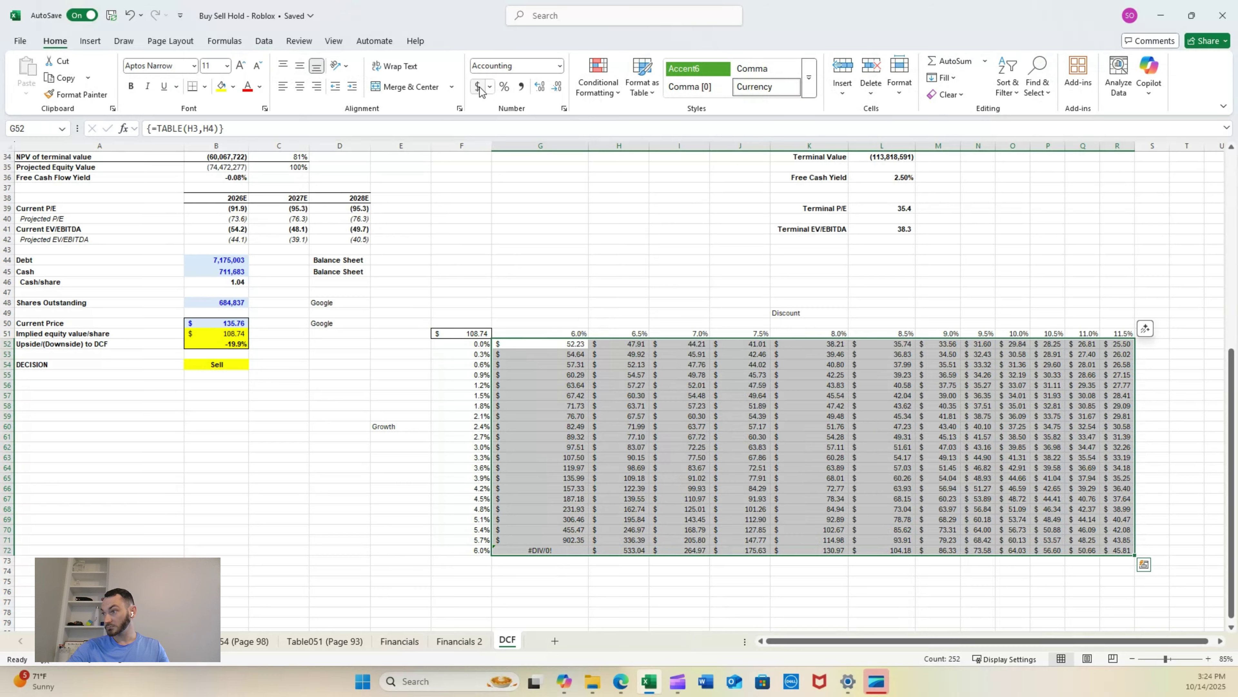
Highlight data table results greater than the current price in B50 using Green Fill with Dark Green Text
{"action": "left_click", "coordinate": [599, 81]}
{"action": "mouse_move", "coordinate": [651, 126]}
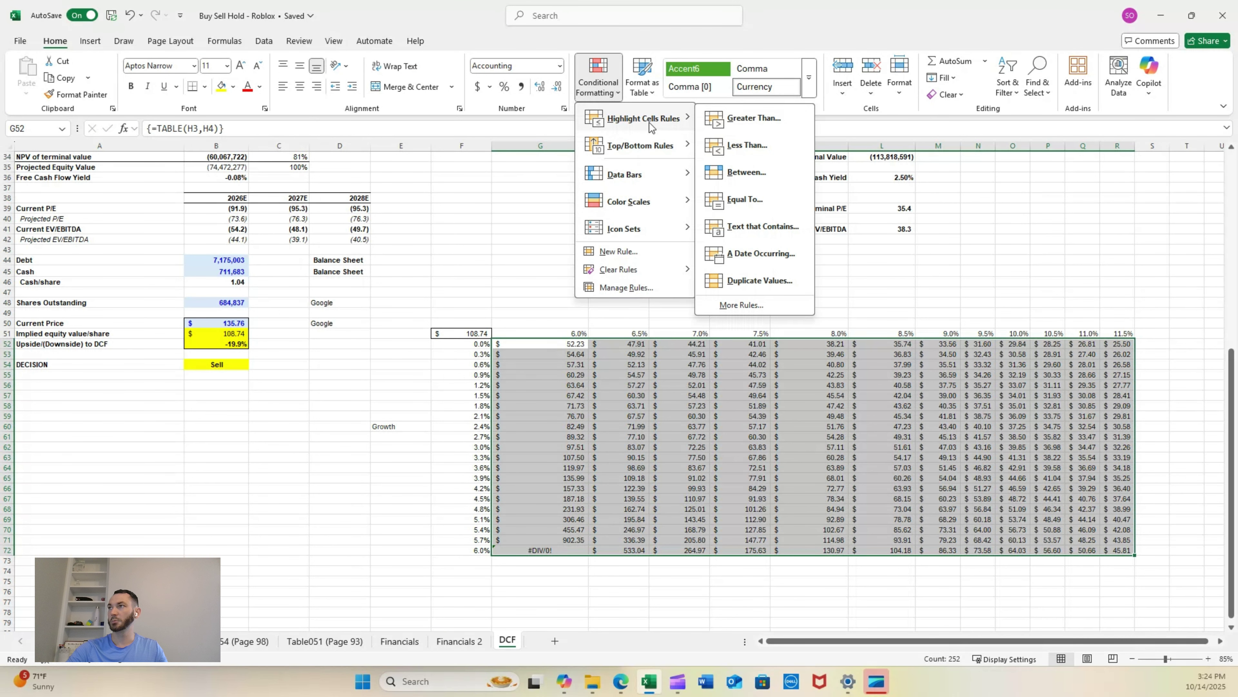
{"action": "left_click", "coordinate": [753, 119]}
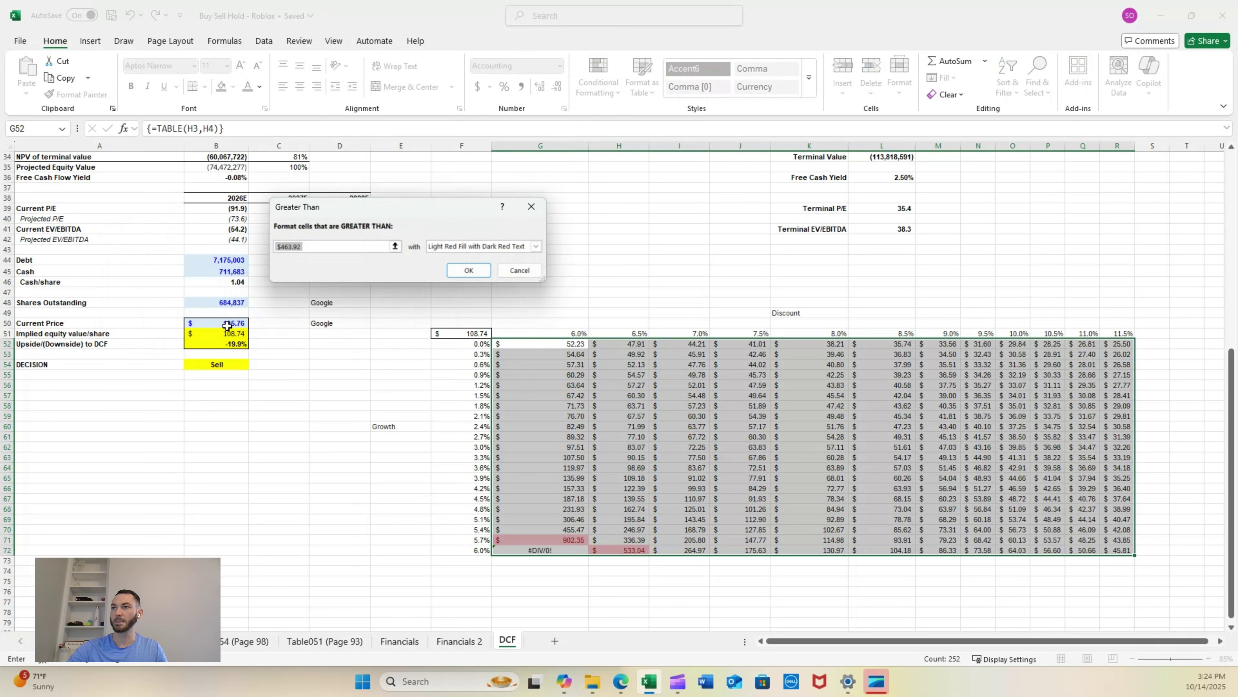
{"action": "left_click", "coordinate": [216, 325]}
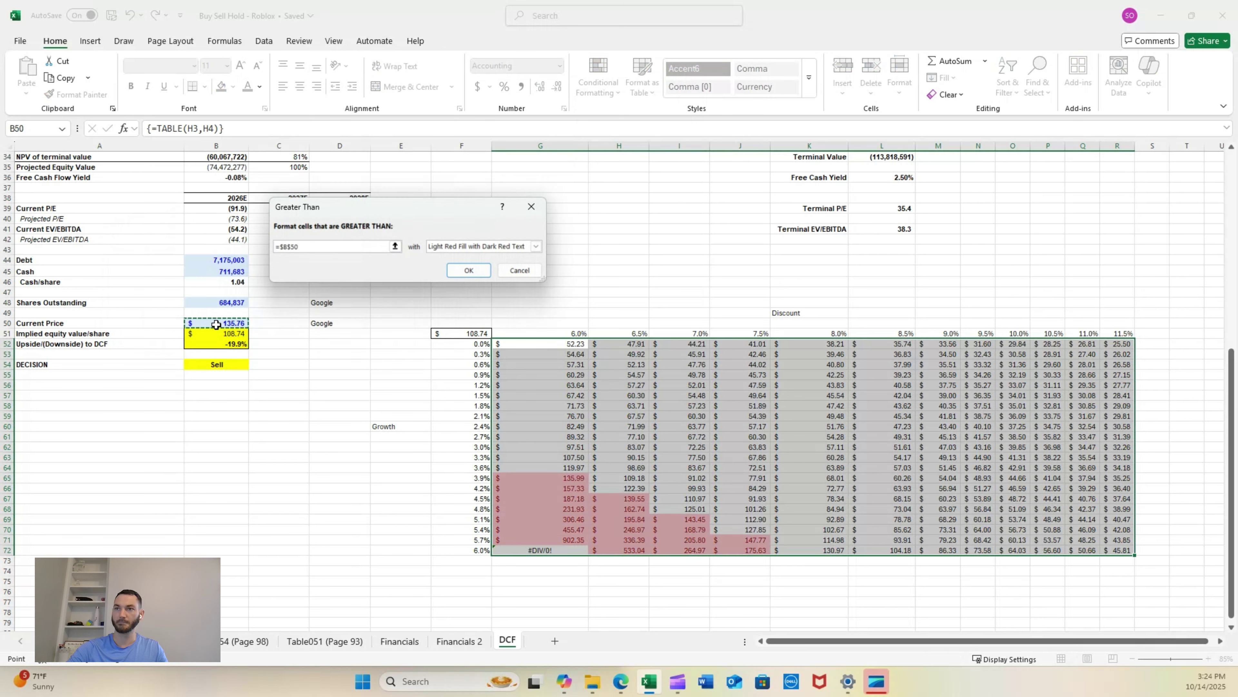
{"action": "left_click", "coordinate": [536, 246]}
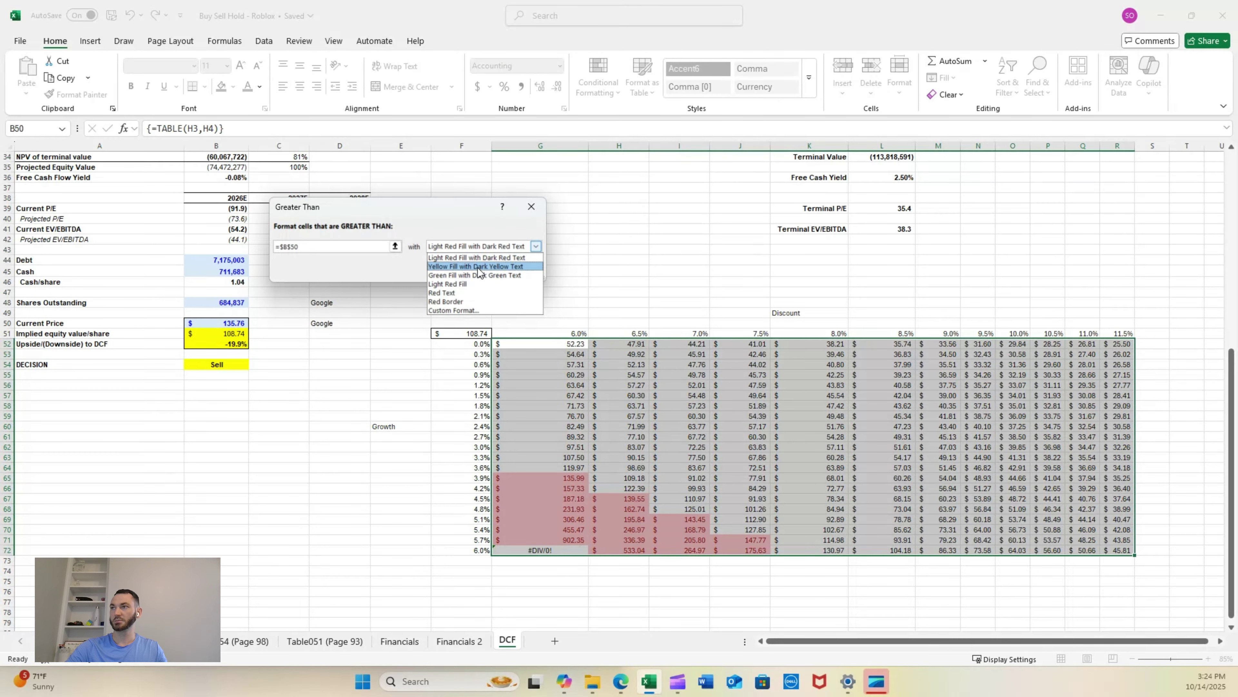
{"action": "left_click", "coordinate": [475, 276]}
{"action": "left_click", "coordinate": [449, 271]}
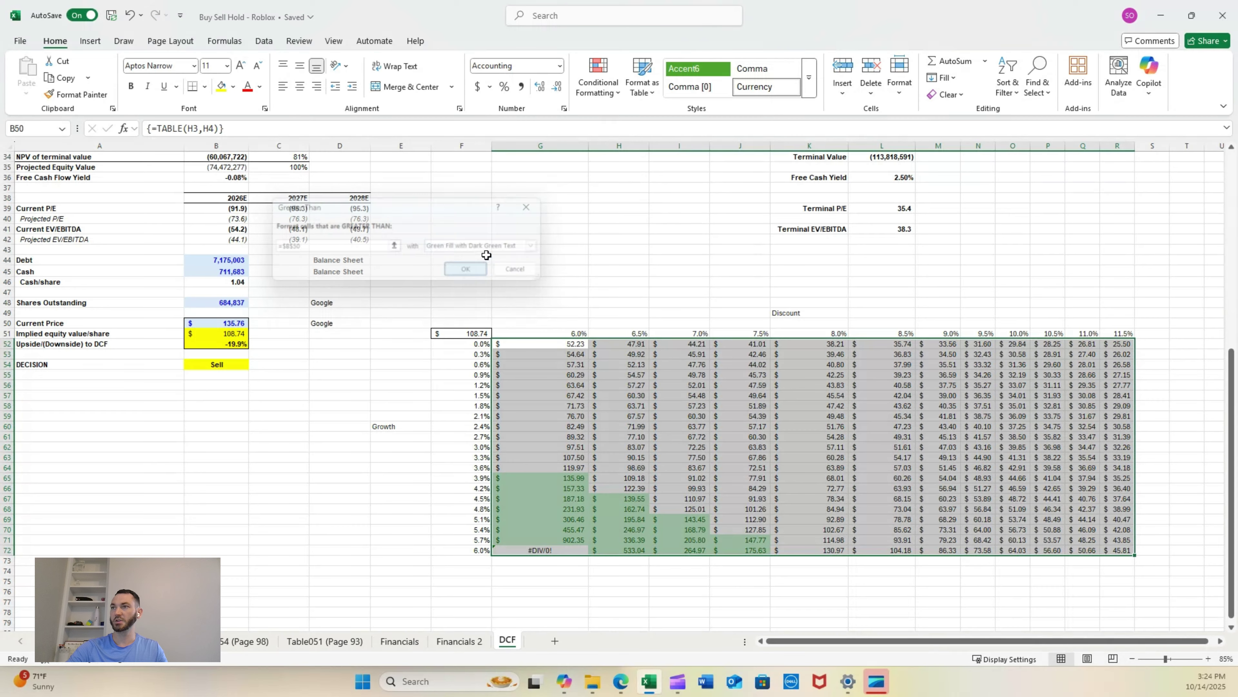
Highlight data table results less than the current price in B50 using Light Red Fill with Dark Red Text
{"action": "left_click", "coordinate": [598, 78]}
{"action": "mouse_move", "coordinate": [649, 128]}
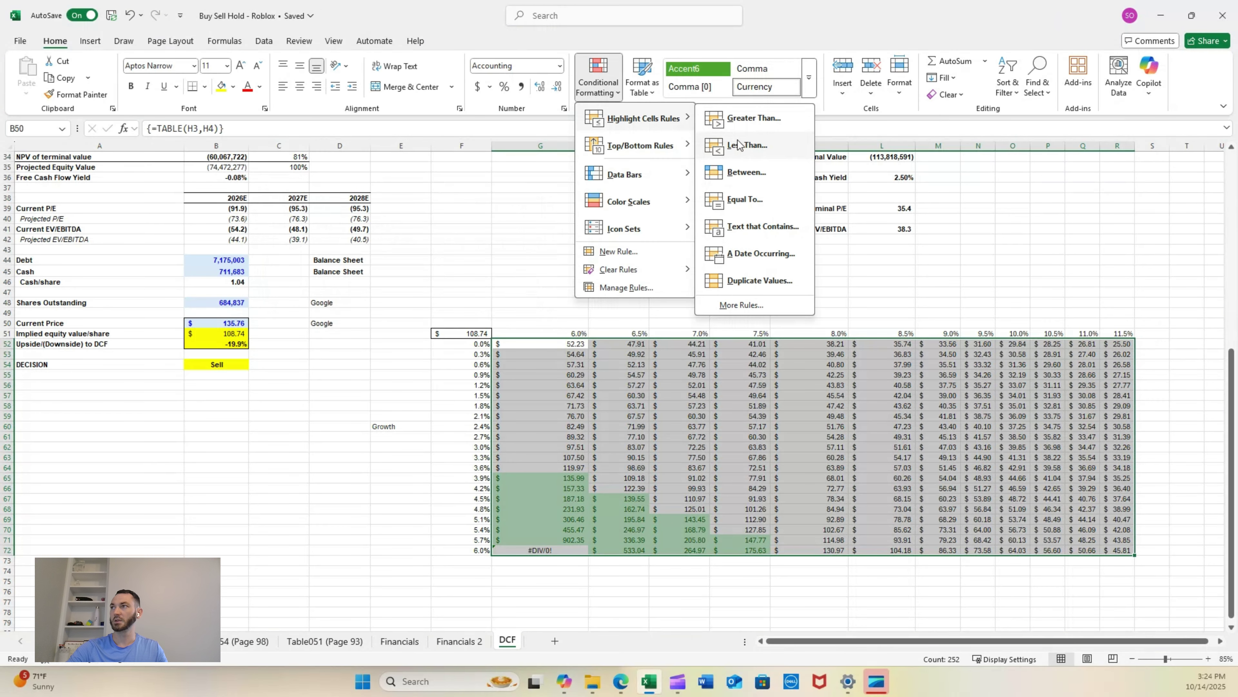
{"action": "left_click", "coordinate": [726, 145]}
{"action": "left_click", "coordinate": [236, 323]}
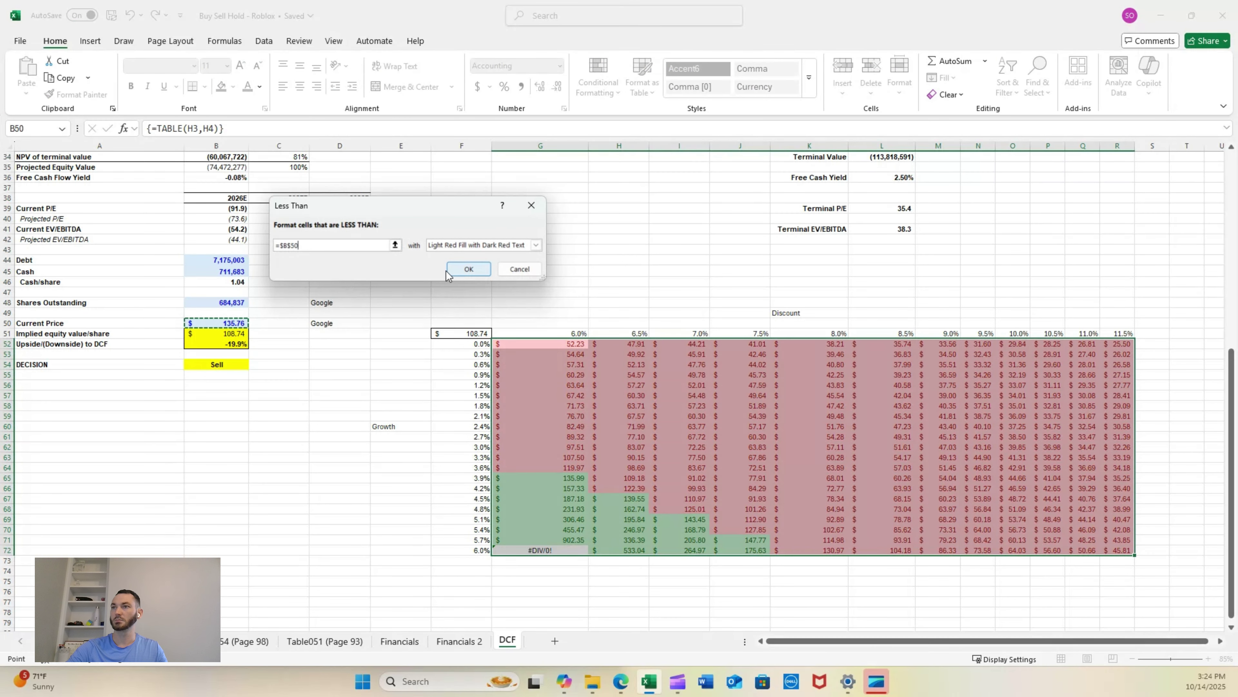
{"action": "left_click", "coordinate": [465, 269]}
{"action": "left_click", "coordinate": [416, 413]}
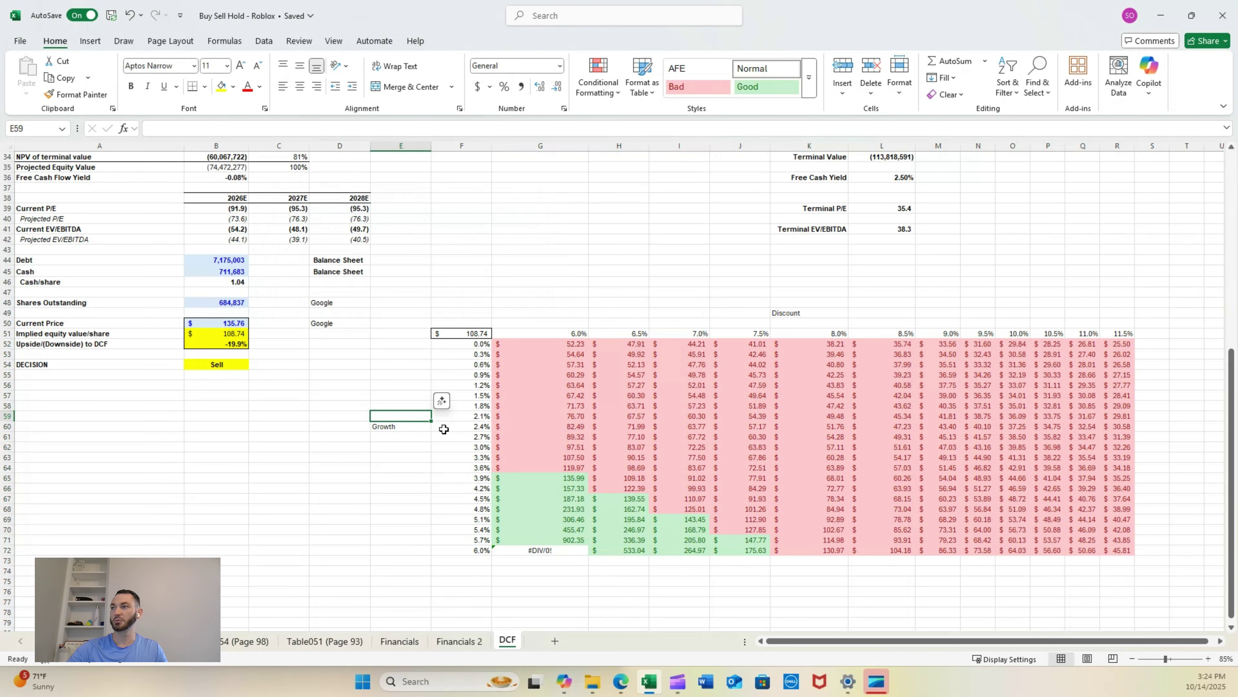
Examine which growth and discount rate combinations in the sensitivity table give a value above the current price, against the DCF projections
{"action": "left_click", "coordinate": [461, 478]}
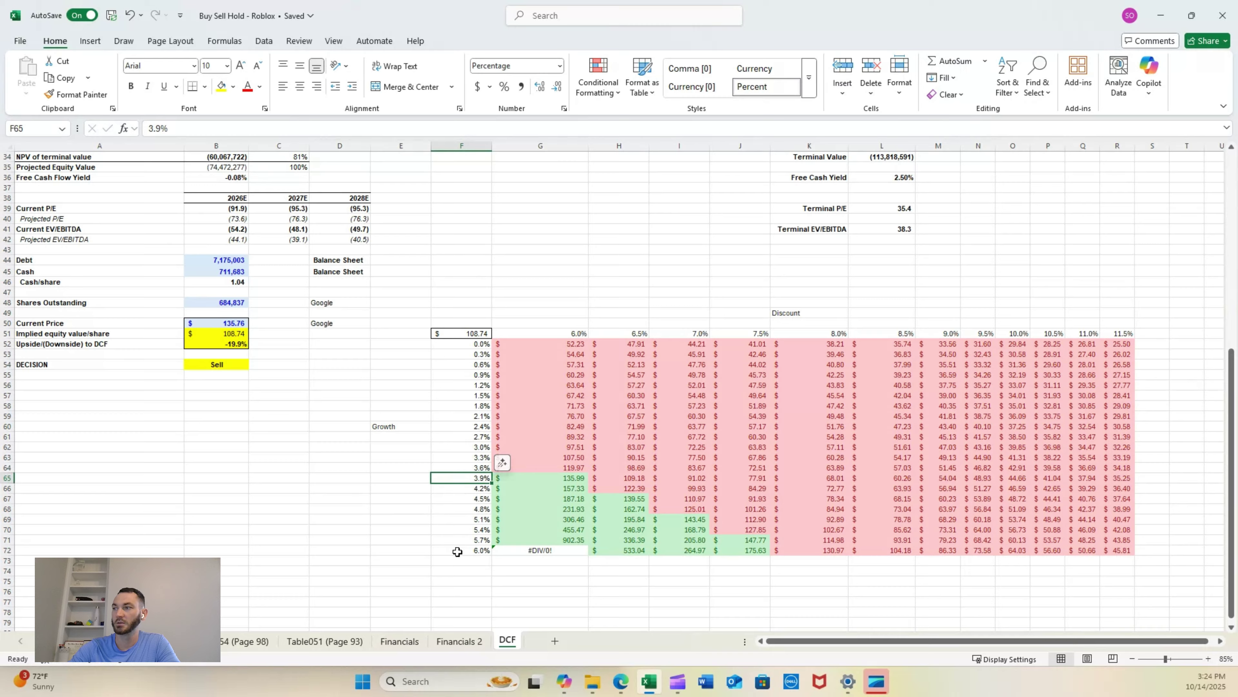
{"action": "left_click", "coordinate": [745, 334]}
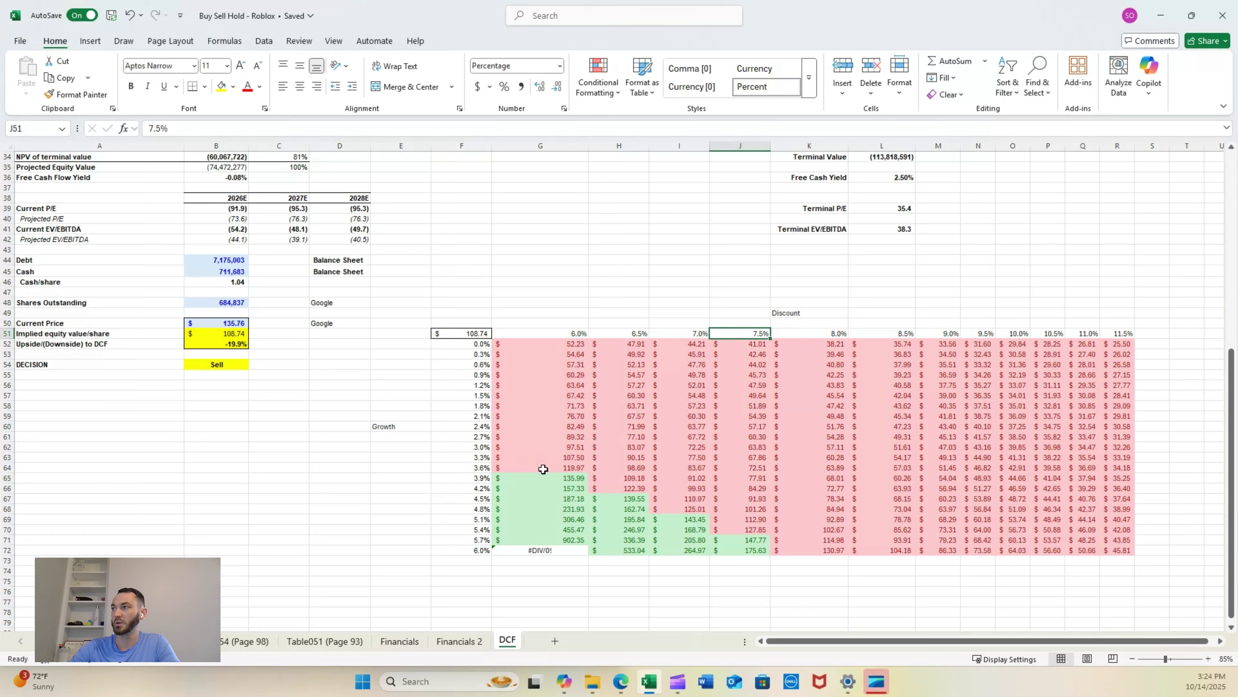
{"action": "left_click", "coordinate": [546, 480]}
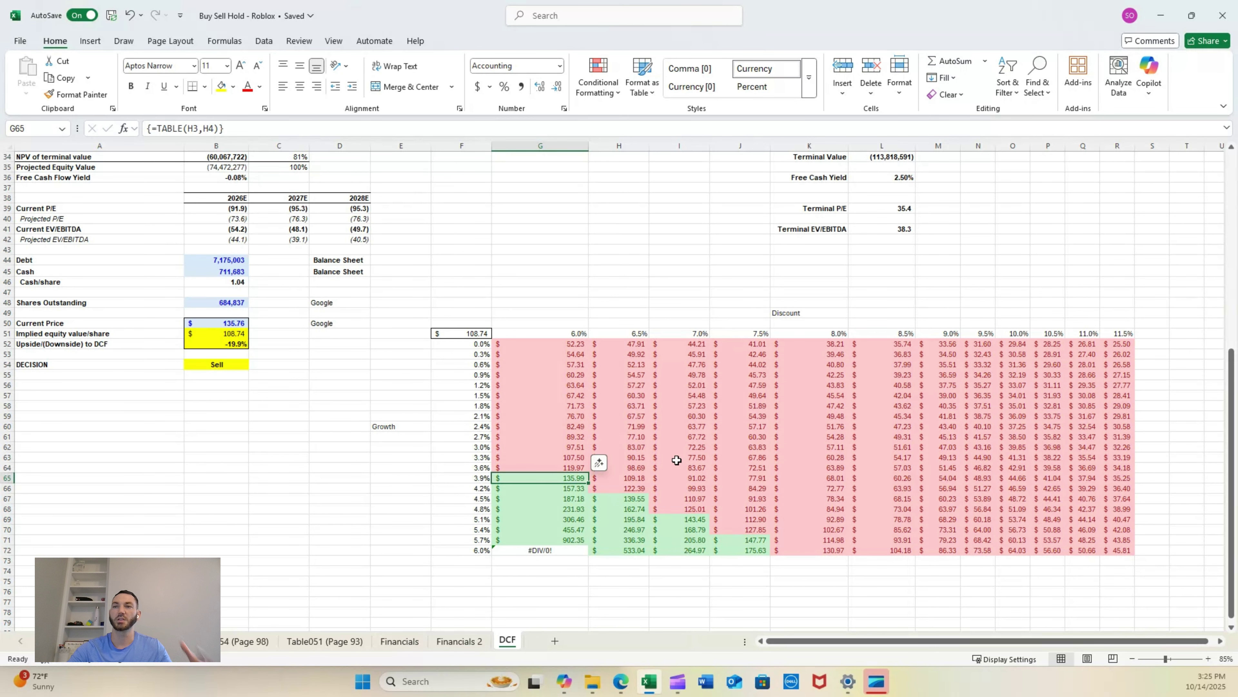
{"action": "scroll", "coordinate": [677, 460], "scroll_direction": "up", "scroll_amount": 7}
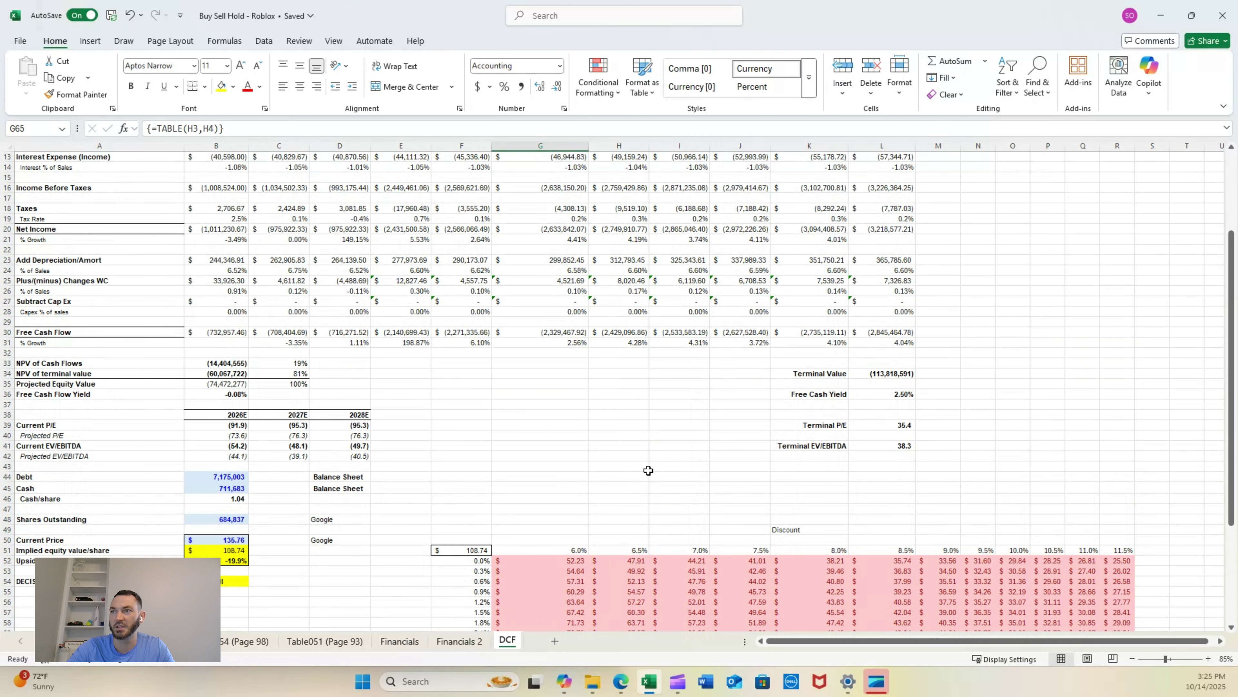
{"action": "scroll", "coordinate": [653, 470], "scroll_direction": "down", "scroll_amount": 6}
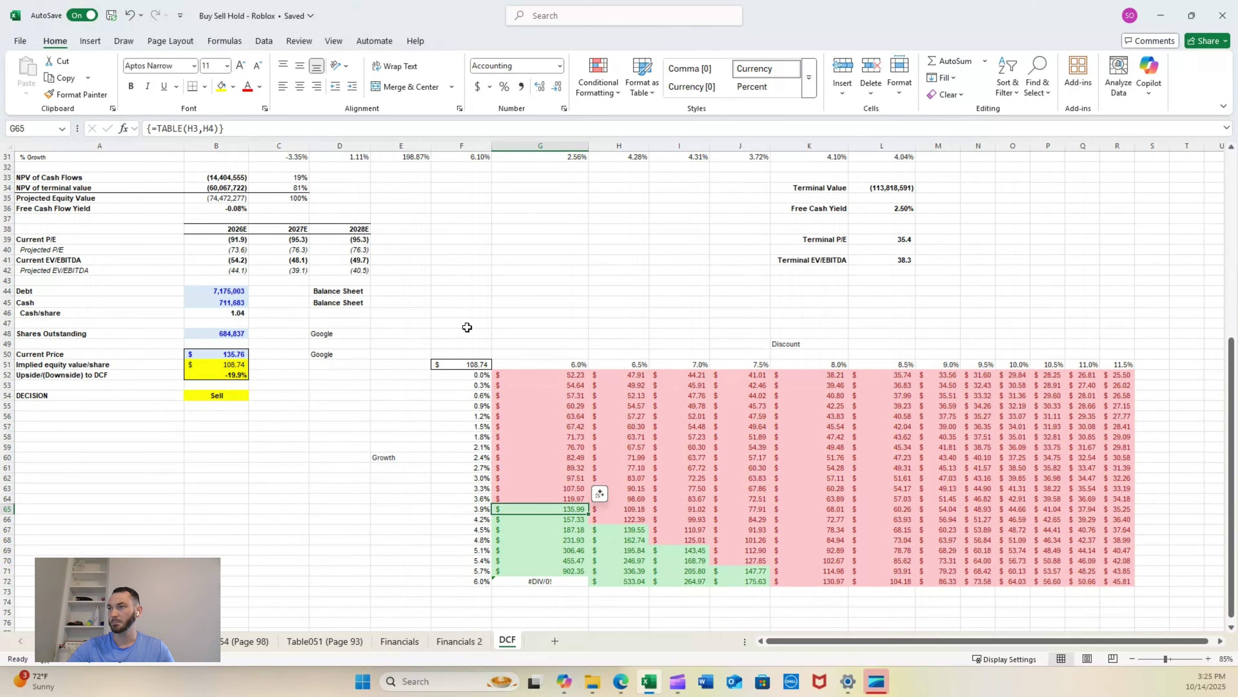